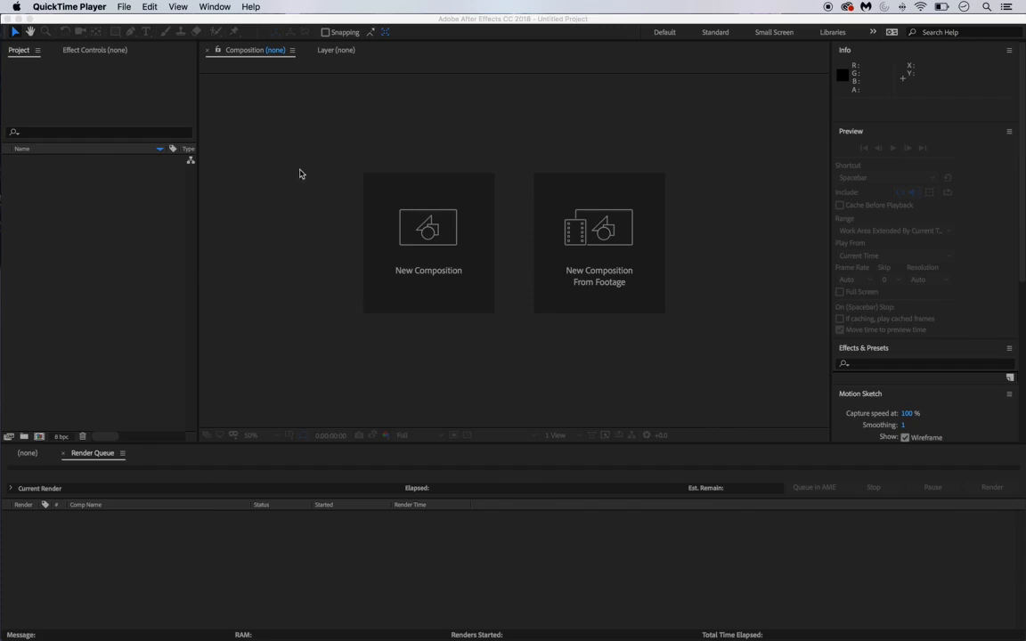
- Bring the empty untitled After Effects project to the front, ahead of QuickTime Player
left_click(299, 174)
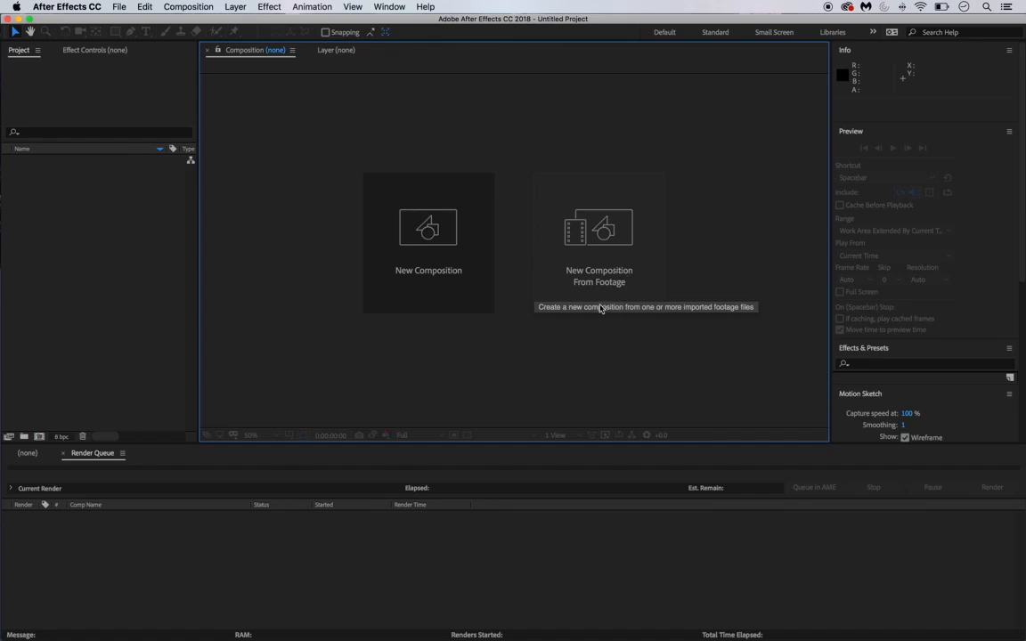
- Import Headphones Folding.mp4 and Headphones Turntable.mp4 from Desktop/example as footage for a new composition
left_click(578, 237)
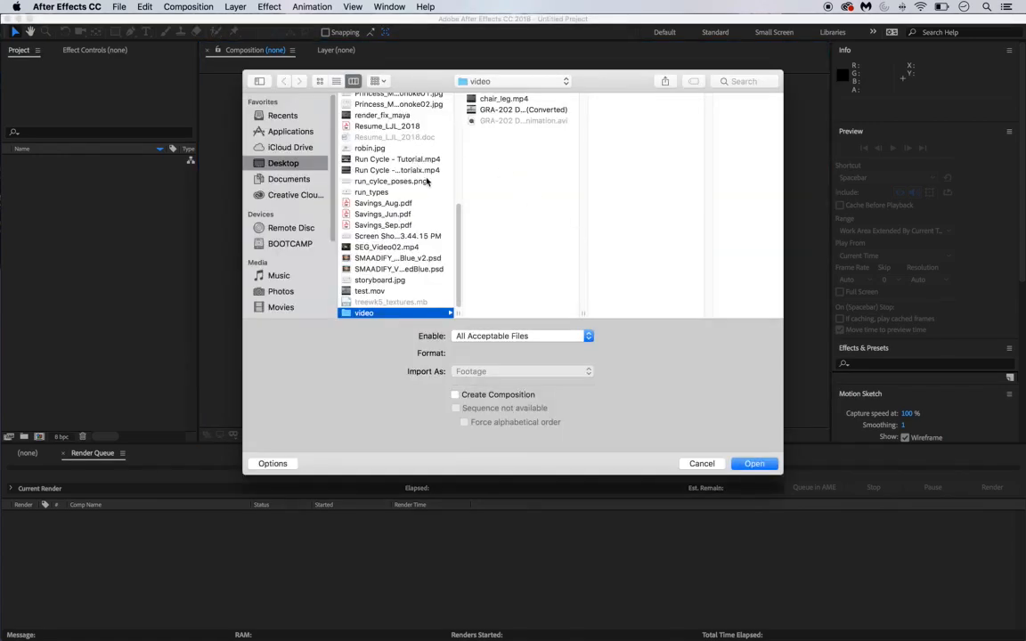
left_click(271, 179)
left_click(270, 163)
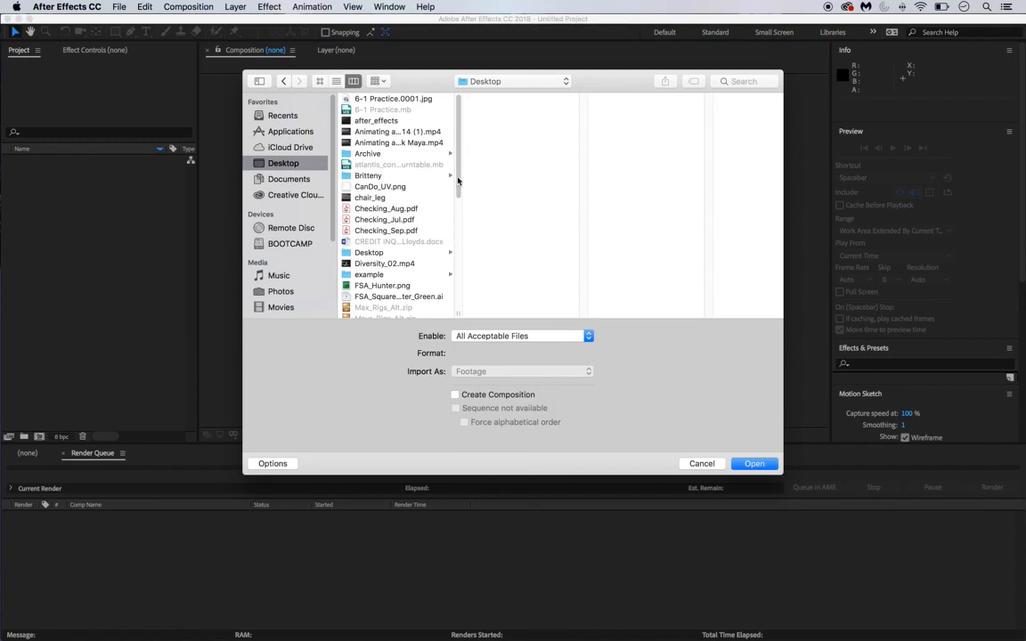
left_click_drag(457, 178, 468, 201)
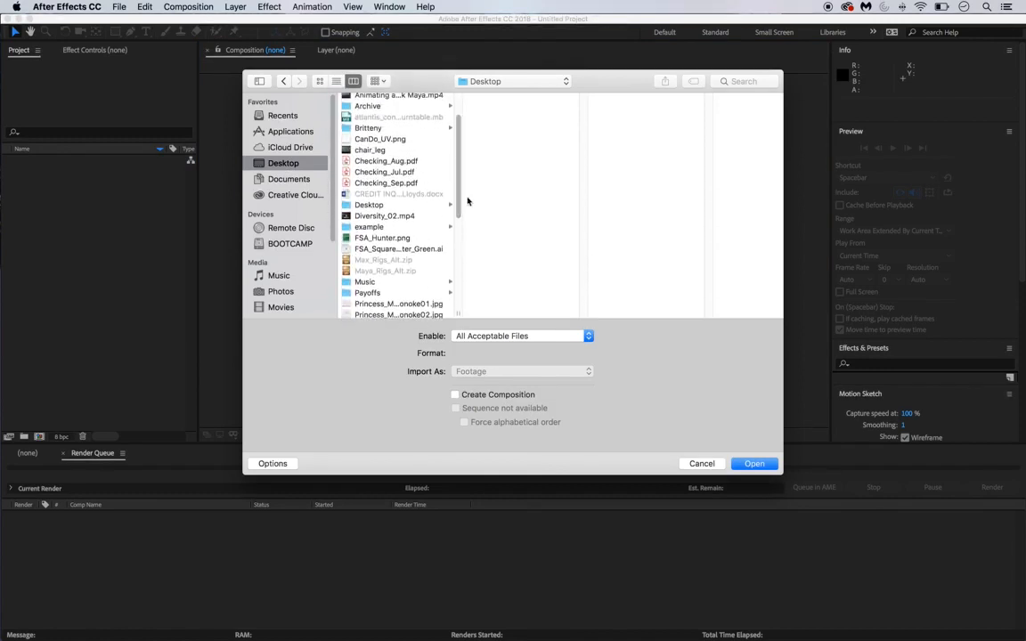
left_click(392, 226)
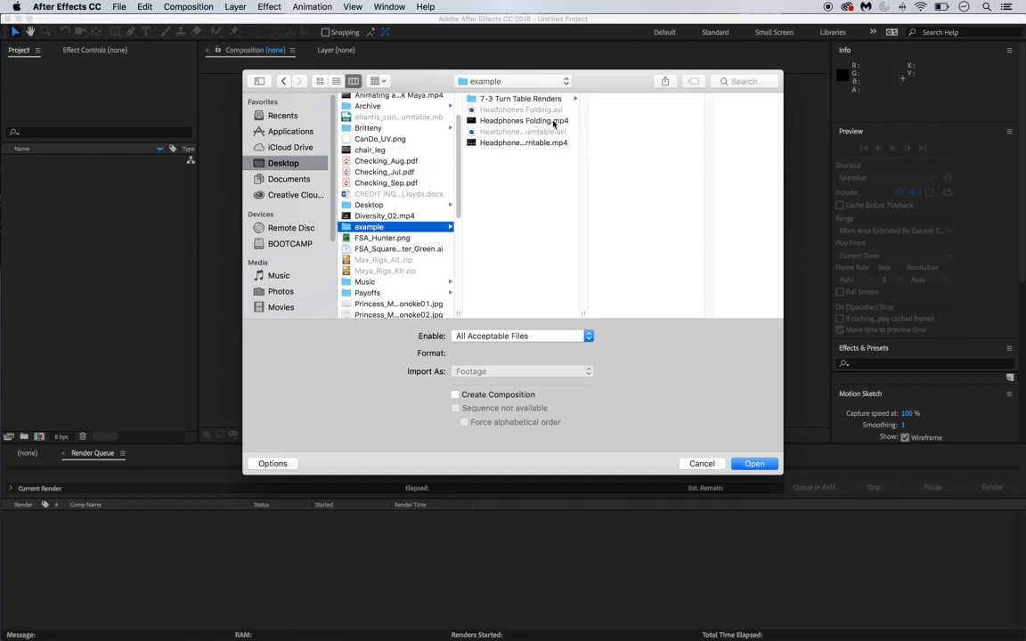
left_click(553, 123)
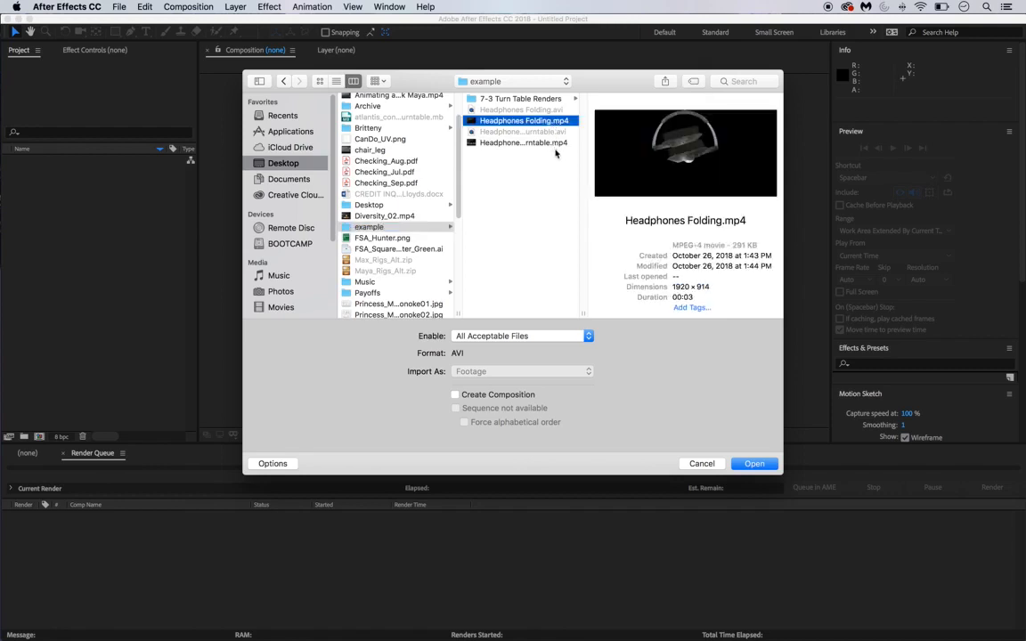
left_click(553, 143)
left_click(553, 122, "super")
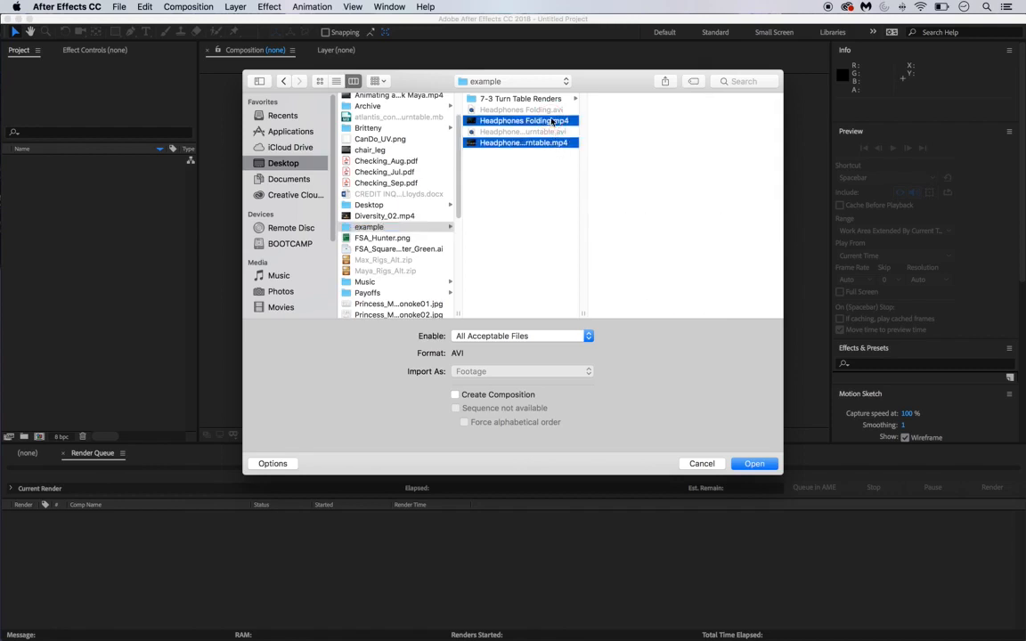
left_click(770, 472)
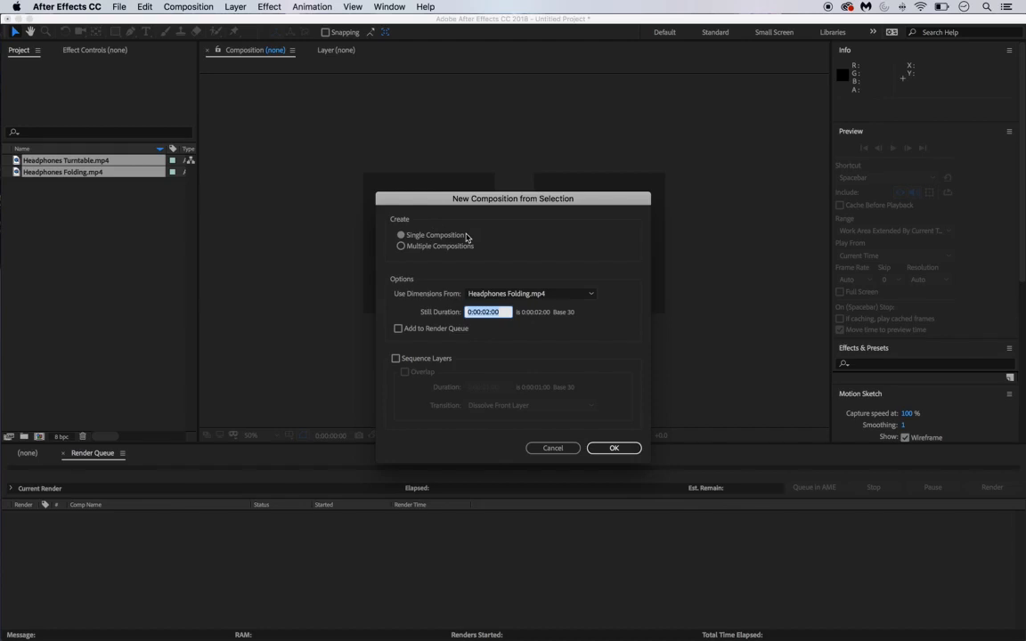
- Create a single Headphones Folding composition from both clips and inspect each of its two layers
left_click(613, 448)
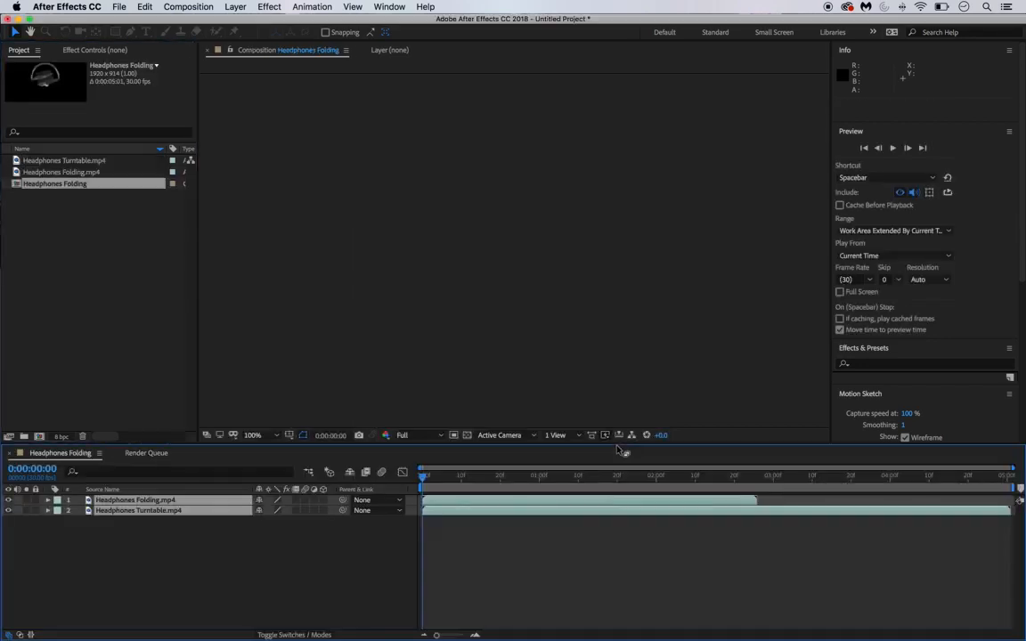
left_click(210, 542)
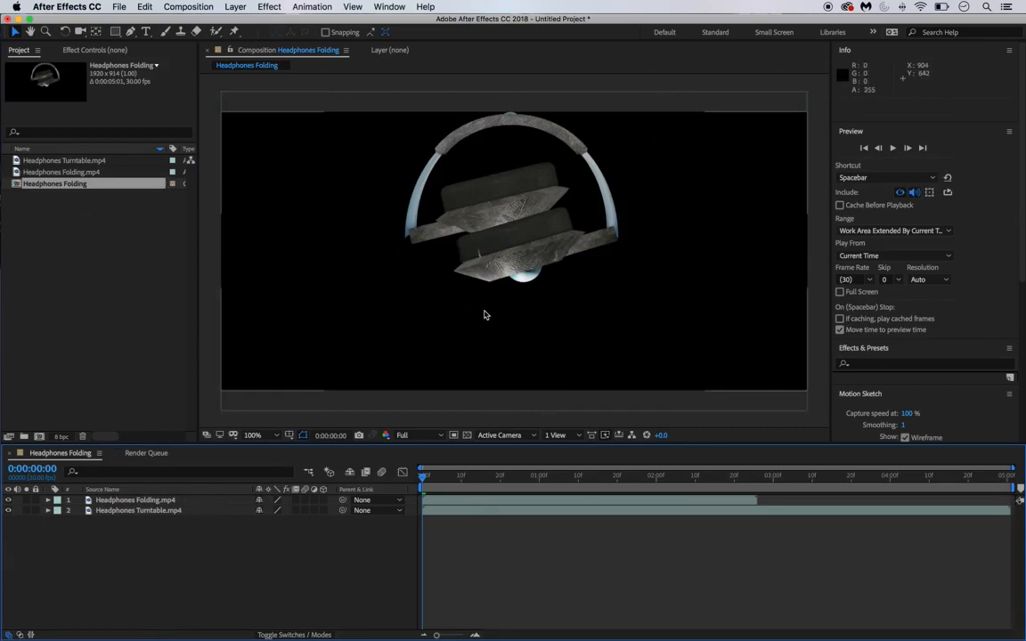
left_click(71, 261)
left_click(68, 186)
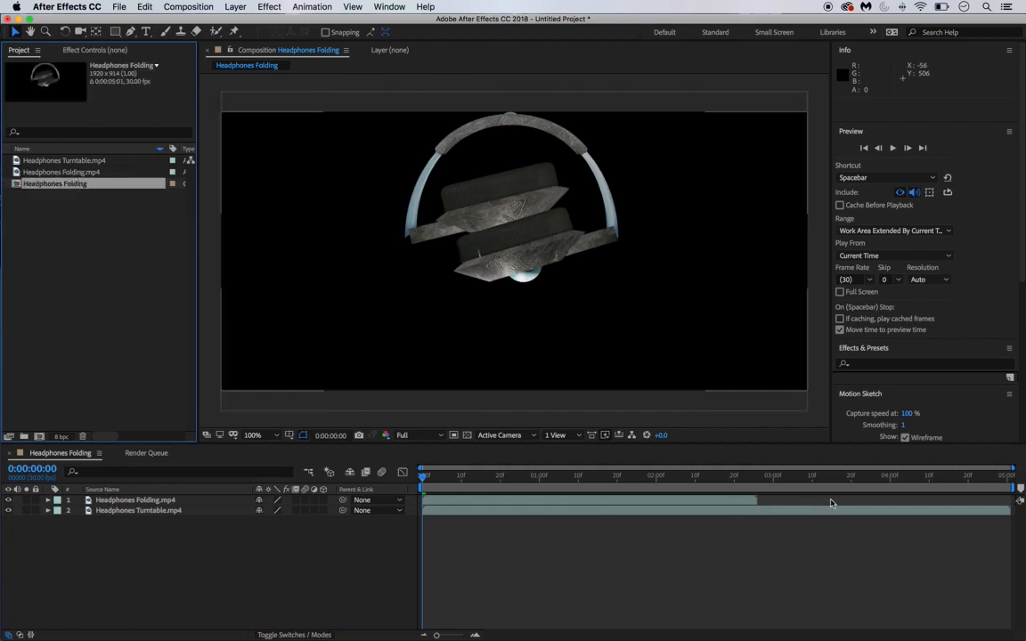
left_click(711, 502)
left_click(709, 510)
left_click(710, 501)
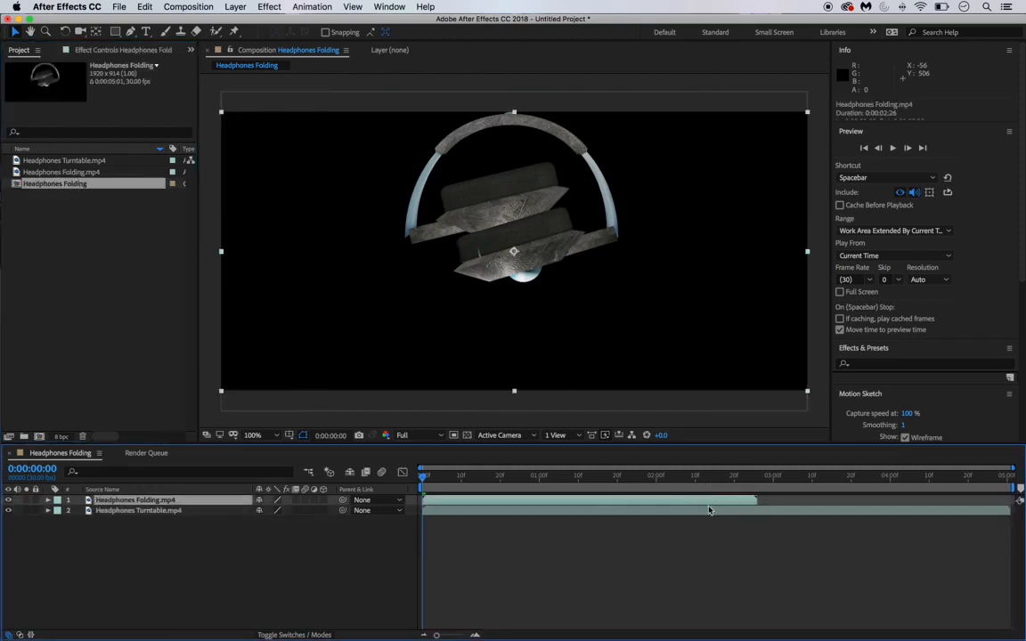
left_click(711, 510)
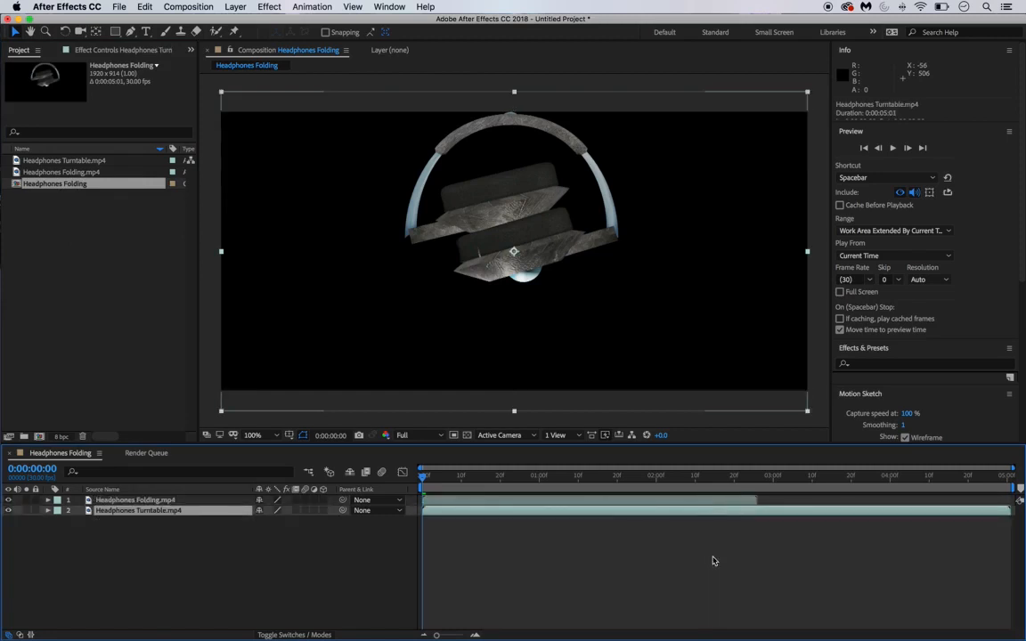
- Toggle the composition viewer zoom between 50% and 100%, ending at 50%
key("comma")
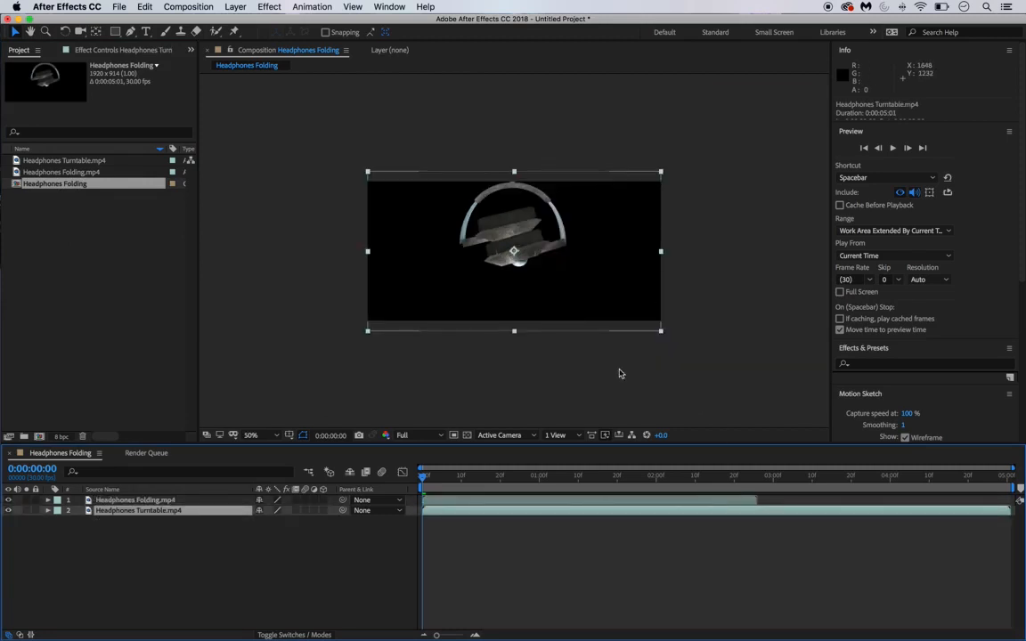
key("period")
key("comma")
key("period")
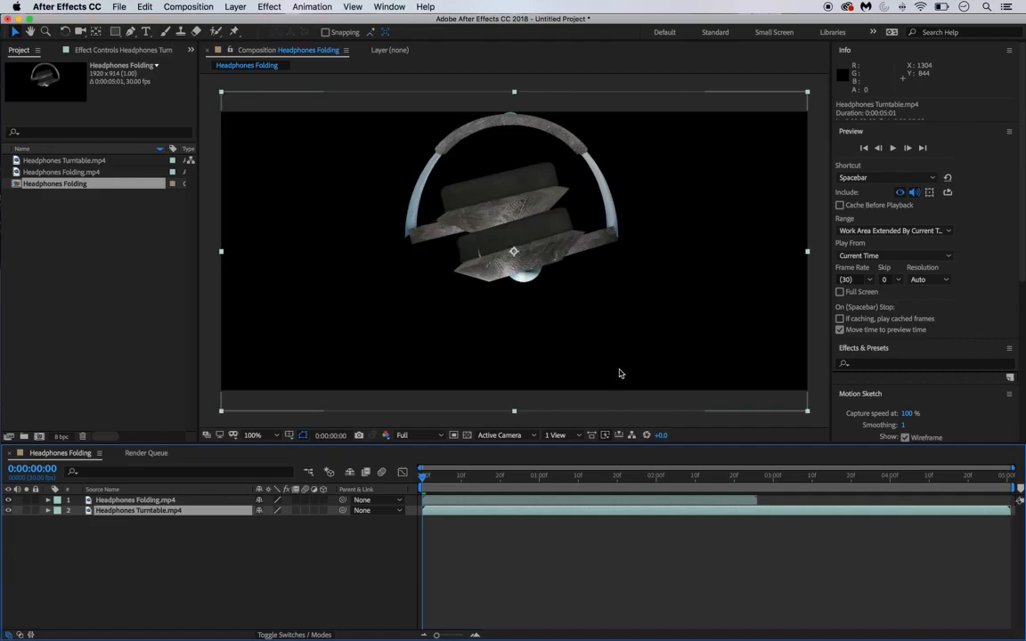
key("comma")
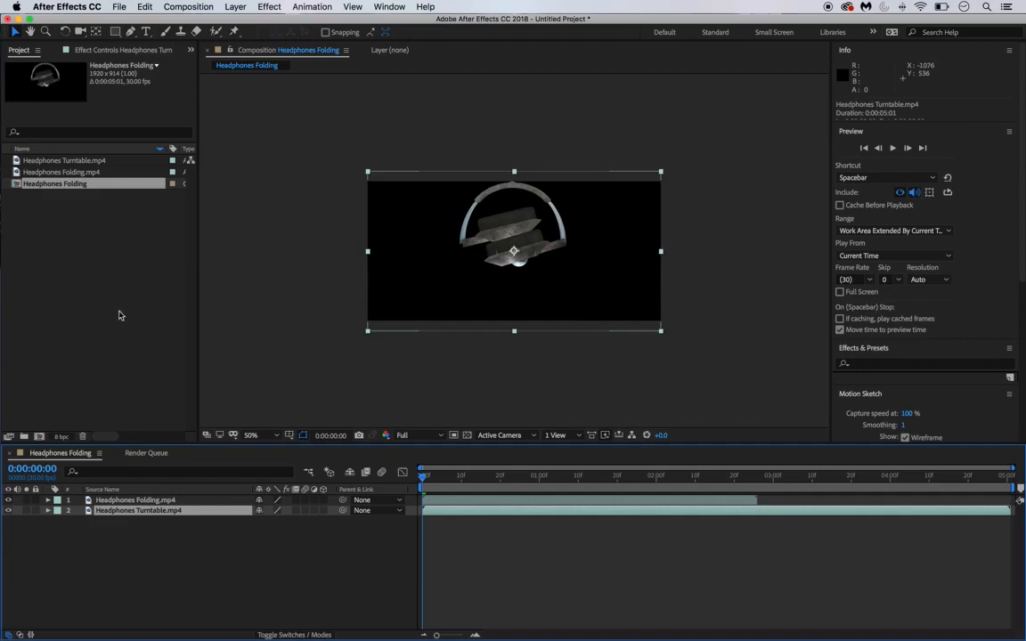
- Delete all three items from the Project panel
left_click_drag(99, 237, 69, 158)
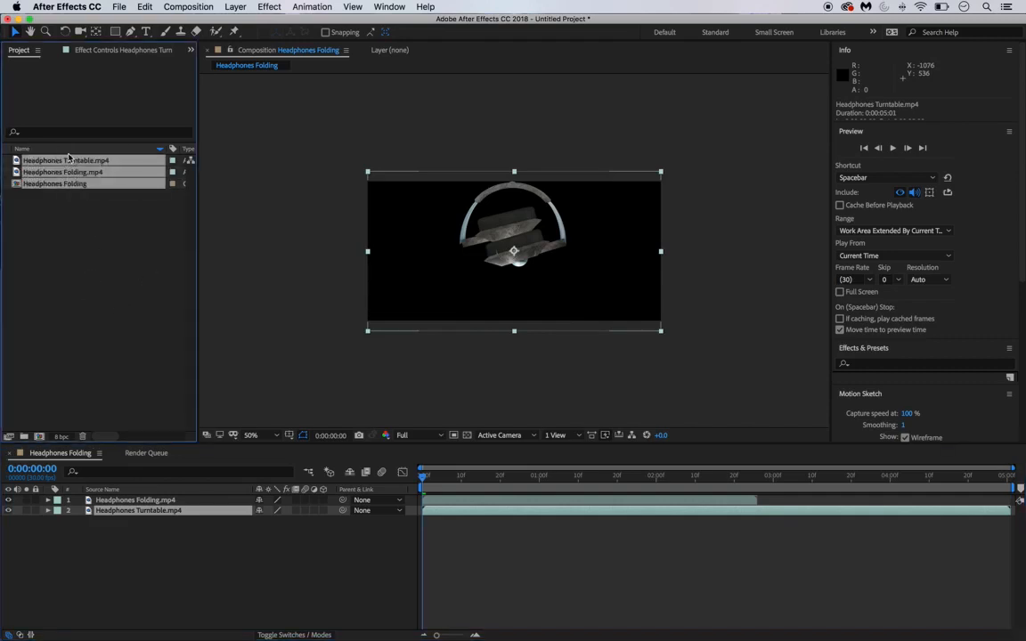
key("Delete")
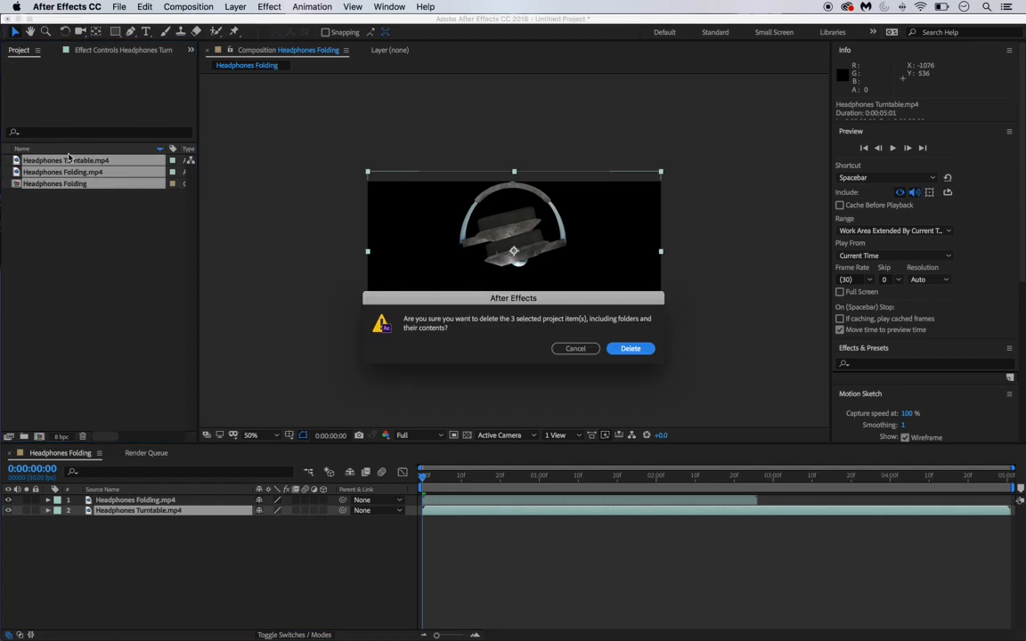
left_click(629, 349)
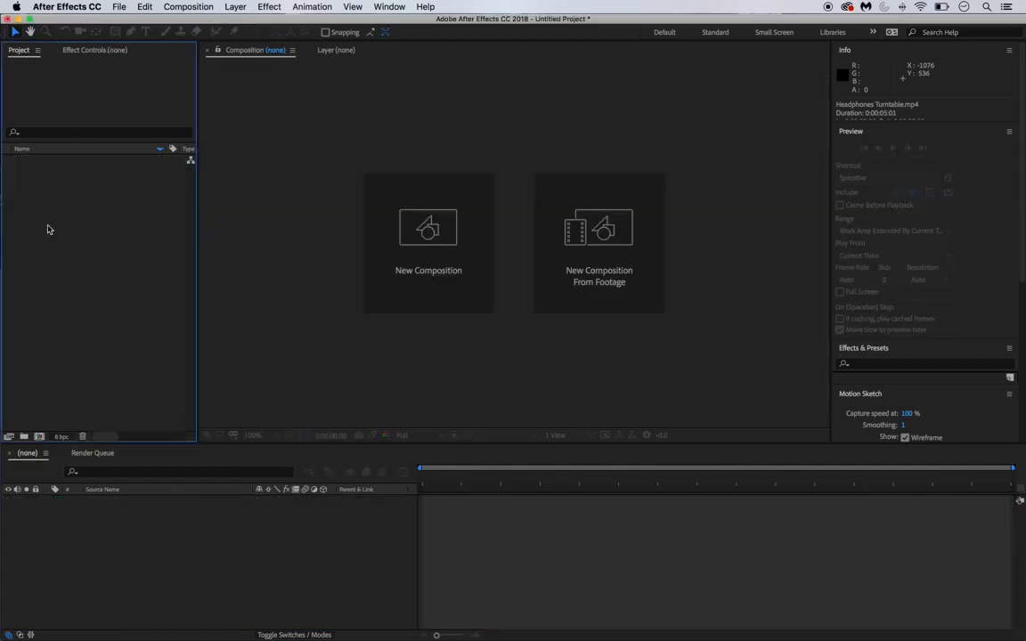
- Re-import Headphones Folding.mp4 and Headphones Turntable.mp4 through File > Import > File
left_click(116, 9)
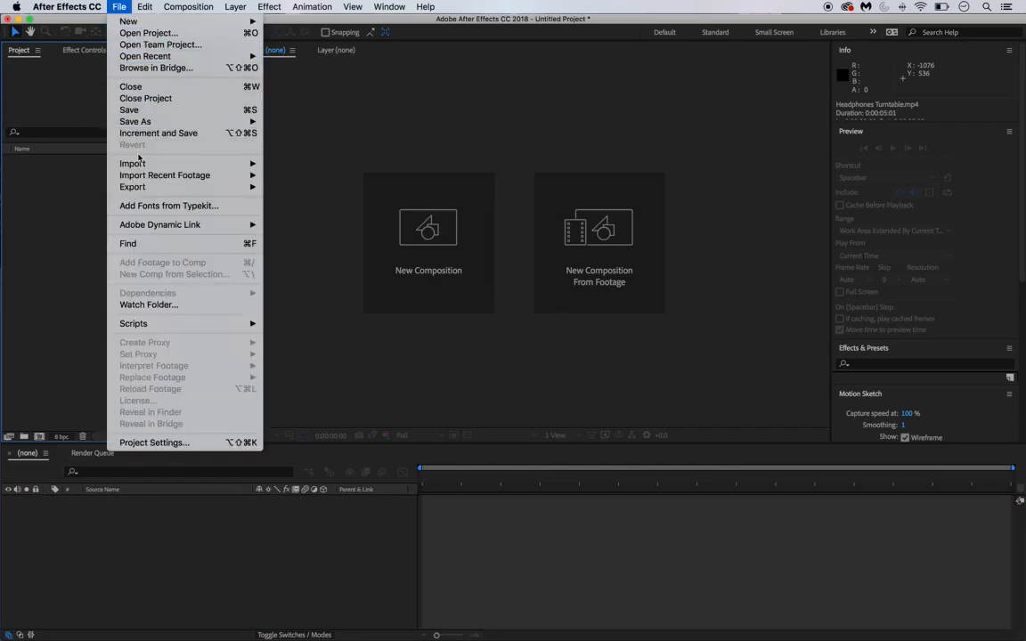
mouse_move(134, 163)
left_click(300, 166)
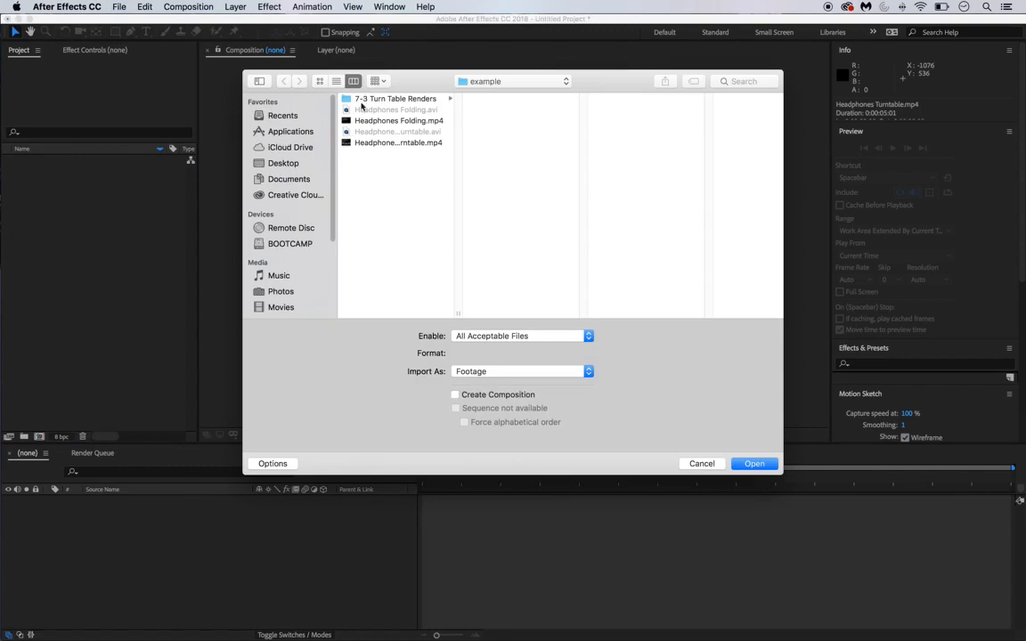
left_click(408, 120)
left_click(430, 143, "super")
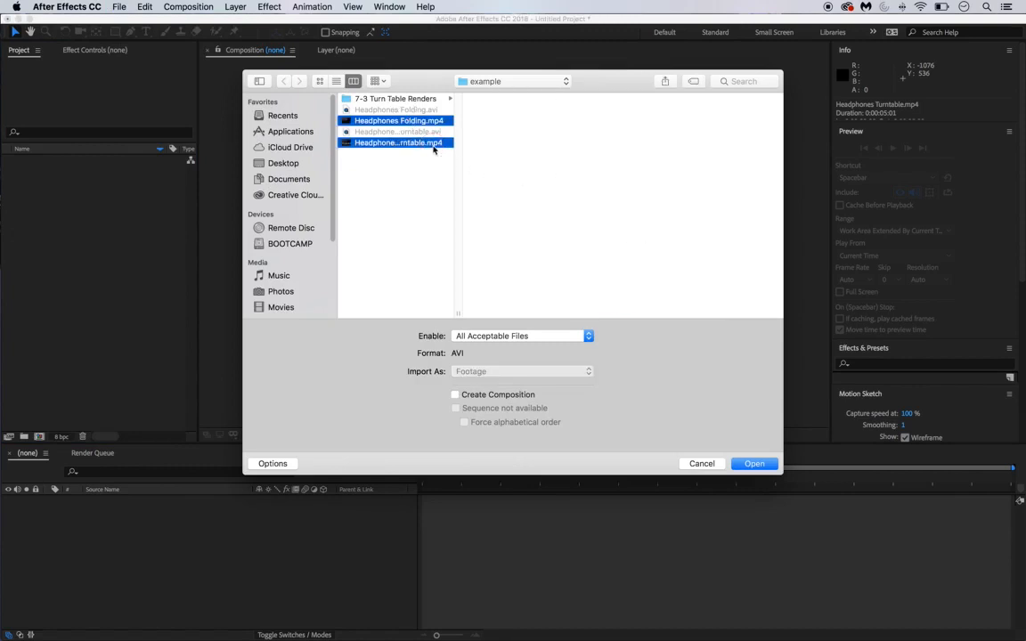
left_click(754, 464)
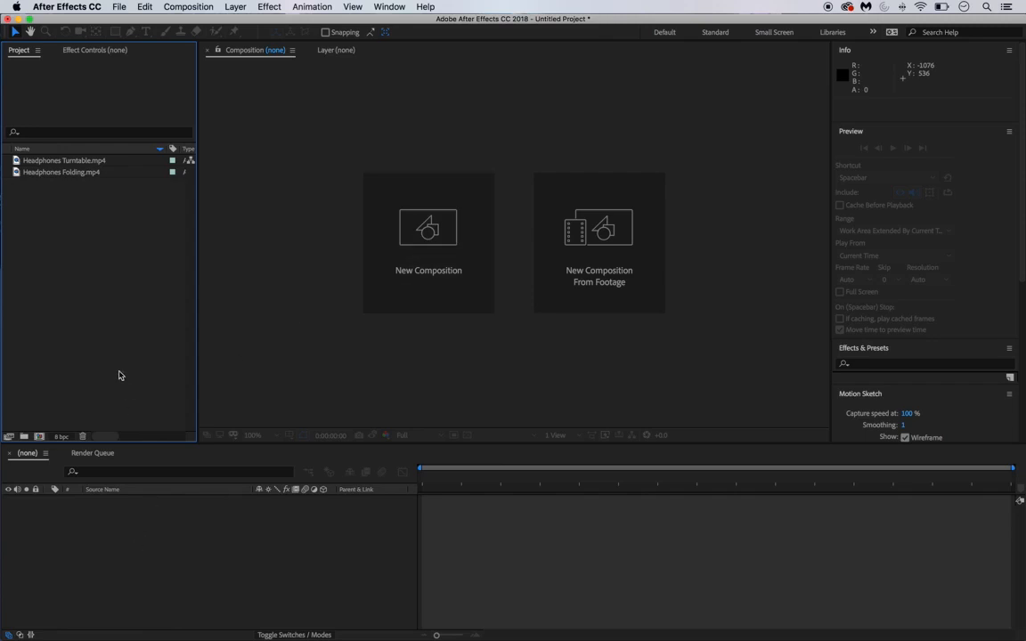
- Build a Headphones Turntable composition from the turntable clip with New Comp from Selection, then select Headphones Folding.mp4
right_click(97, 162)
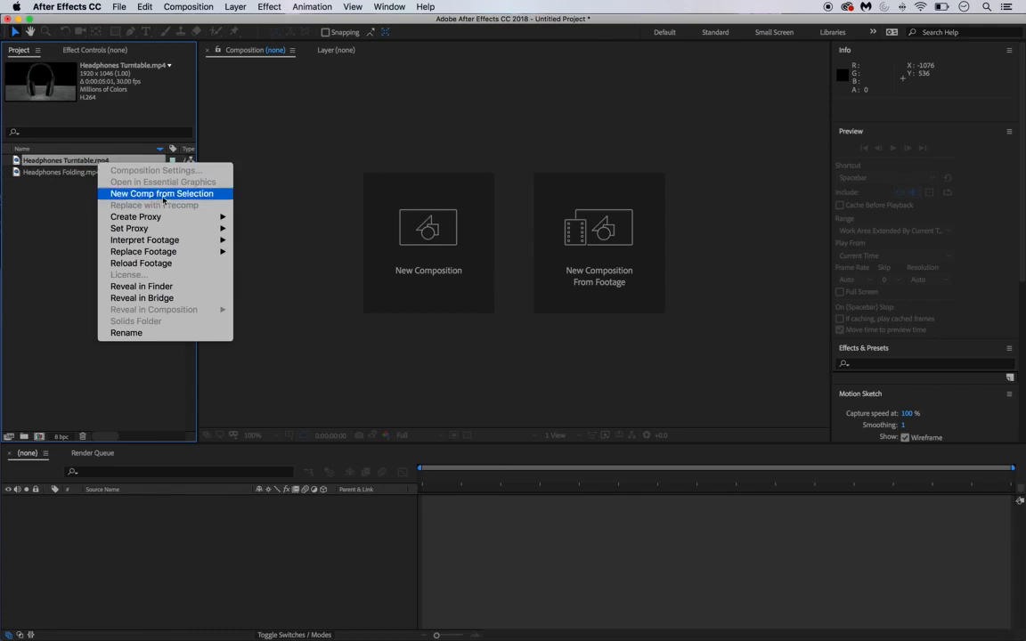
left_click(163, 195)
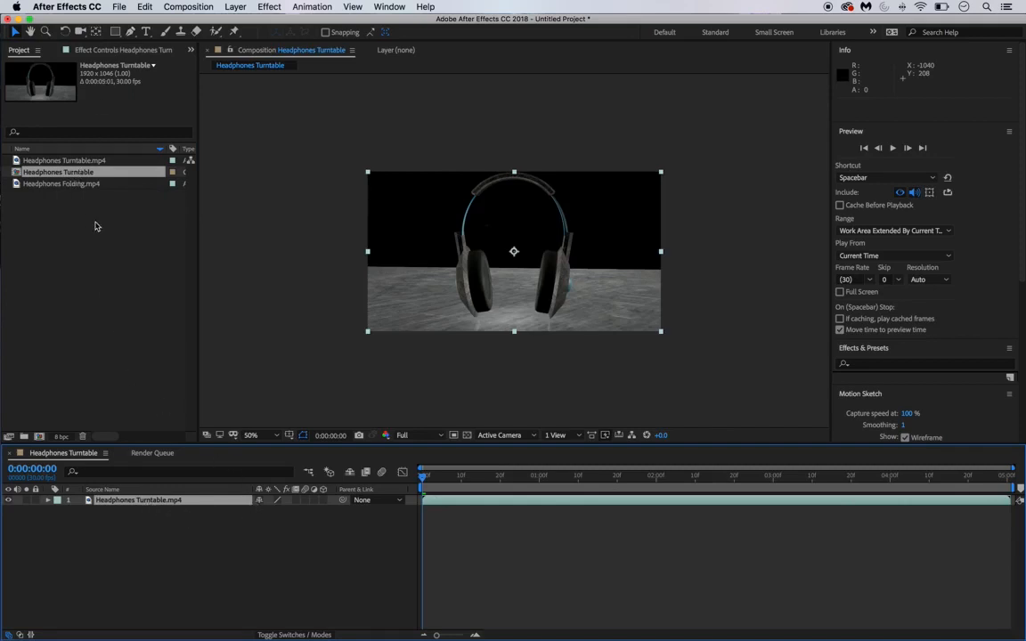
left_click(80, 184)
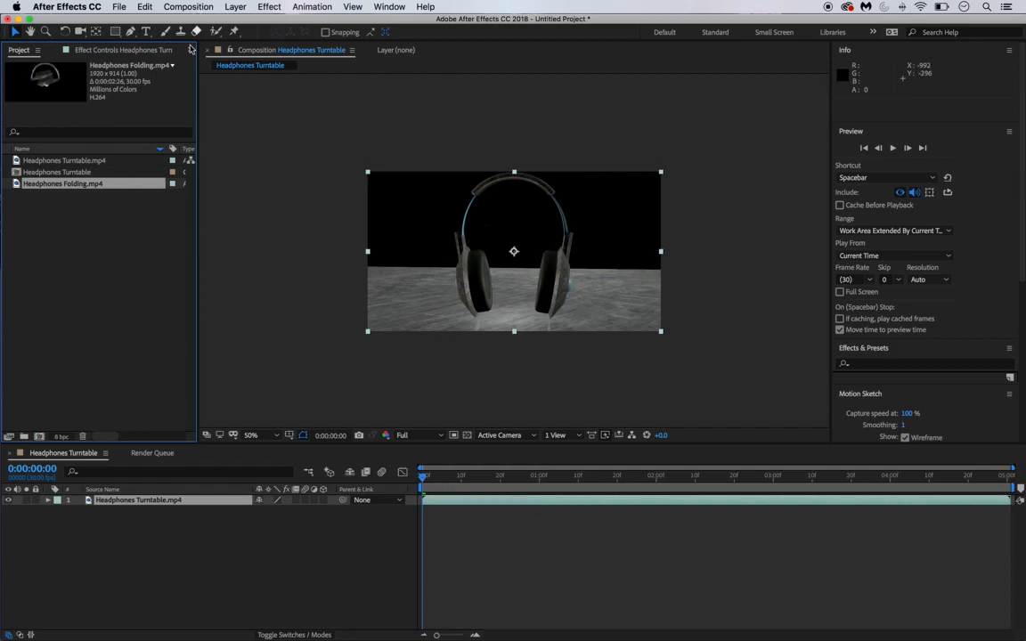
- Resize the Project panel columns, then add Headphones Folding.mp4 to the timeline above the turntable layer
left_click_drag(167, 149, 47, 150)
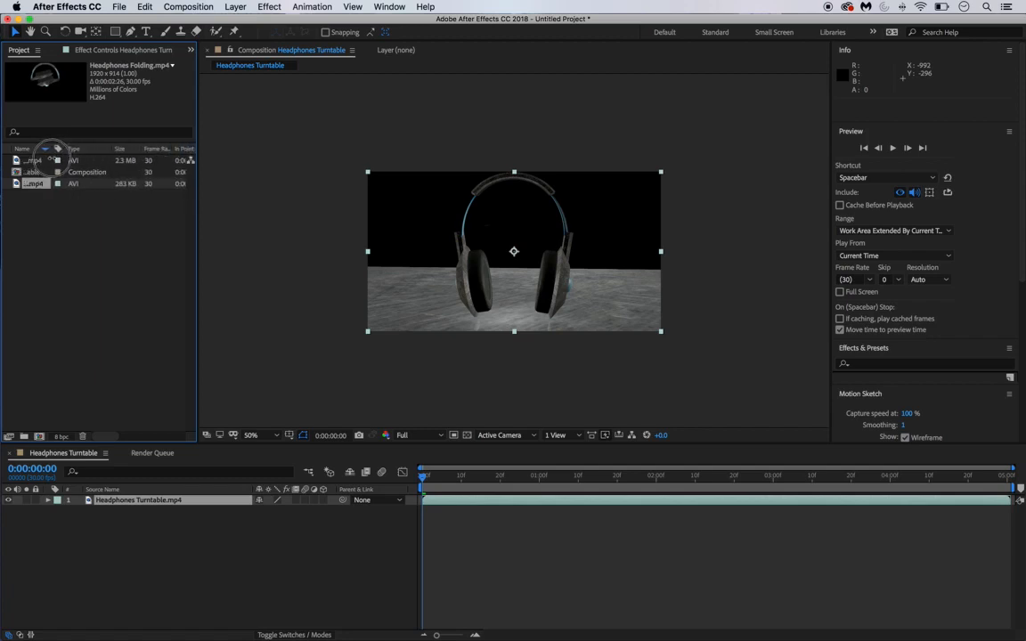
left_click_drag(196, 185, 322, 173)
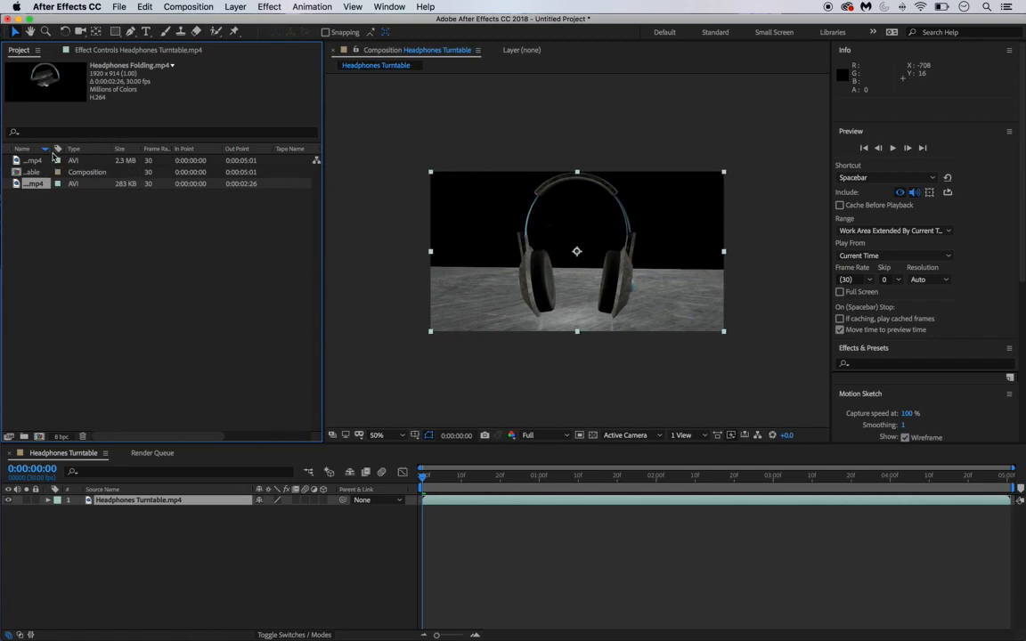
left_click(56, 216)
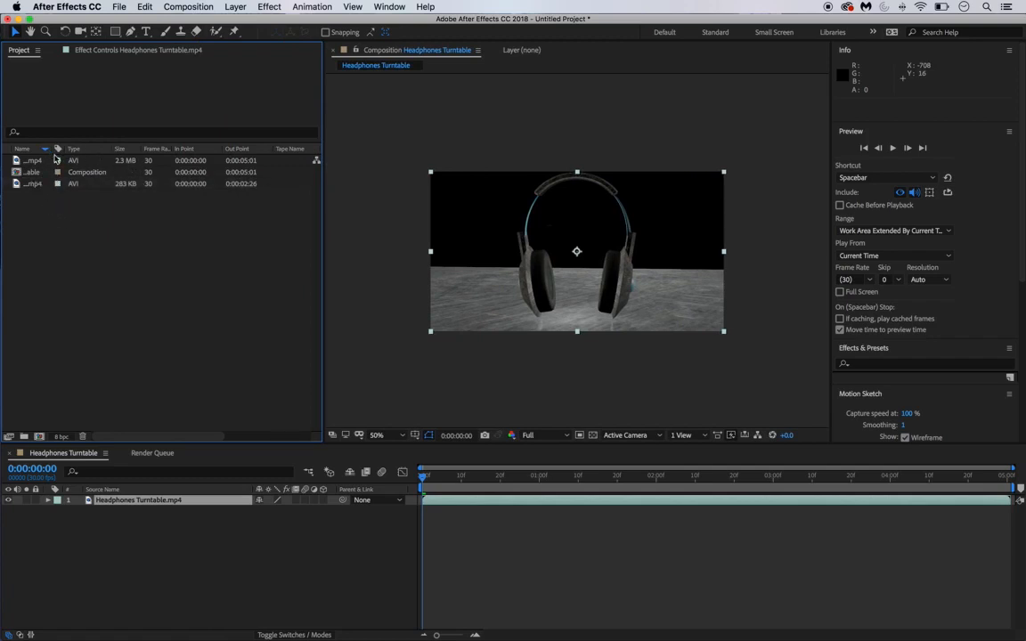
left_click_drag(51, 148, 93, 148)
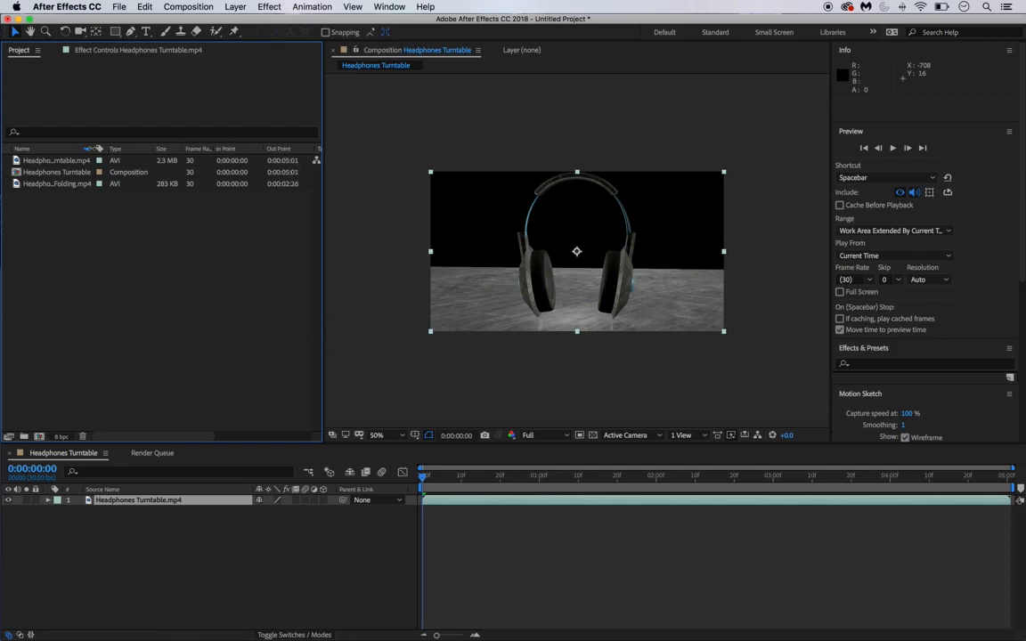
mouse_move(93, 148)
left_mouse_down()
mouse_move(53, 149)
mouse_move(105, 148)
left_mouse_up()
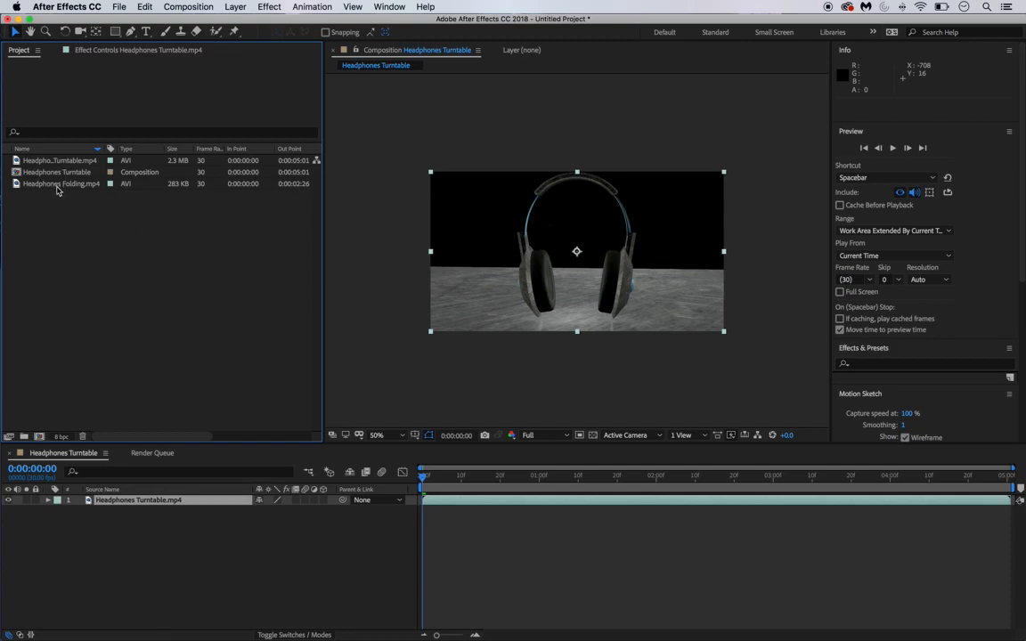
left_click_drag(47, 185, 233, 501)
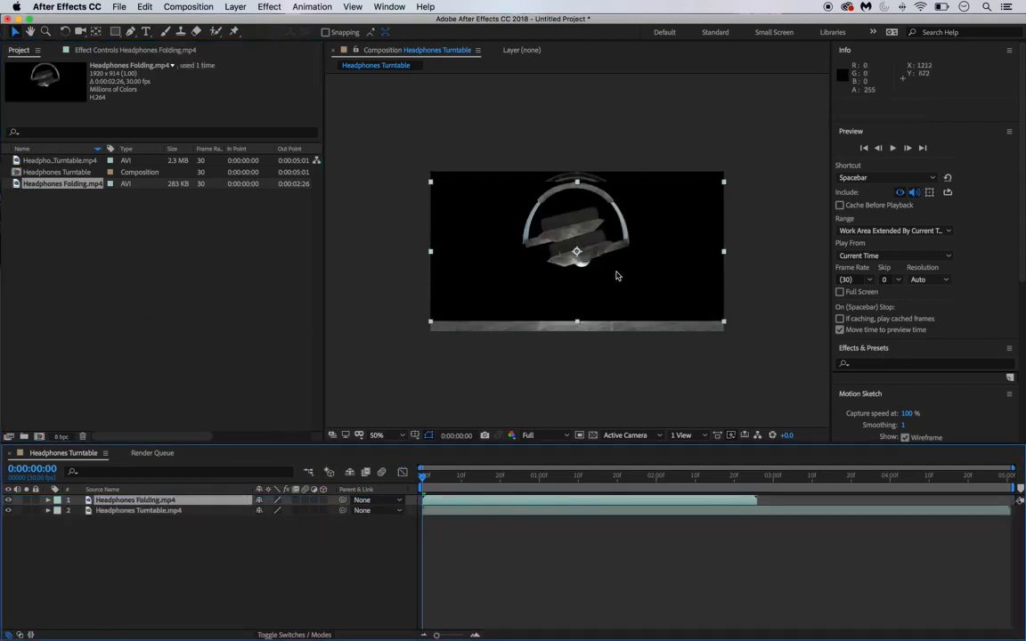
mouse_move(616, 254)
left_mouse_down()
mouse_move(587, 231)
mouse_move(540, 219)
mouse_move(476, 283)
mouse_move(509, 190)
mouse_move(626, 270)
mouse_move(617, 253)
left_mouse_up()
key("Return")
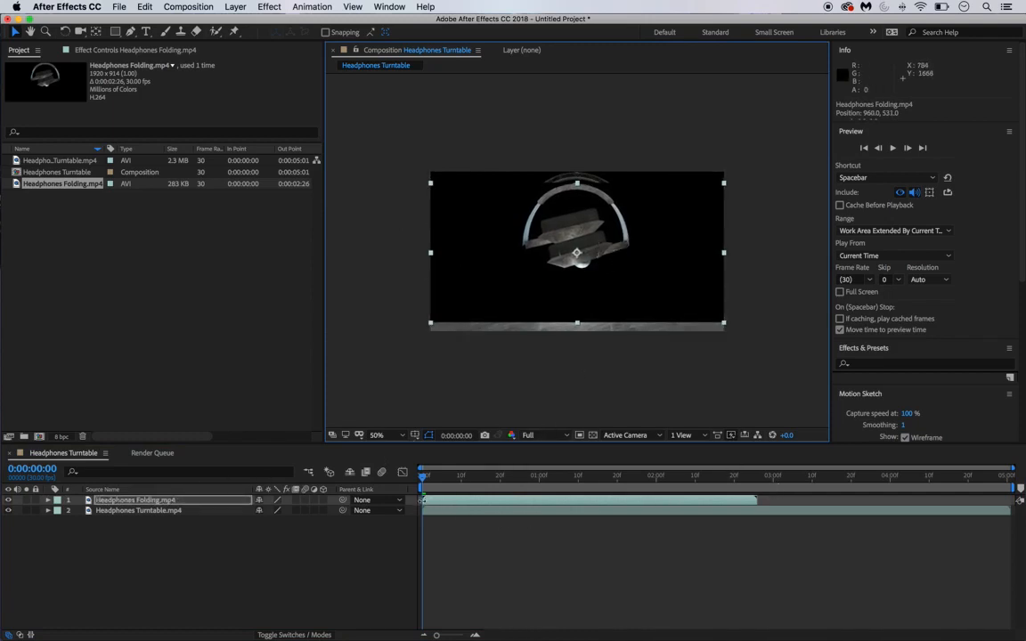
left_click(424, 519)
left_click(134, 510)
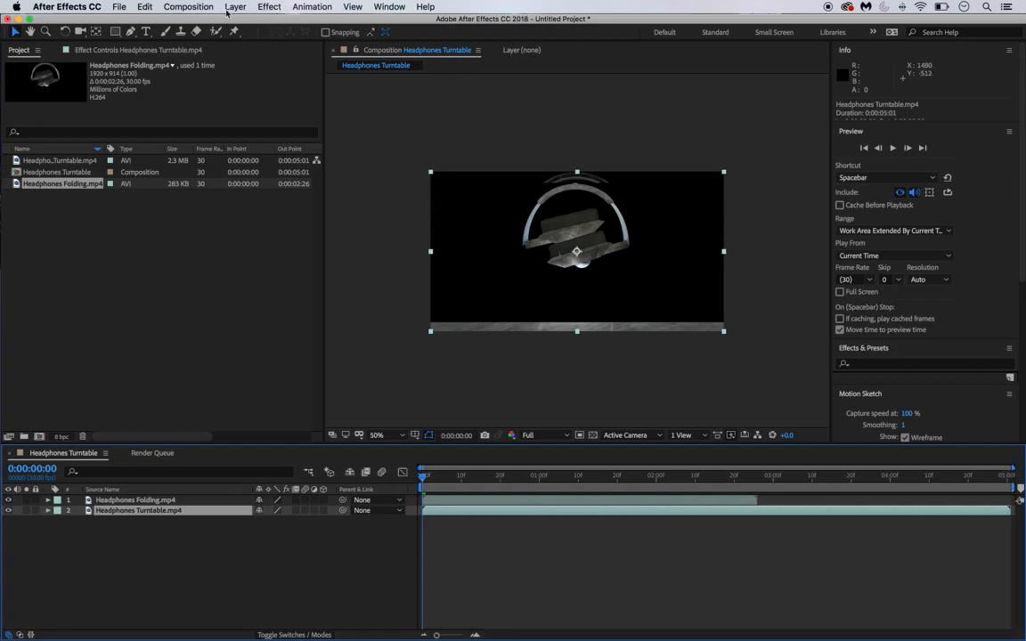
- Rename the Headphones Turntable composition to 'Final COmposition' in the Project panel
left_click(69, 171)
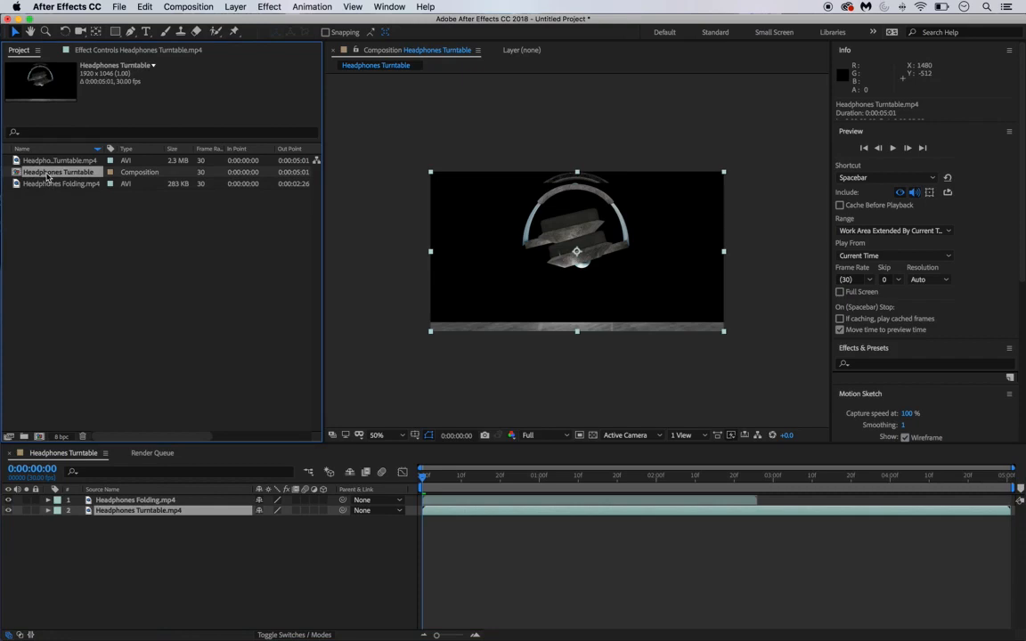
key("Return")
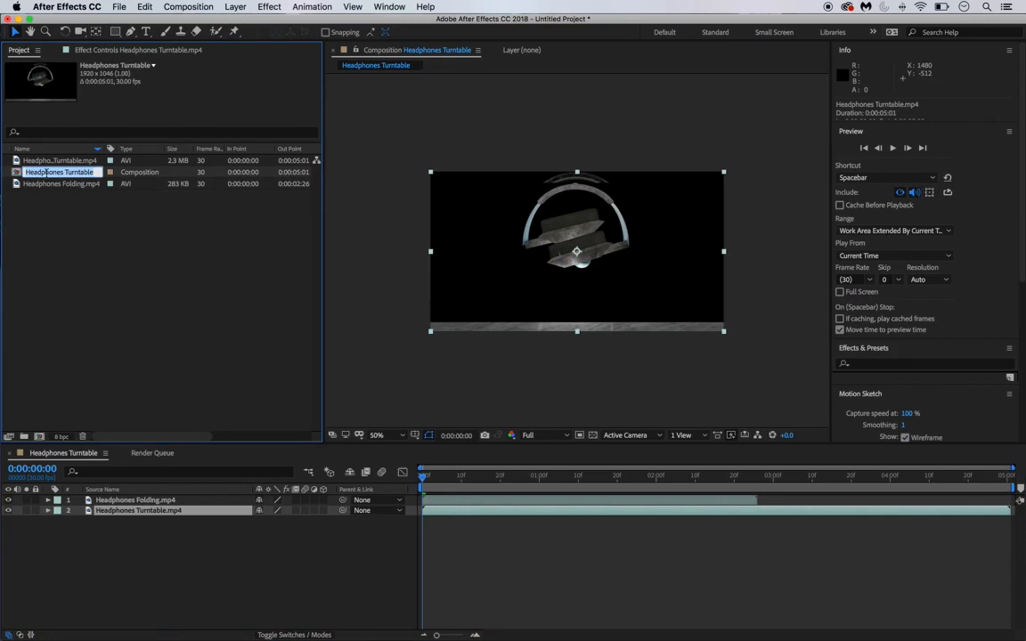
type("Final COmposition")
key("Return")
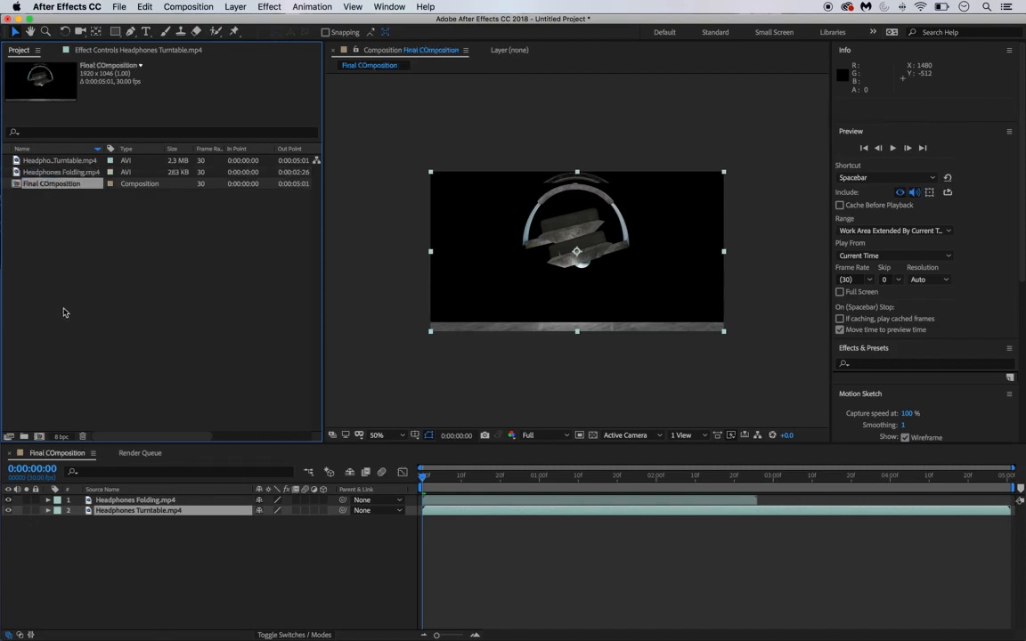
left_click(62, 276)
left_click(67, 184)
left_click(208, 7)
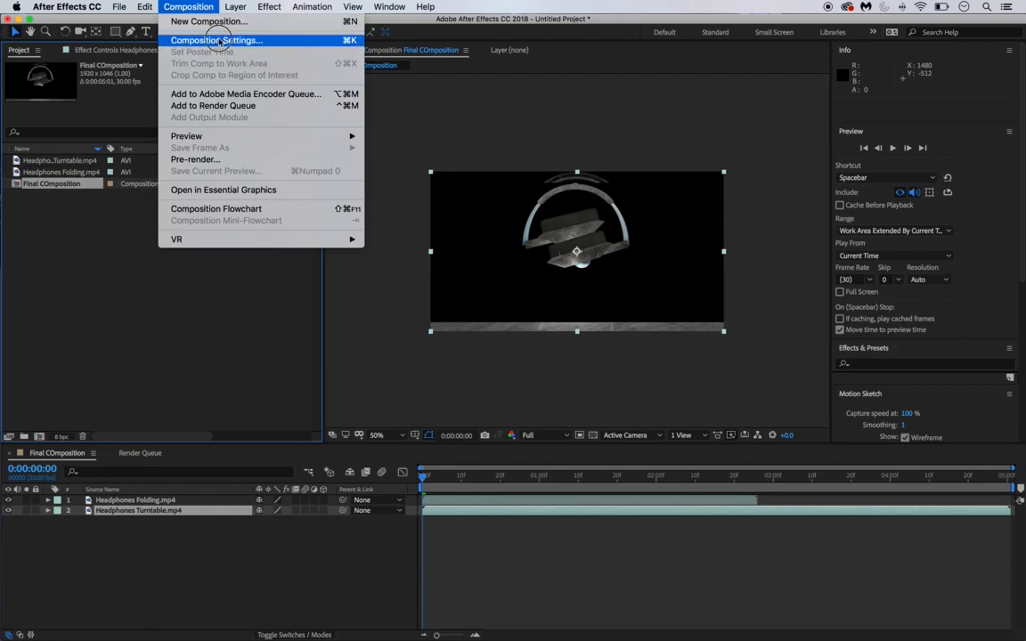
- Change the composition duration from 0:00:05:01 to 0:00:20:01 in Composition Settings
left_click(219, 42)
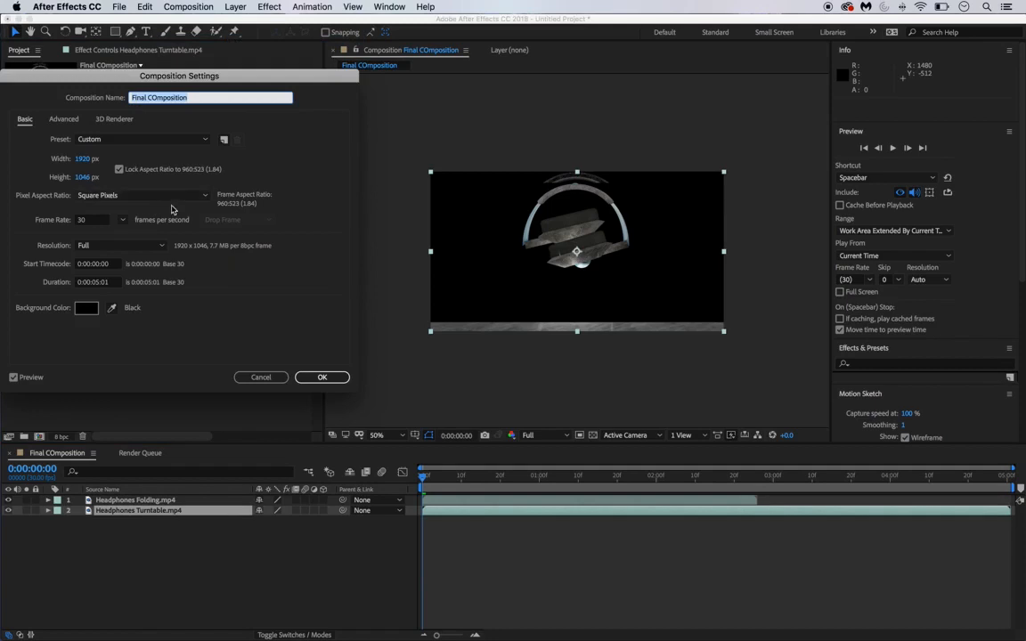
left_click(106, 283)
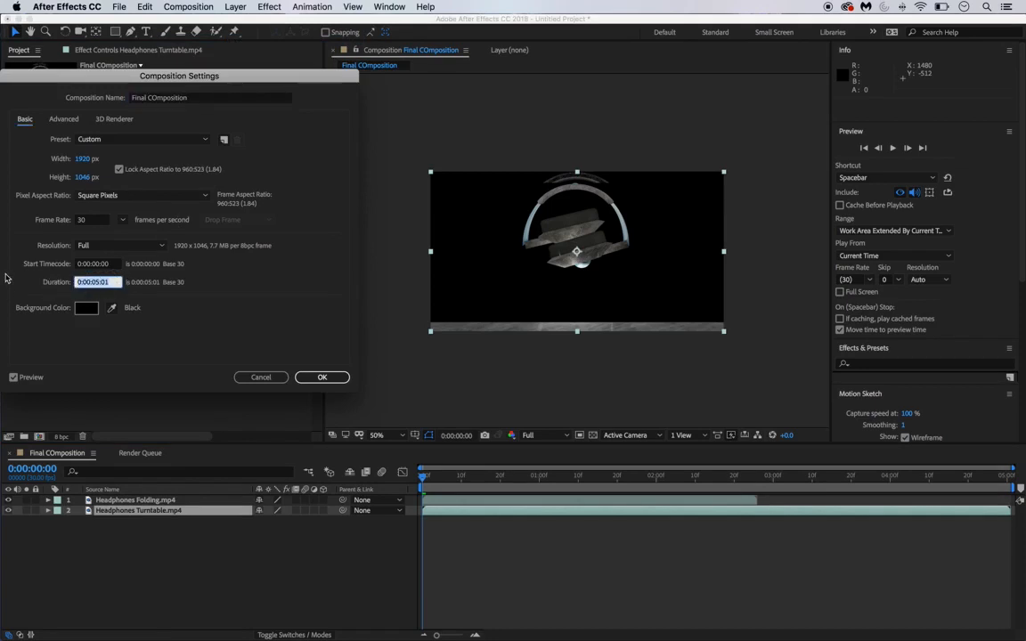
key("Right")
key("Left")
key("Left")
key("Left")
key("Left")
key("Right")
key("Right")
key("Right")
key("Right")
left_click(99, 282)
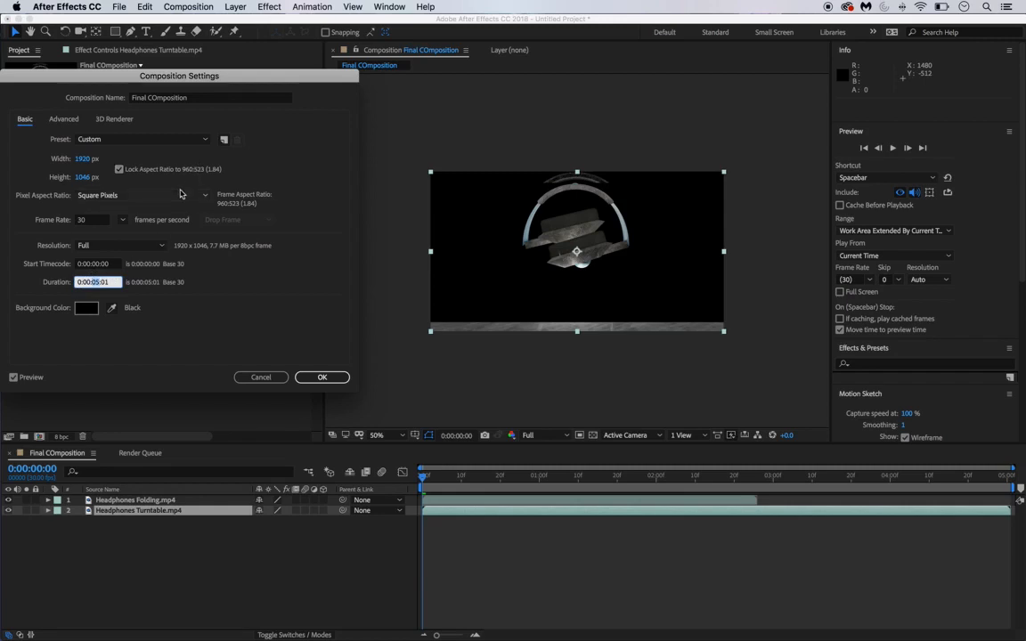
type("20")
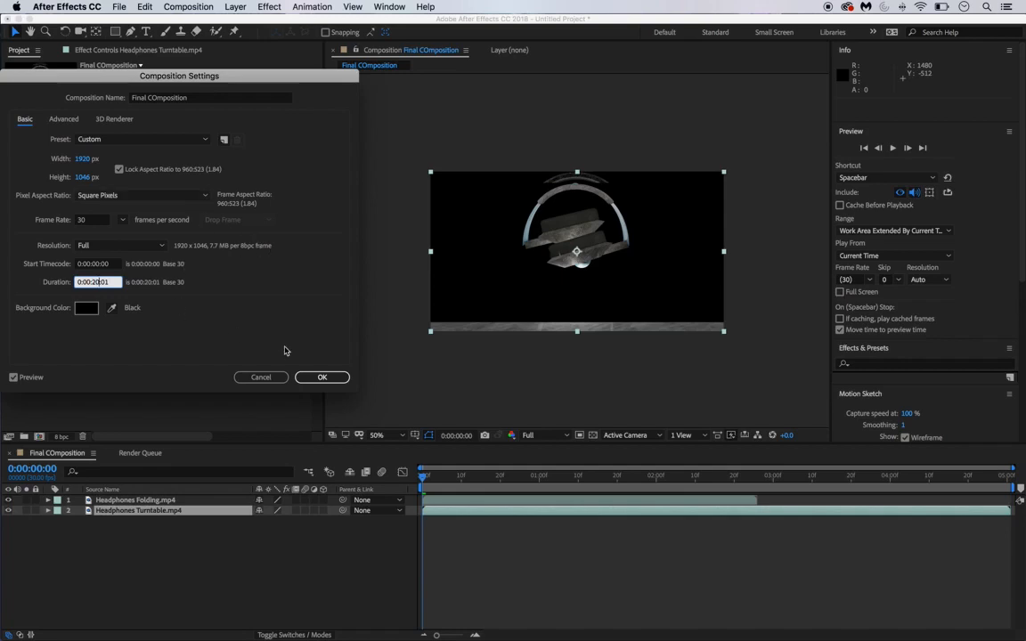
left_click(320, 377)
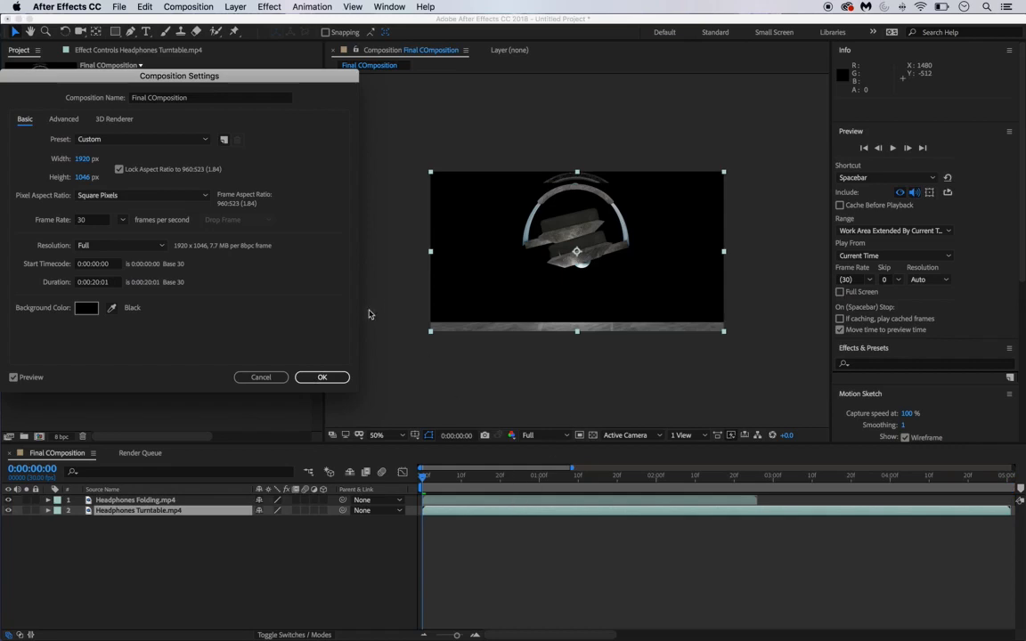
left_click(321, 376)
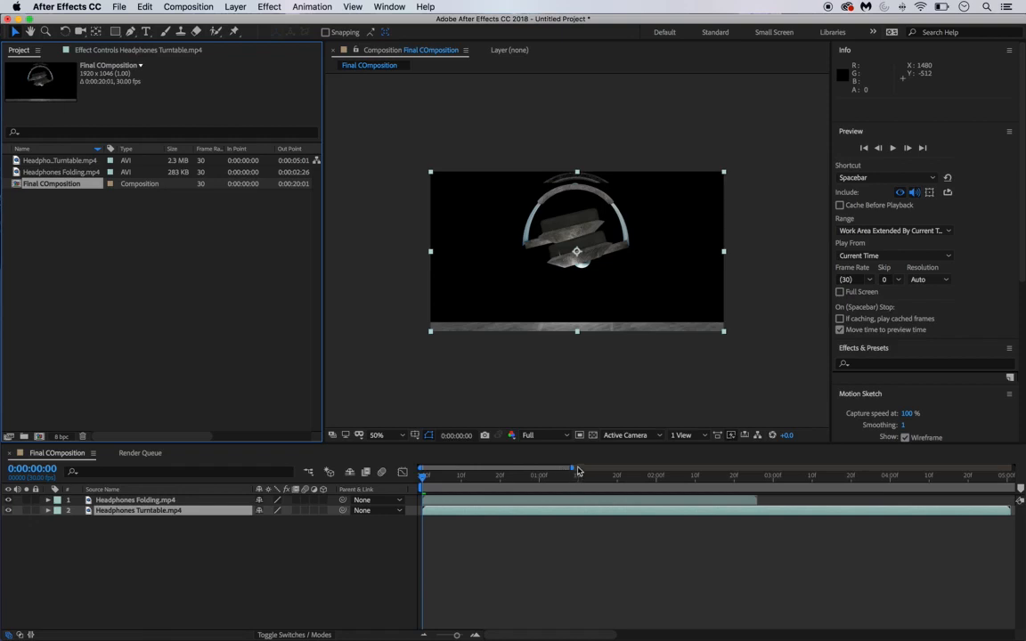
- Show the full 20 seconds in the timeline, scrub through it, and undo an accidental layer move
left_click_drag(573, 466, 1014, 497)
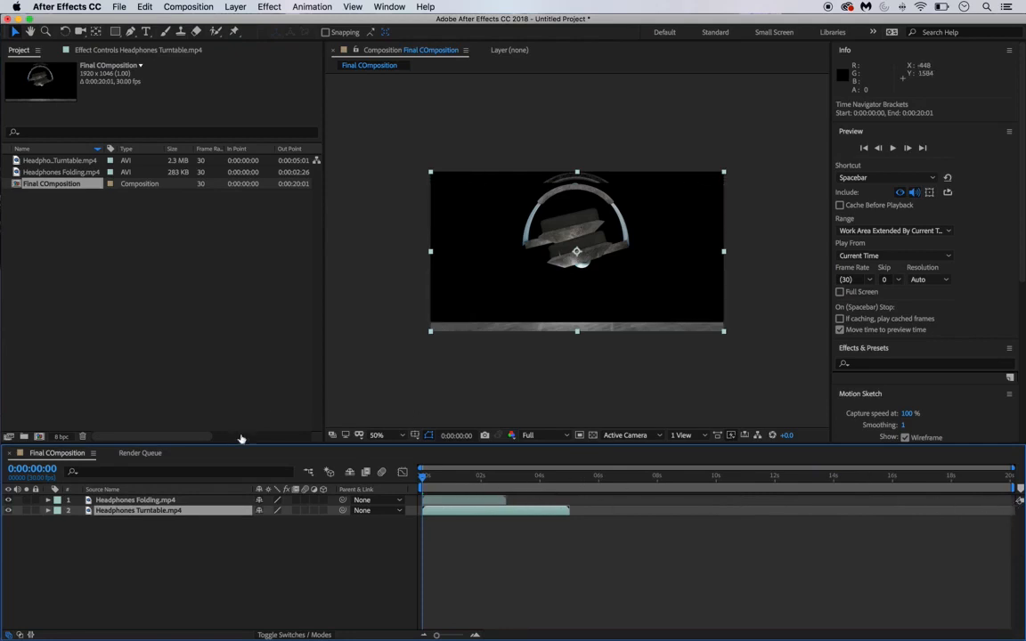
left_click_drag(439, 483, 478, 488)
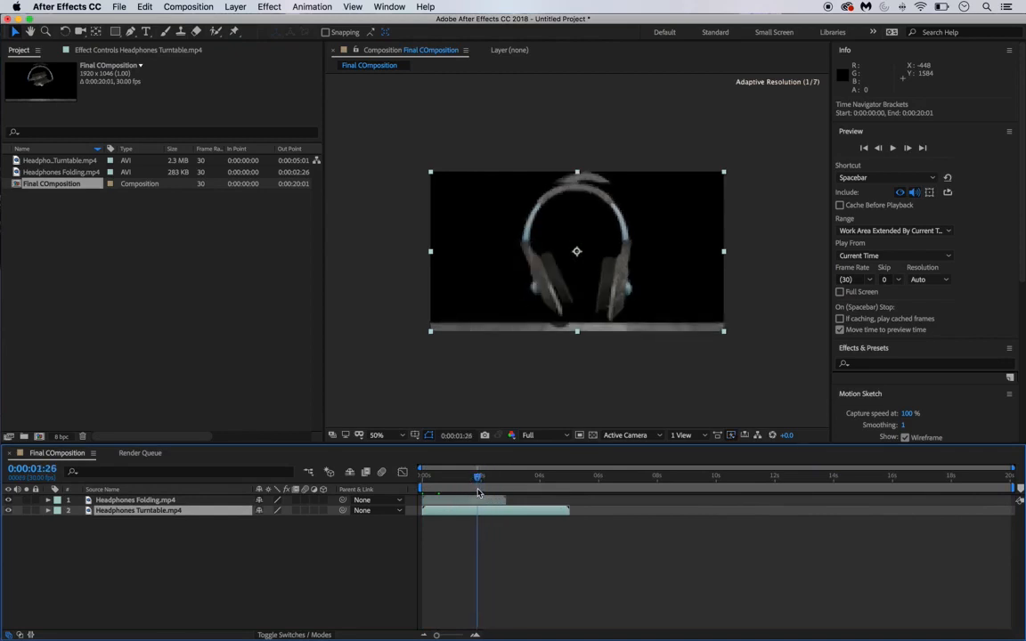
left_click_drag(641, 238, 651, 212)
key("super+z")
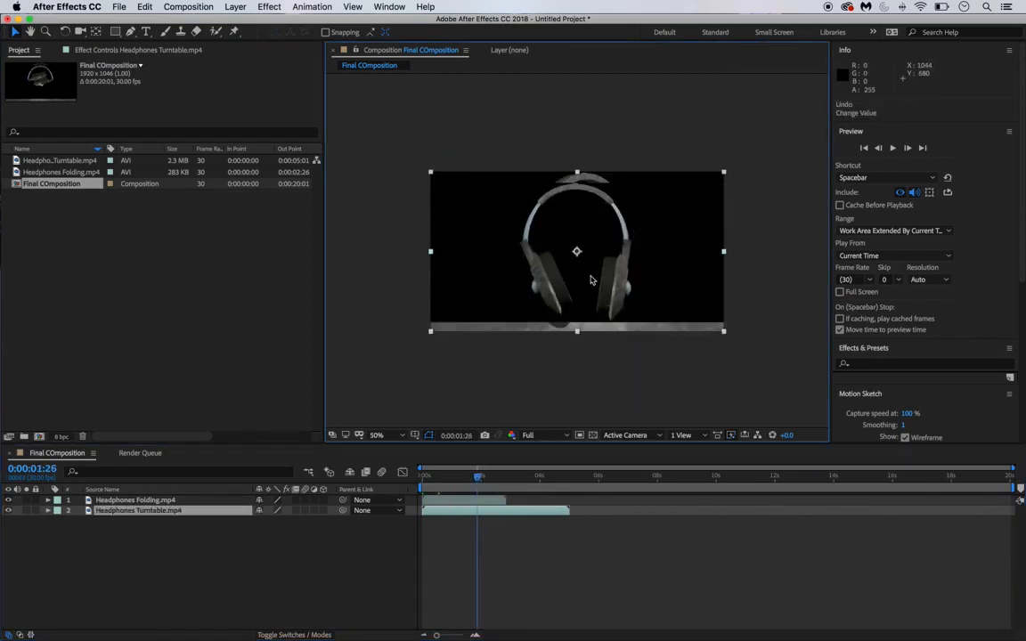
left_click_drag(479, 477, 398, 479)
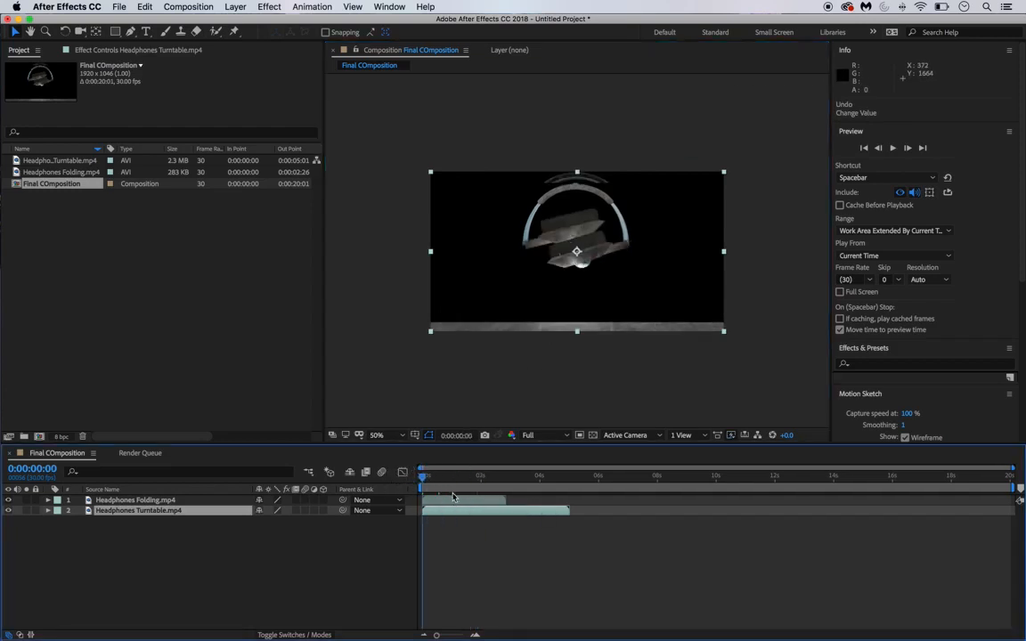
- Hide the Headphones Folding layer and preview the composition, stopping near 5 seconds
left_click(464, 503)
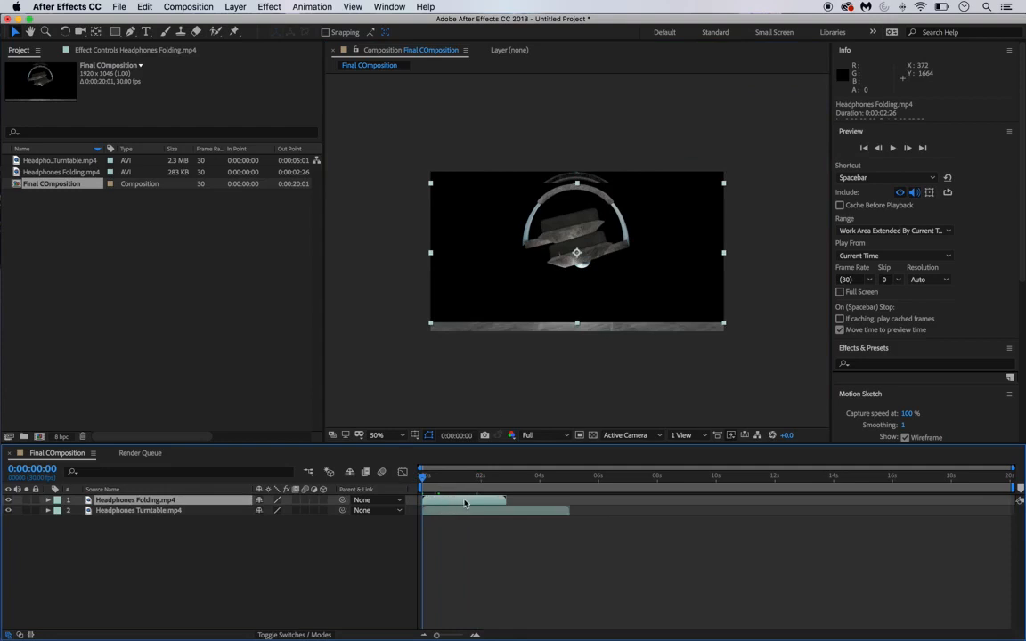
left_click(9, 500)
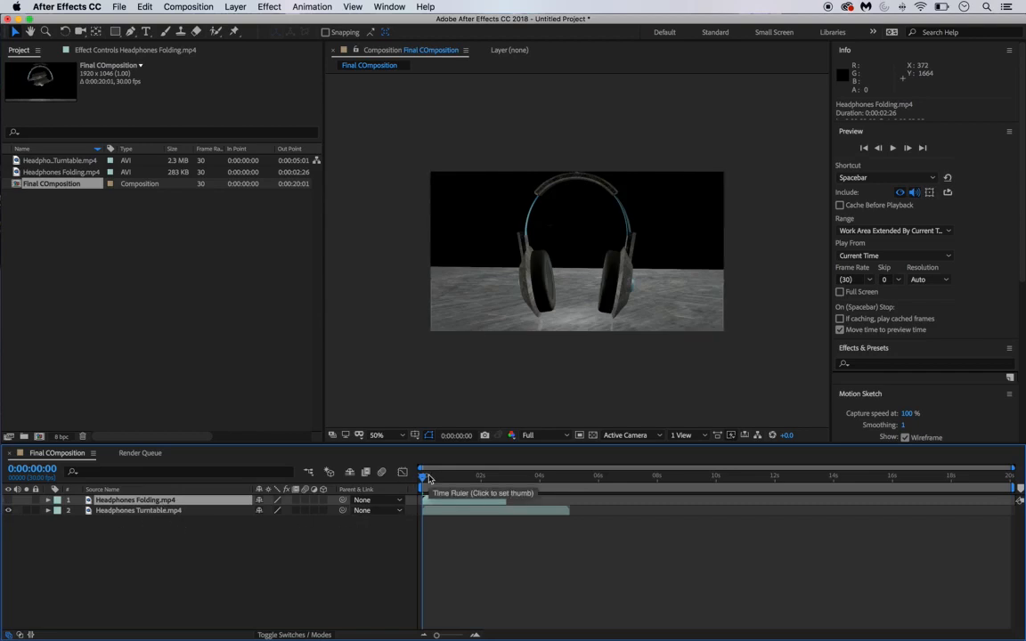
key("space")
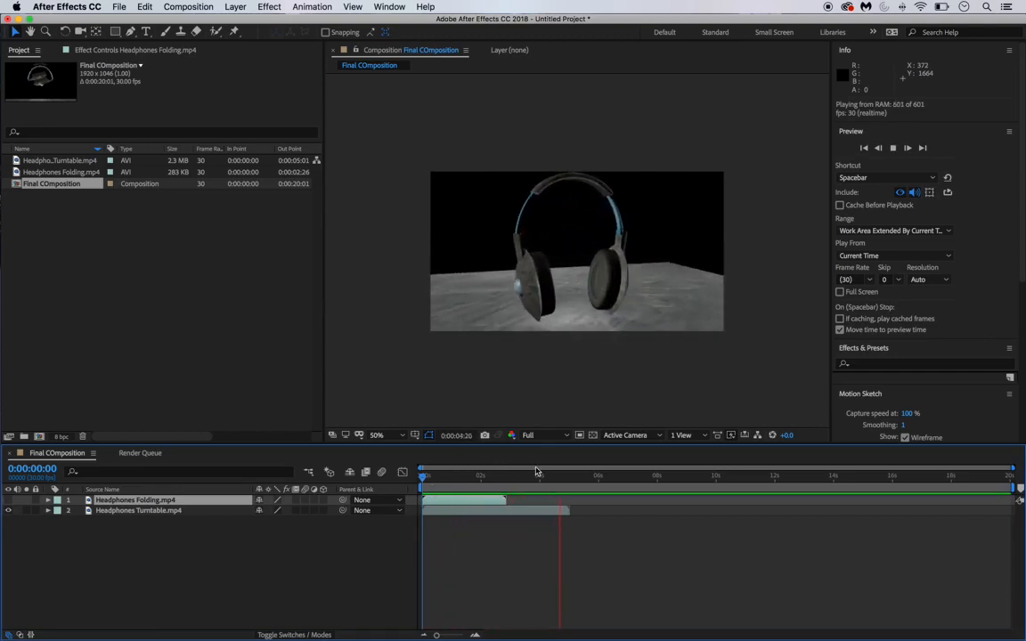
key("space")
left_click_drag(597, 479, 577, 488)
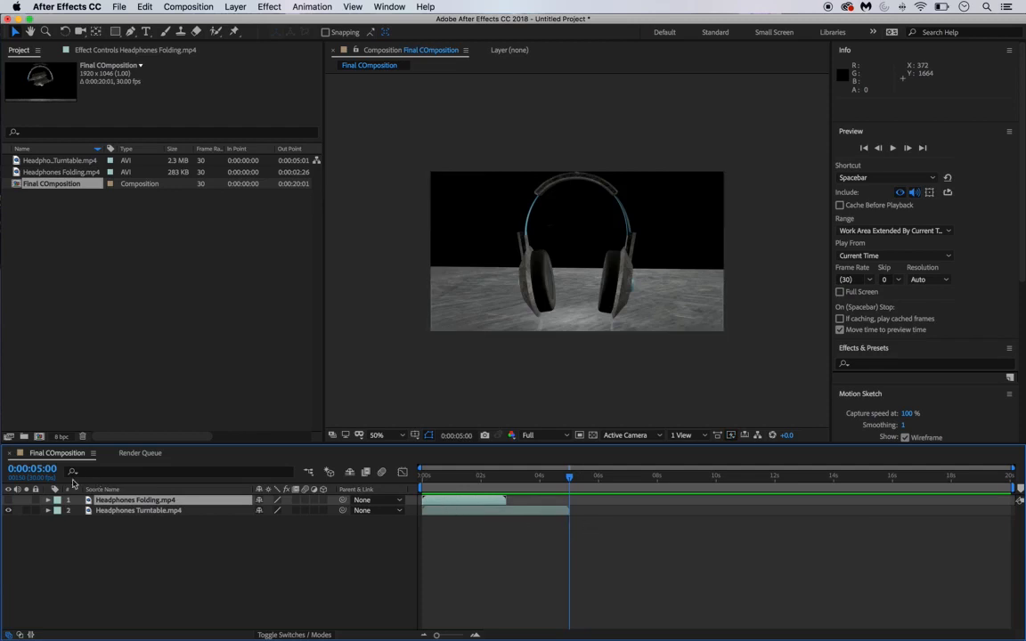
- Turn the Headphones Folding layer back on and jump the current time to 2:00
left_click(9, 499)
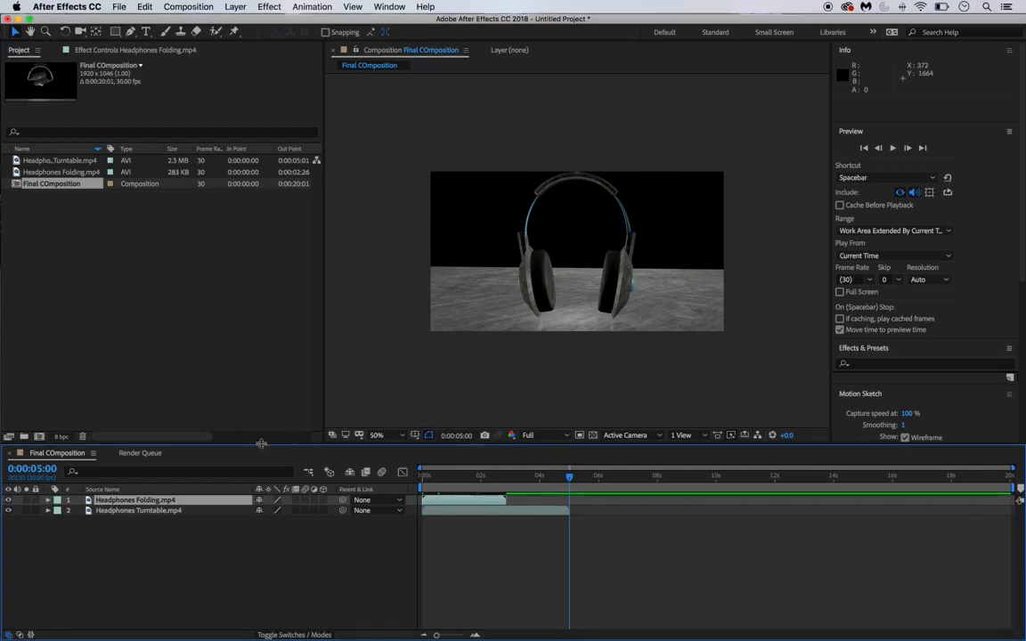
left_click(34, 469)
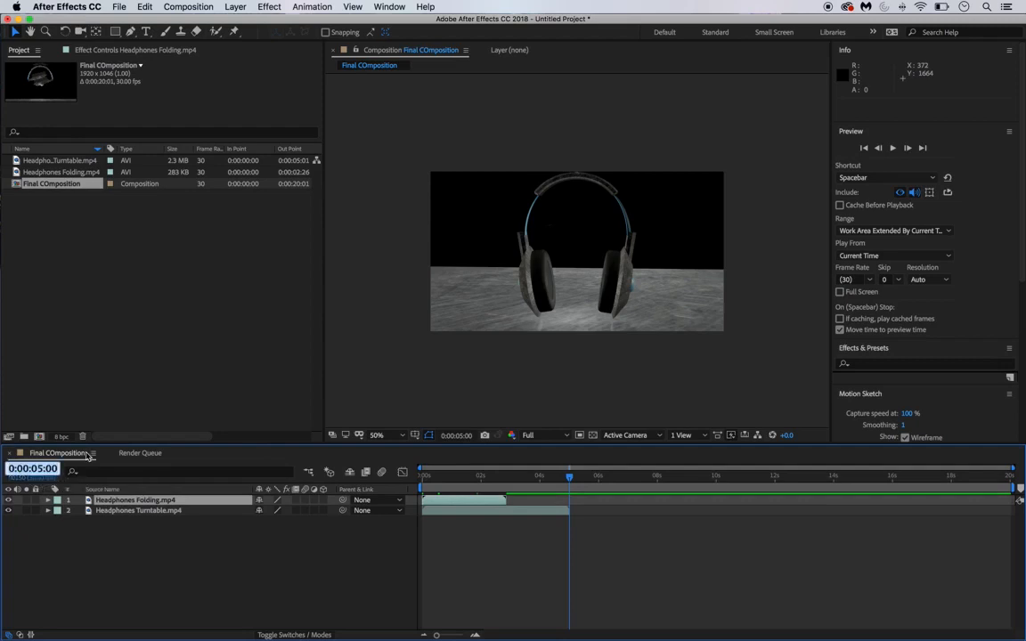
left_click(57, 469)
left_click(50, 542)
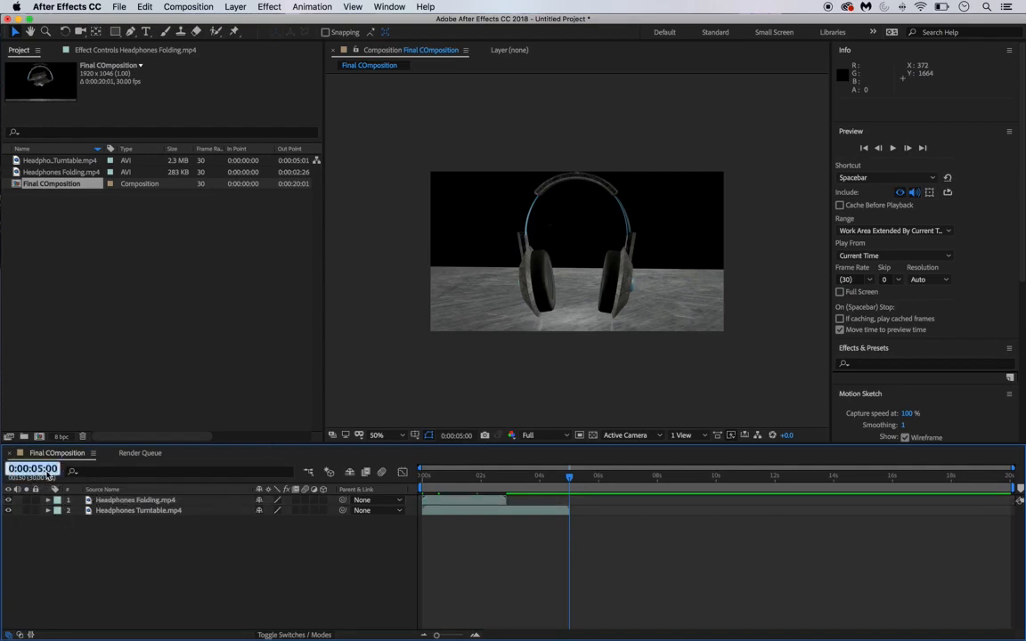
type("2:00")
key("Return")
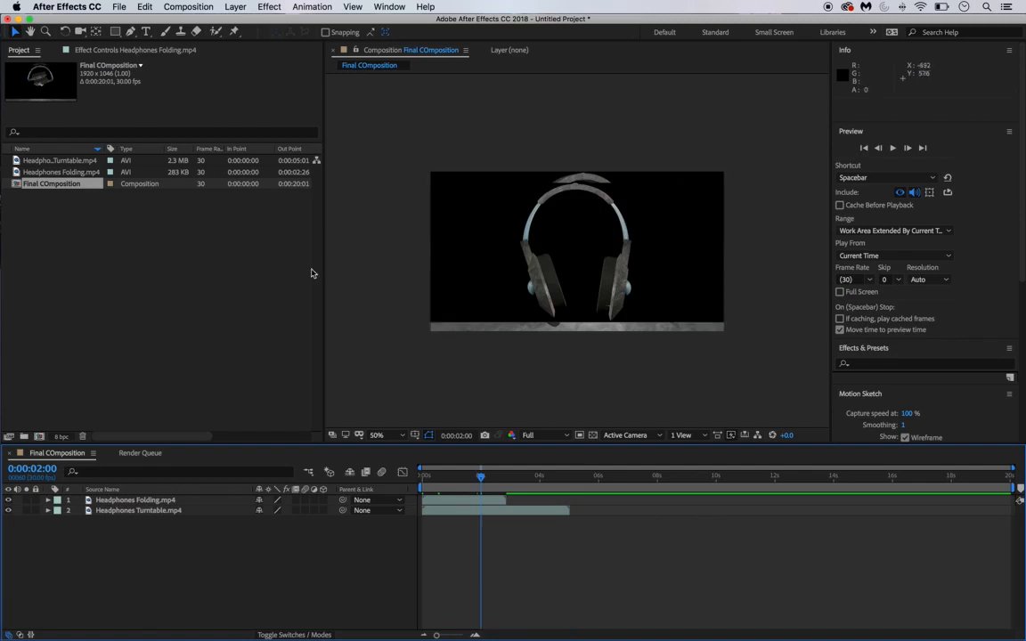
- Jump the current time to 5:00
left_click(32, 469)
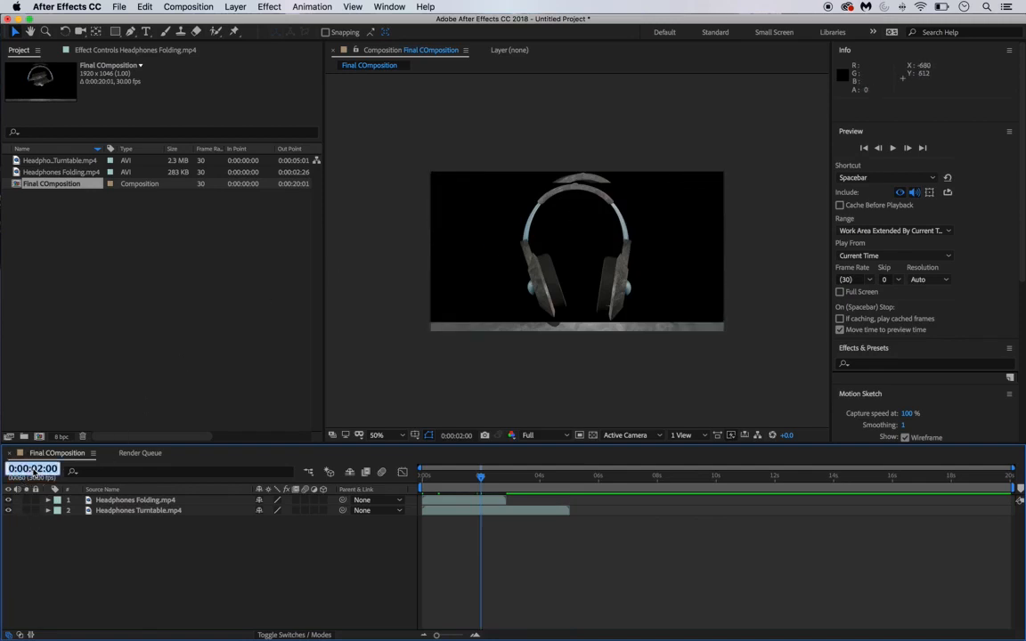
type("5:00")
key("Return")
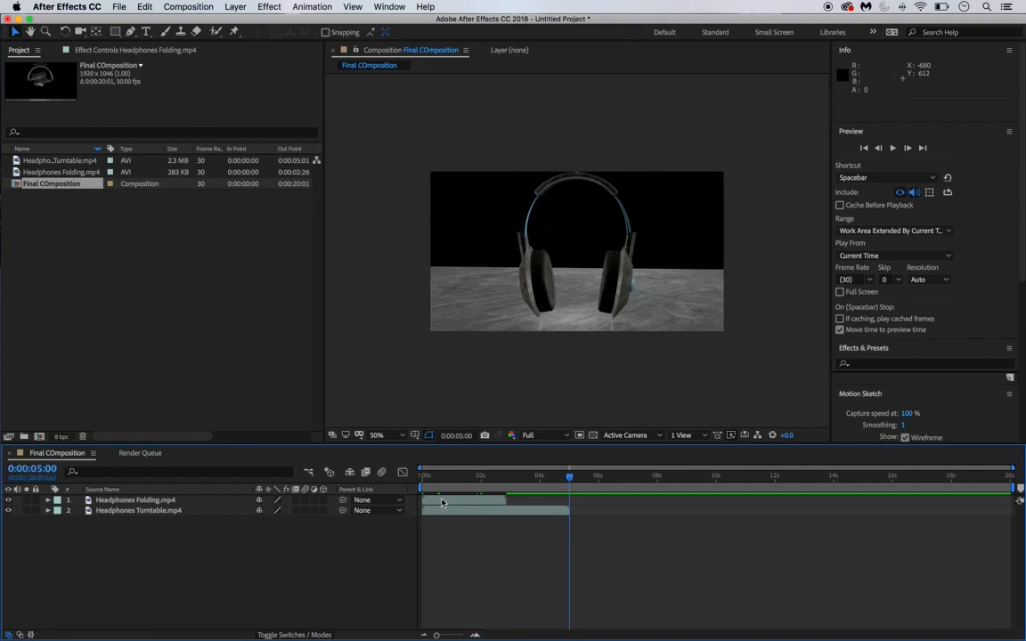
- Make the Headphones Folding clip start exactly at 0:00:05:00, where the turntable clip ends
left_click_drag(442, 503, 597, 519)
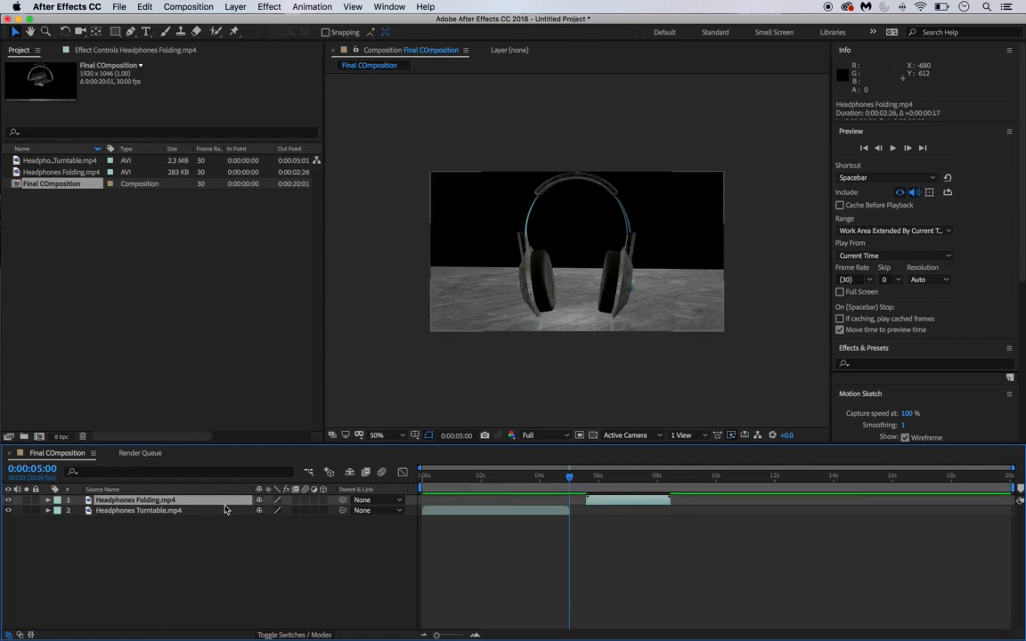
key("bracketleft")
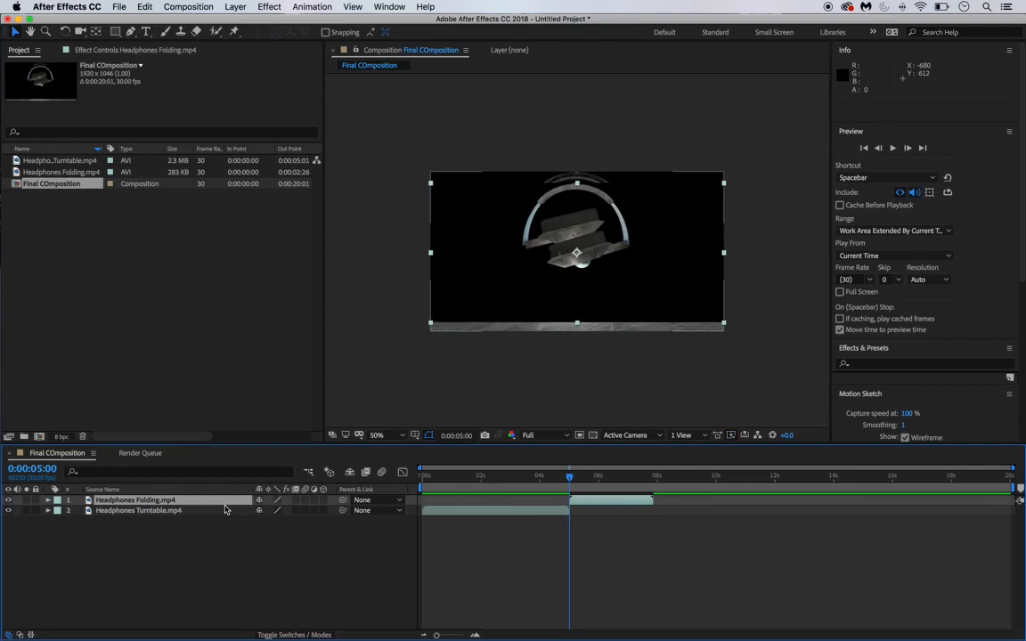
left_click_drag(588, 502, 647, 505)
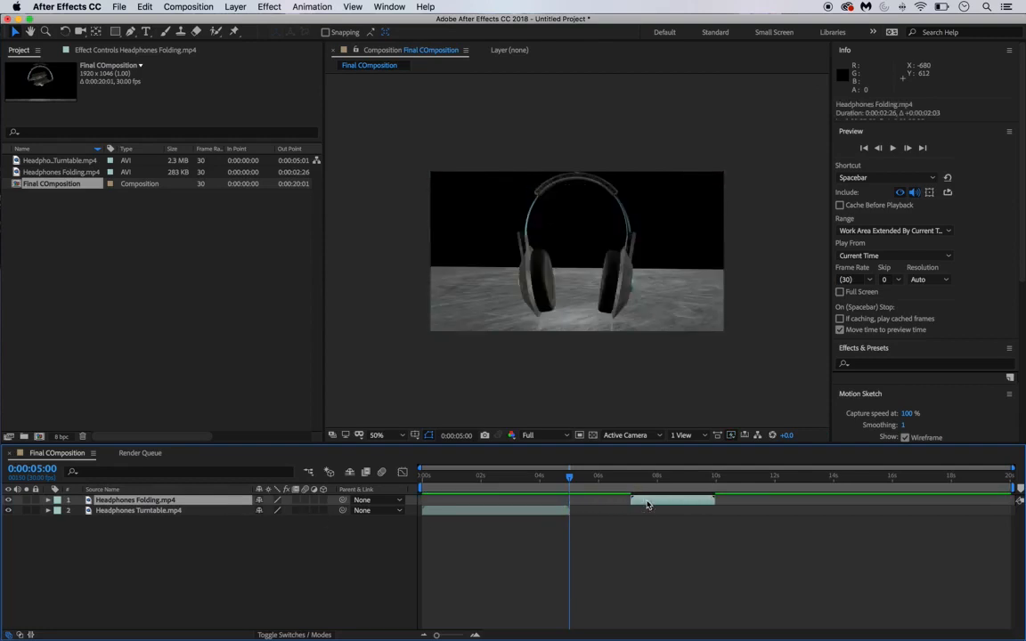
mouse_move(570, 477)
left_mouse_down()
mouse_move(614, 478)
mouse_move(577, 488)
left_mouse_up()
left_click(638, 521)
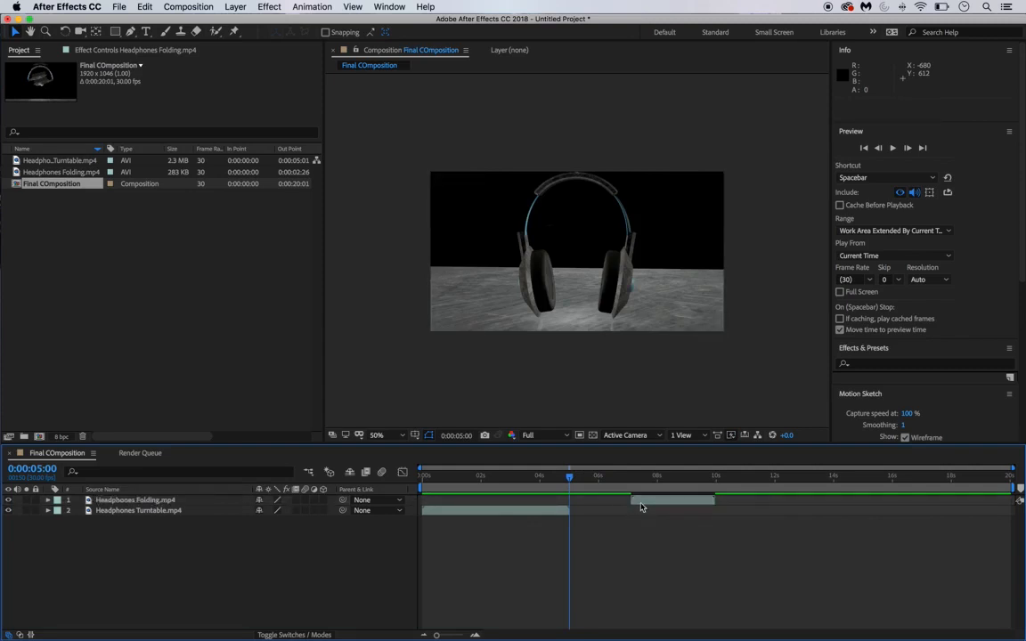
left_click(642, 505)
key("bracketleft")
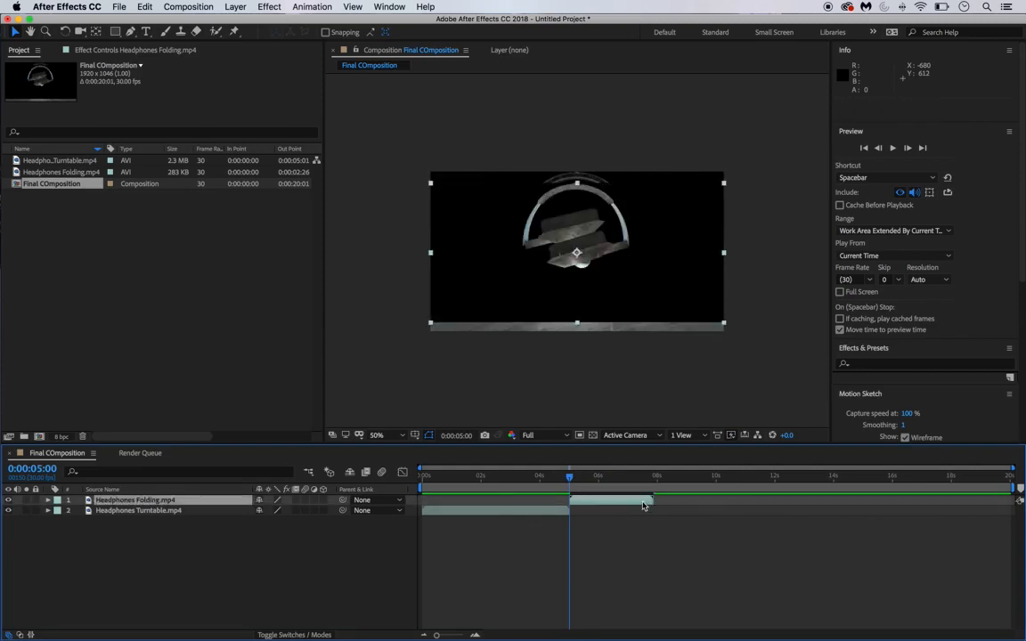
- Preview the cut just before 5 seconds and view a frame of the folding headphones
left_click_drag(570, 477, 550, 480)
key("space")
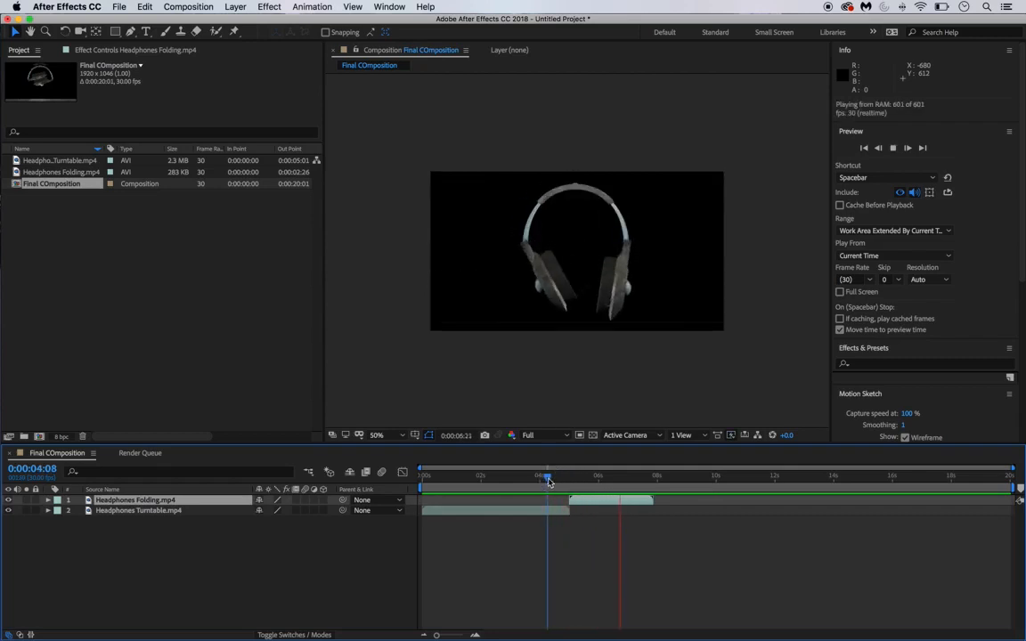
key("space")
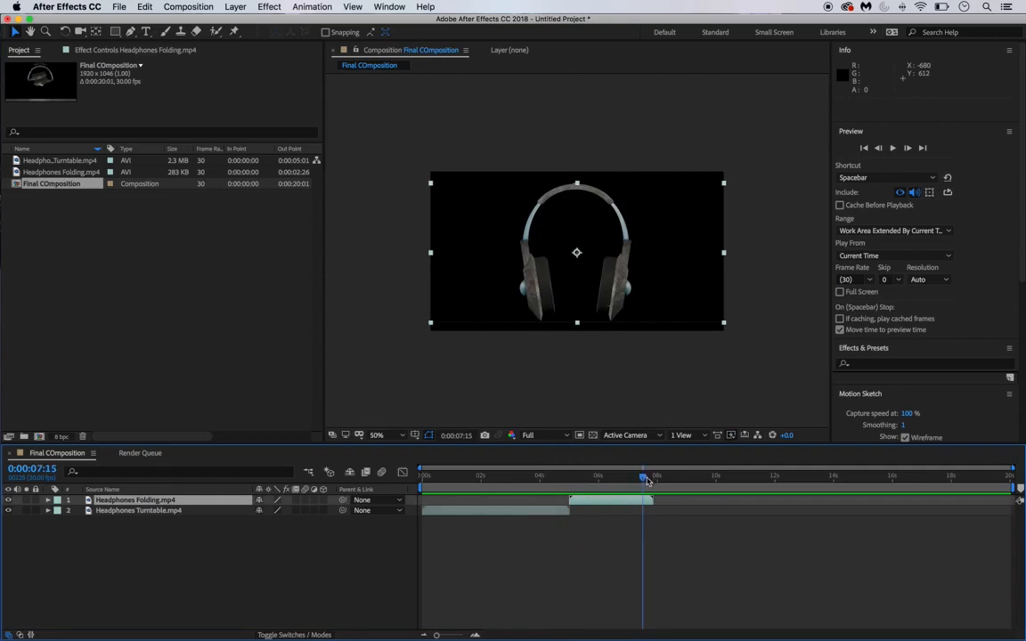
left_click_drag(579, 478, 322, 438)
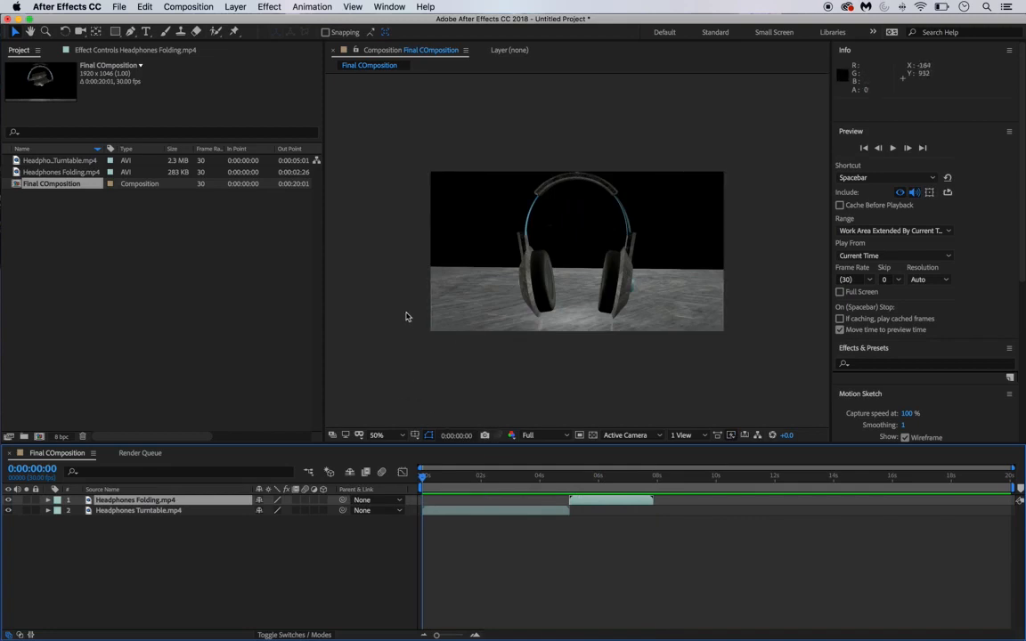
- Slide both headphone layers to start at 0:00:02:00, then return the playhead to 0
left_click(38, 470)
type("2")
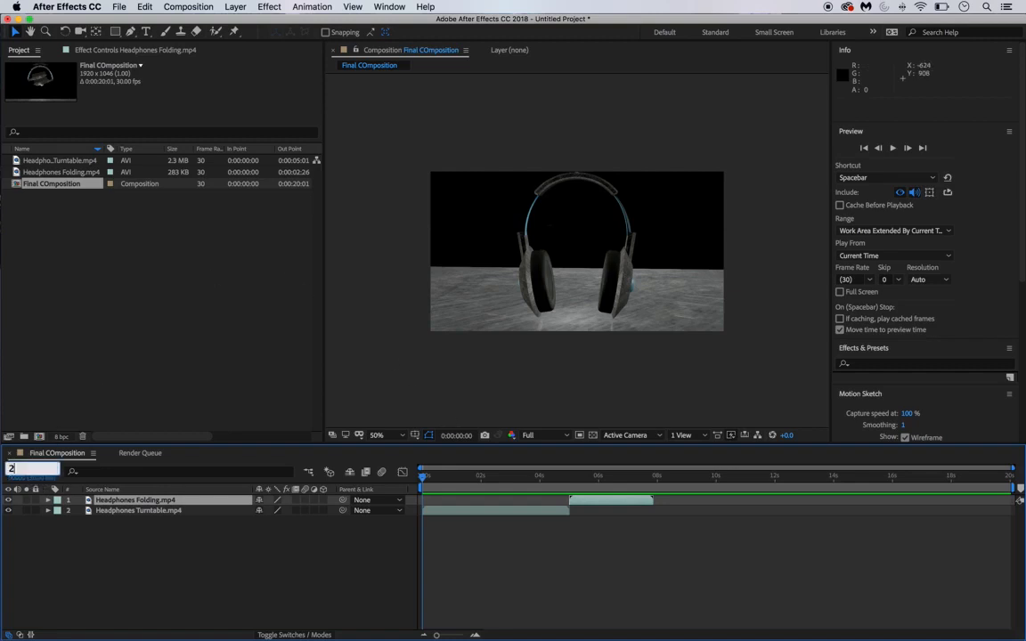
type("00")
key("Return")
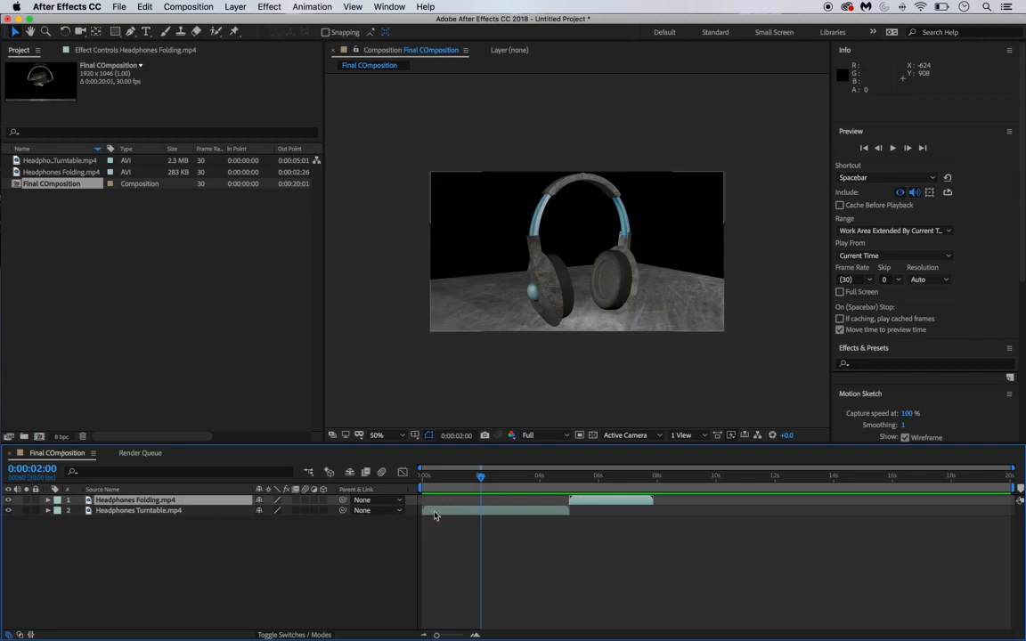
left_click(165, 509)
left_click(165, 500)
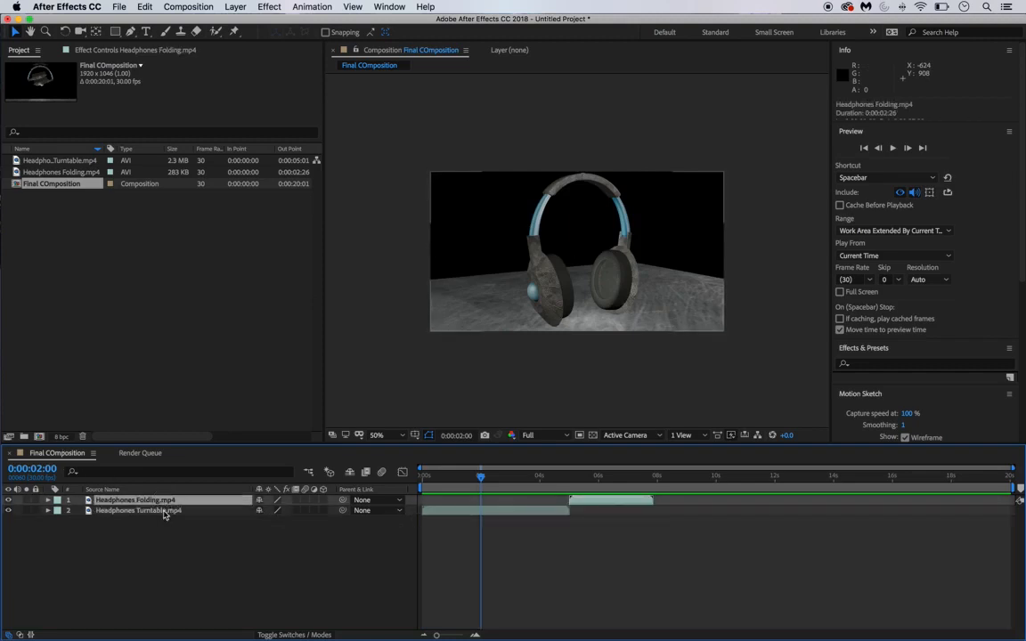
left_click(164, 511, "shift")
left_click_drag(435, 516, 503, 521)
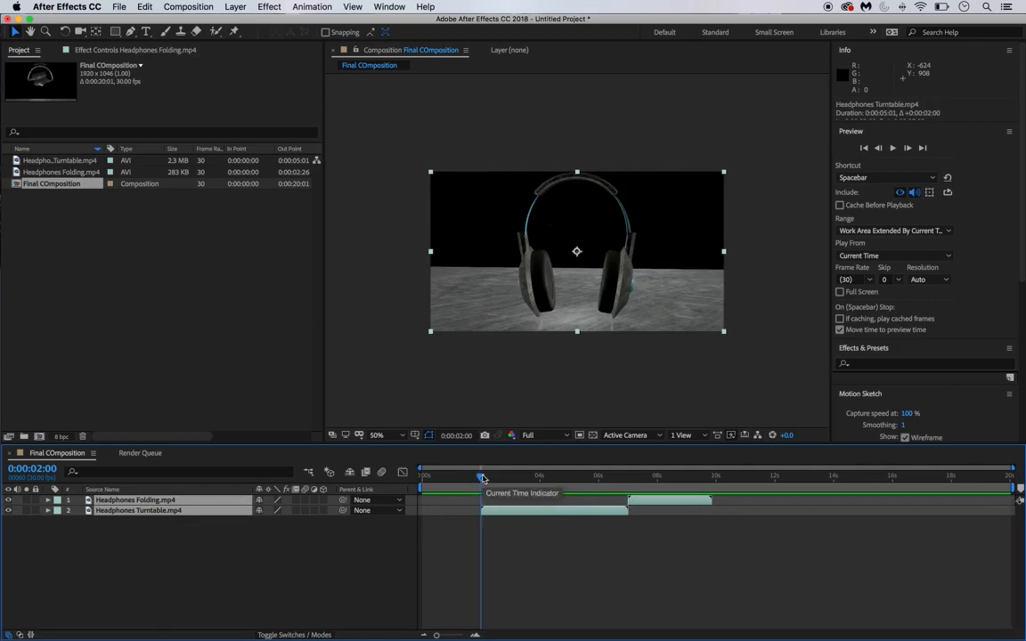
left_click_drag(482, 478, 388, 481)
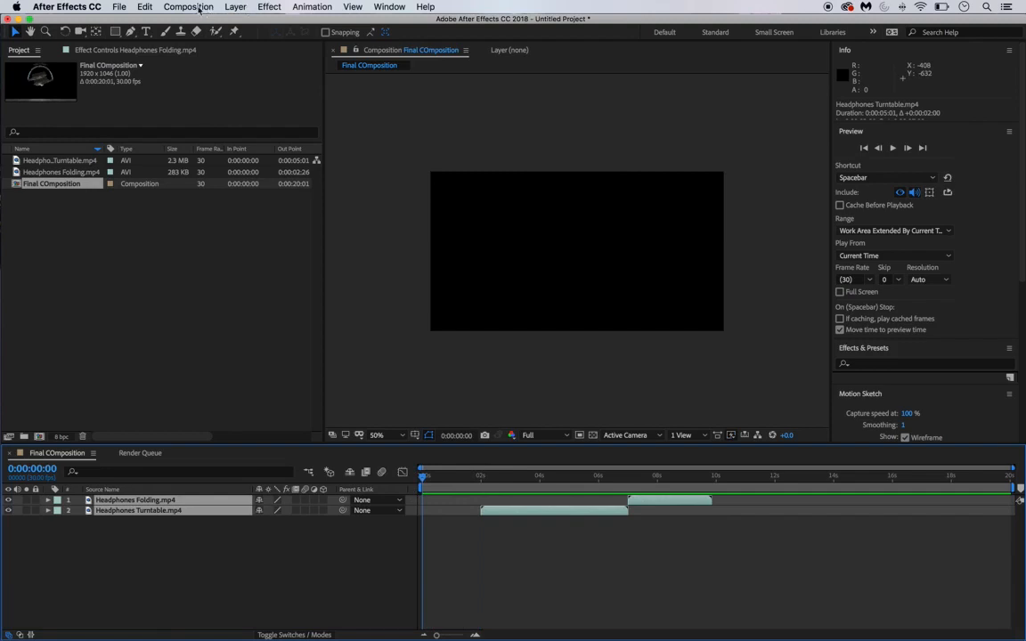
- Check Composition Settings, cancel without changes, and bring up the Layer menu
left_click(199, 9)
left_click(206, 38)
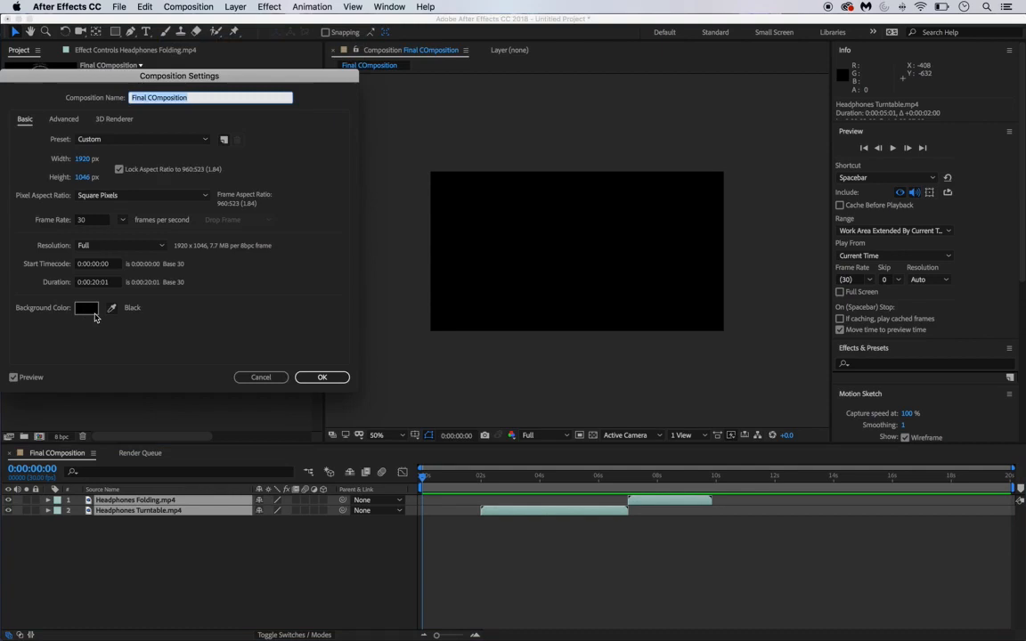
left_click(258, 376)
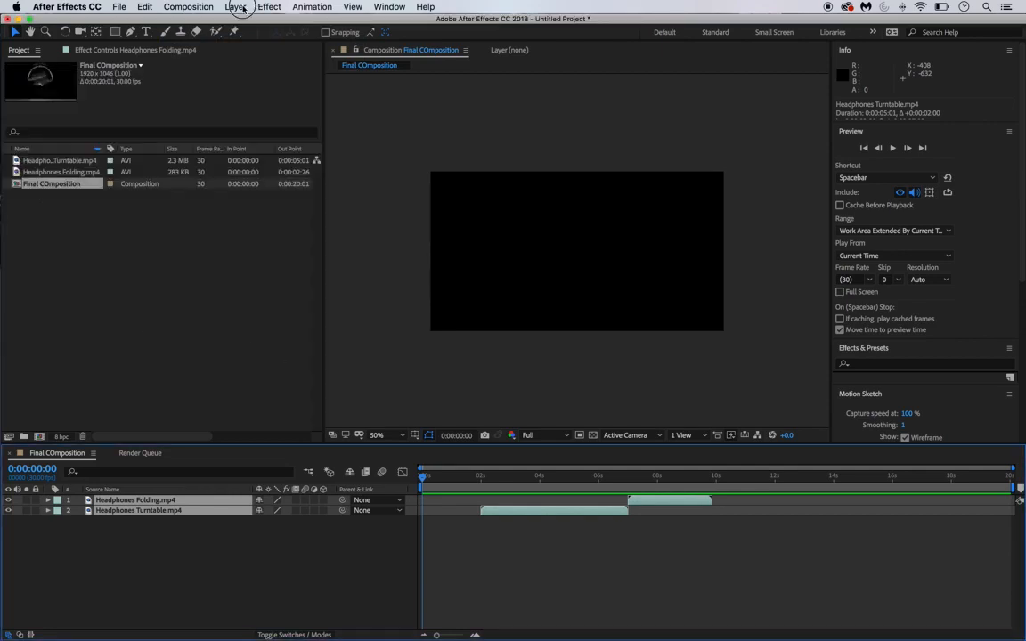
left_click(236, 7)
- Create a new solid layer, Cyan Solid 1, coloured bright cyan in the colour picker
mouse_move(223, 23)
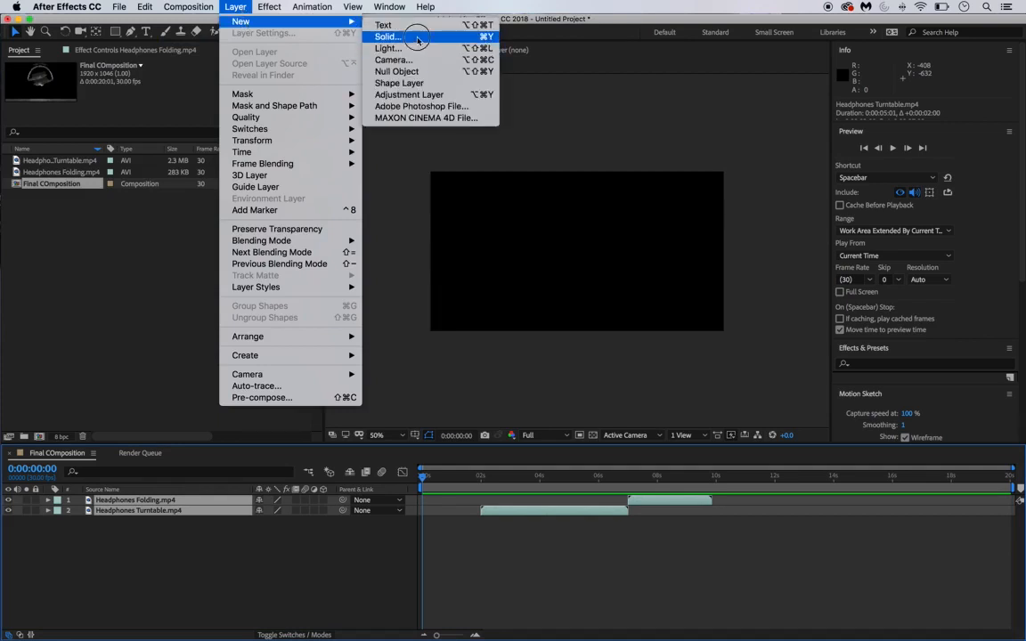
left_click(388, 37)
left_click(133, 277)
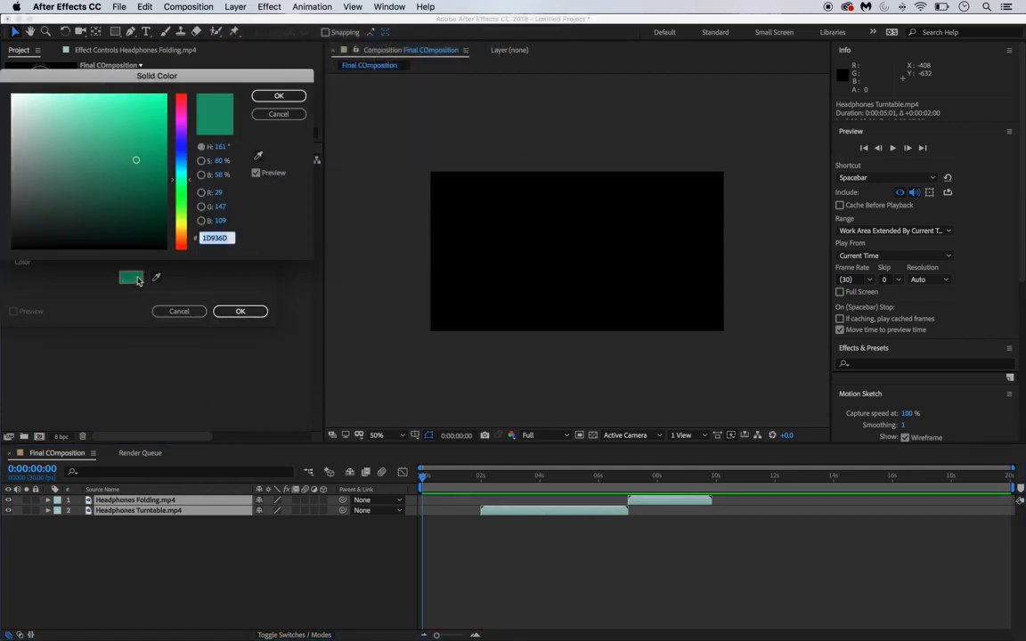
left_click(278, 95)
left_click(131, 277)
left_click(183, 166)
left_click(165, 123)
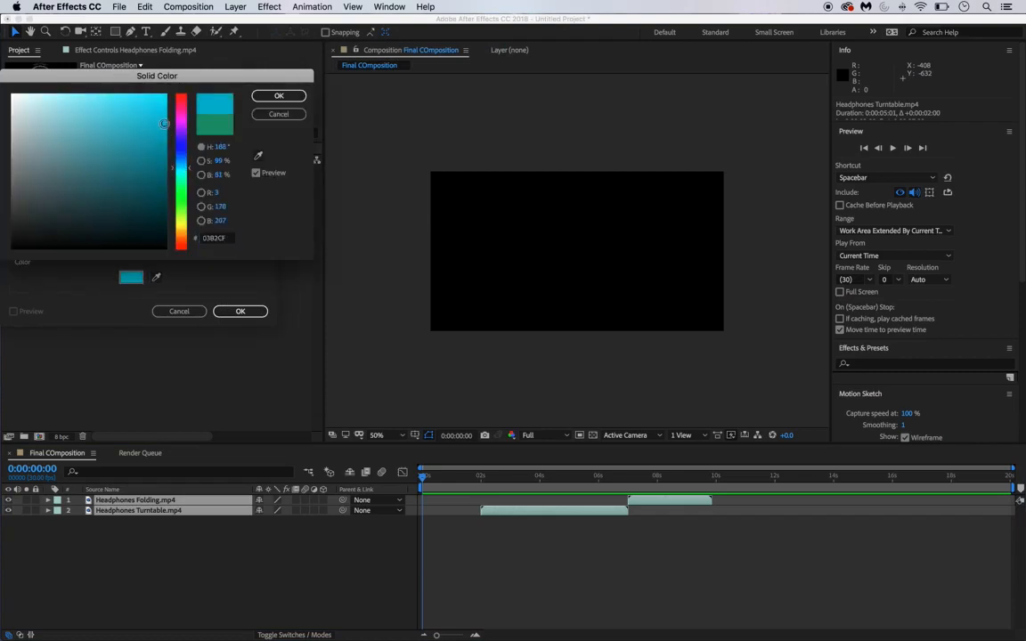
left_click(278, 95)
left_click(240, 311)
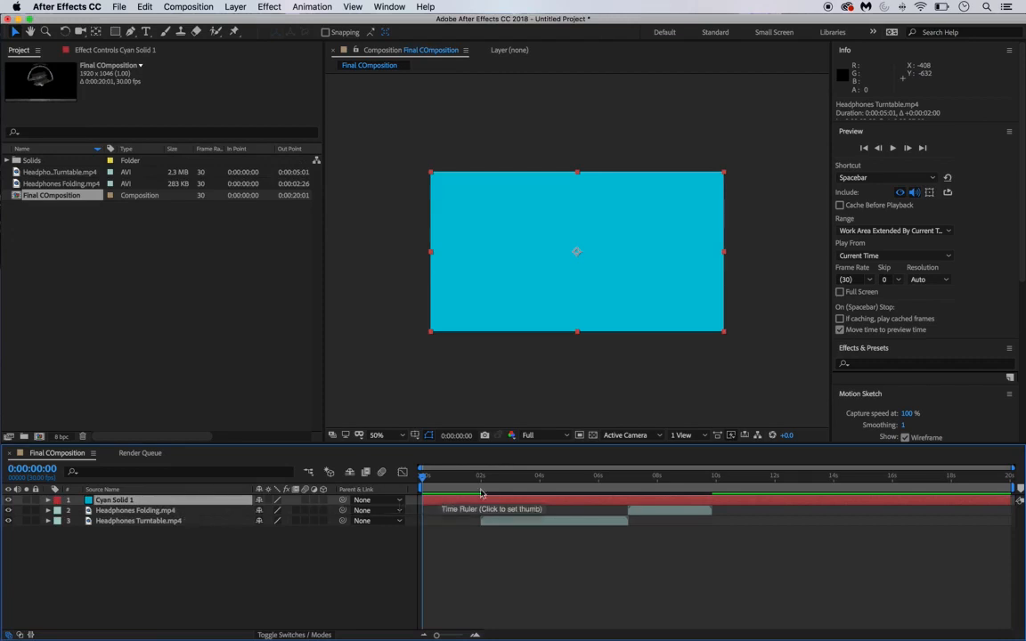
- Trim Cyan Solid 1's out-point back to about 2 seconds and jump to 0:00:02:00 to check
left_click_drag(1016, 500, 481, 490)
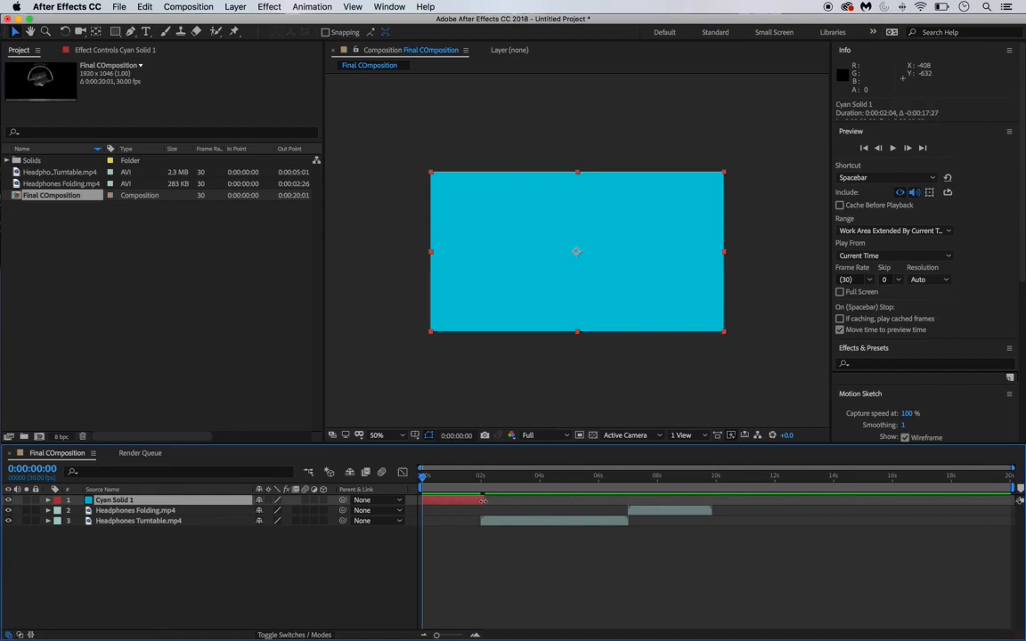
left_click(483, 500)
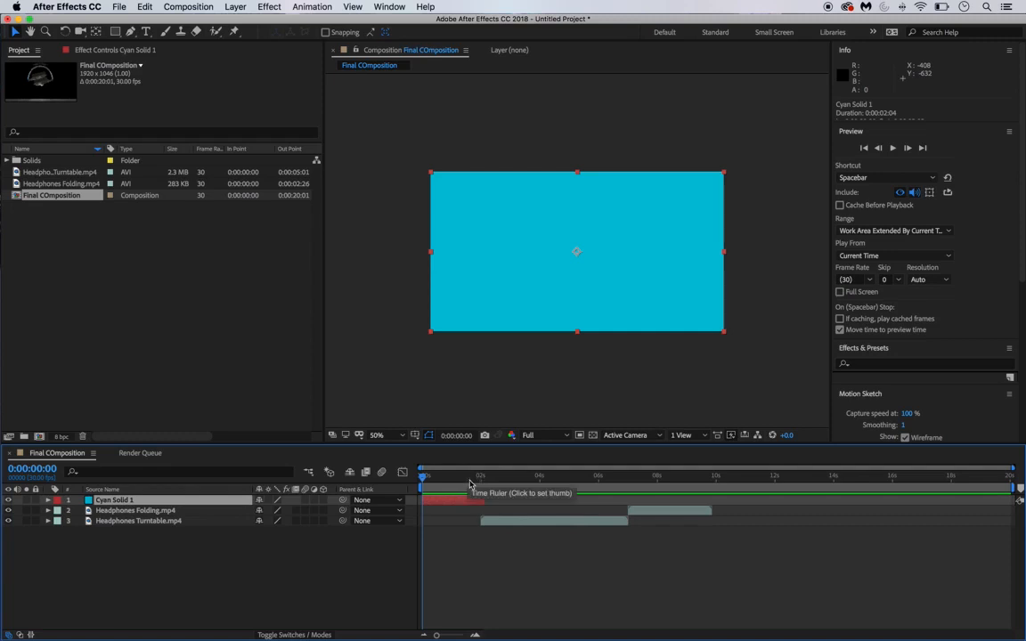
left_click_drag(485, 501, 1017, 531)
key("super+z")
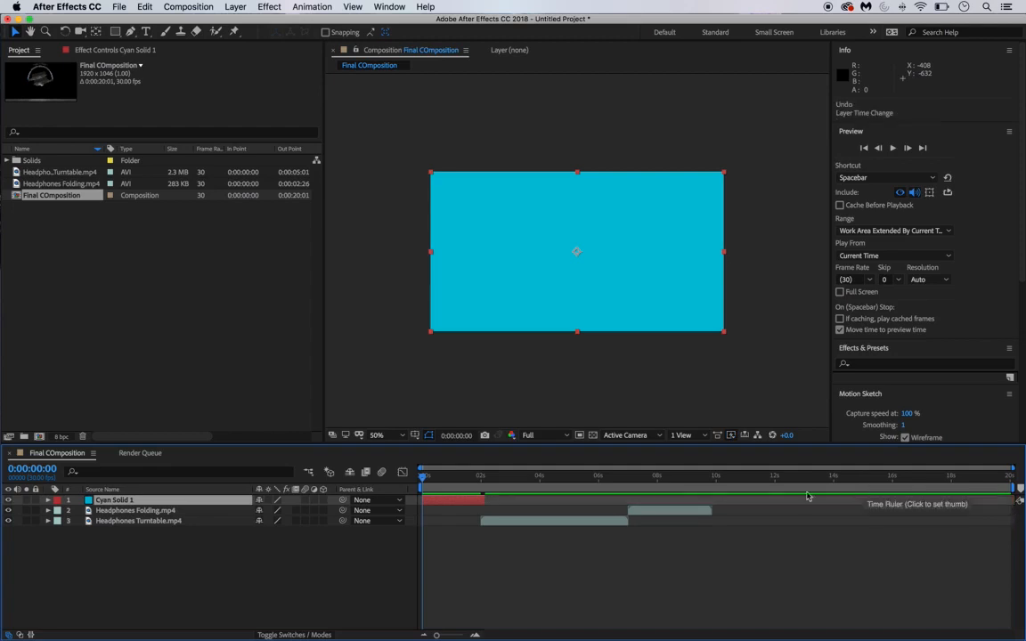
mouse_move(474, 500)
left_mouse_down()
mouse_move(873, 520)
mouse_move(703, 506)
mouse_move(474, 511)
mouse_move(483, 511)
left_mouse_up()
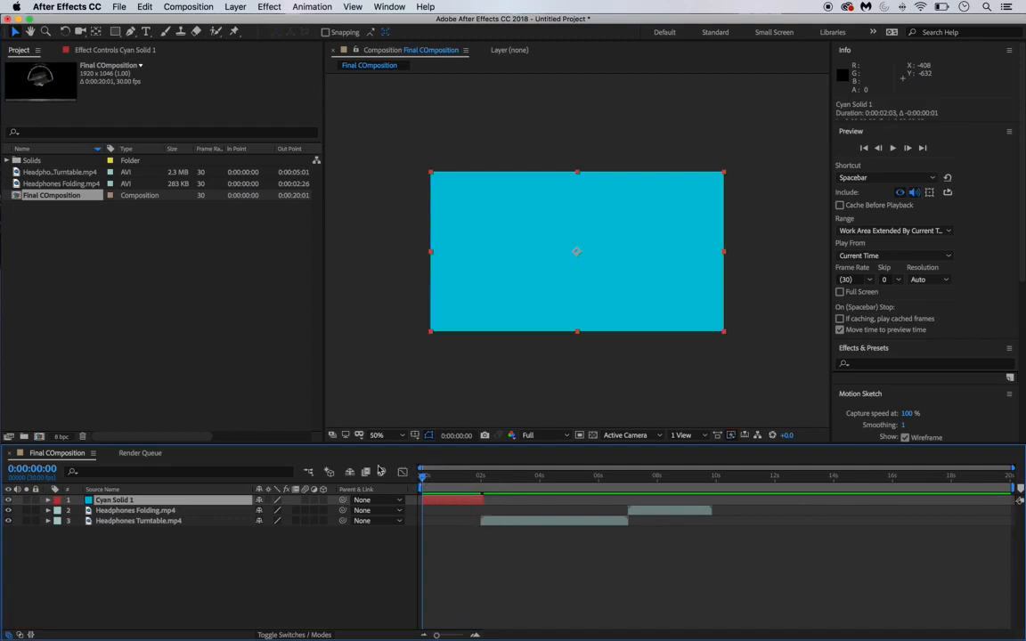
left_click(32, 469)
type("2:")
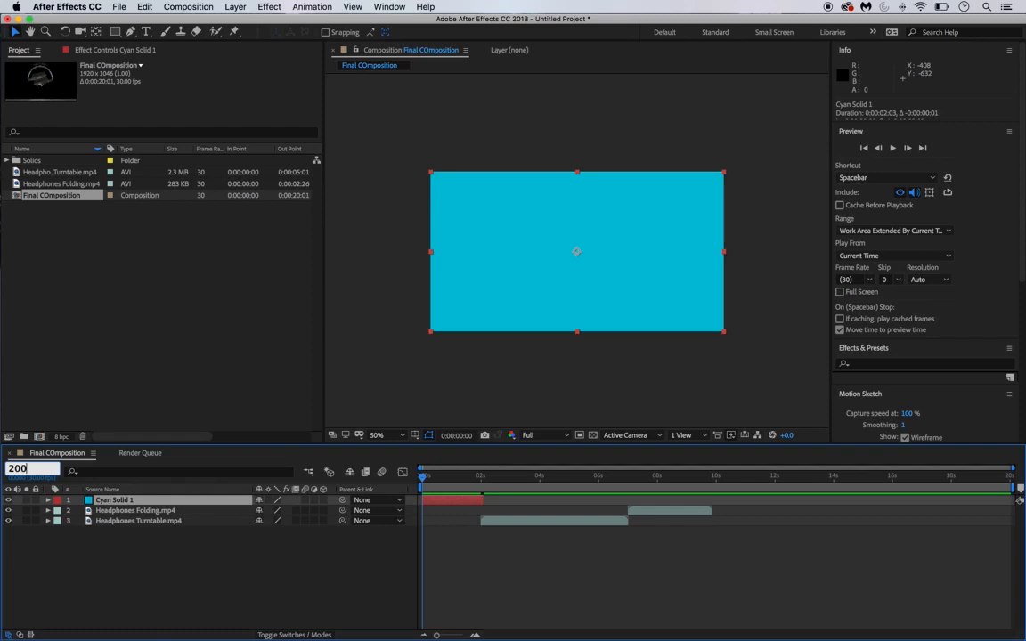
type("00")
key("Return")
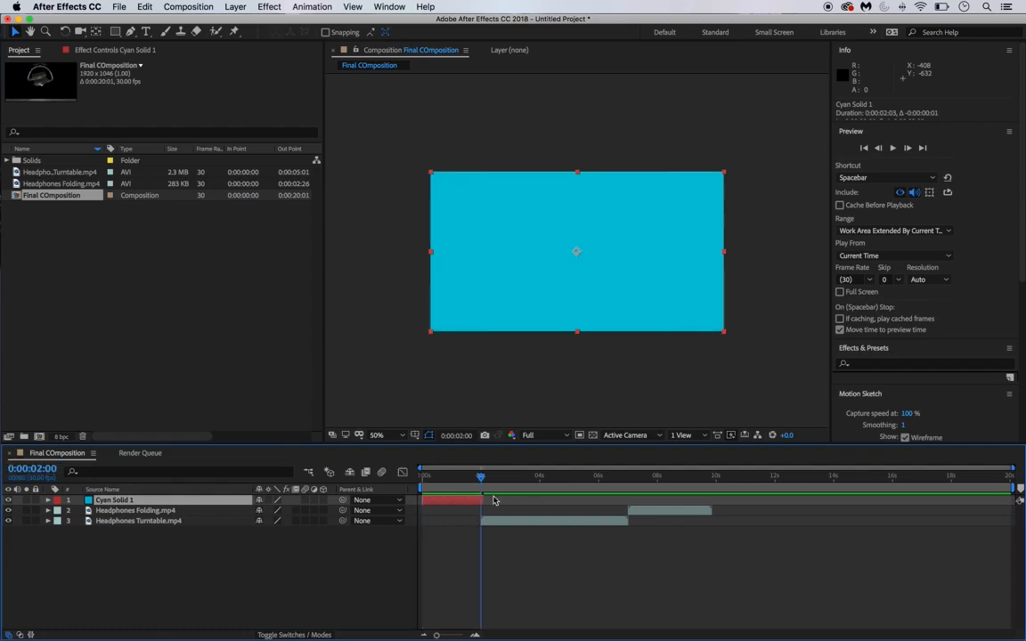
- Trim Cyan Solid 1 to end exactly at 0:00:02:00, preview it, and pick the Horizontal Type tool
left_click_drag(481, 499, 422, 479)
key("space")
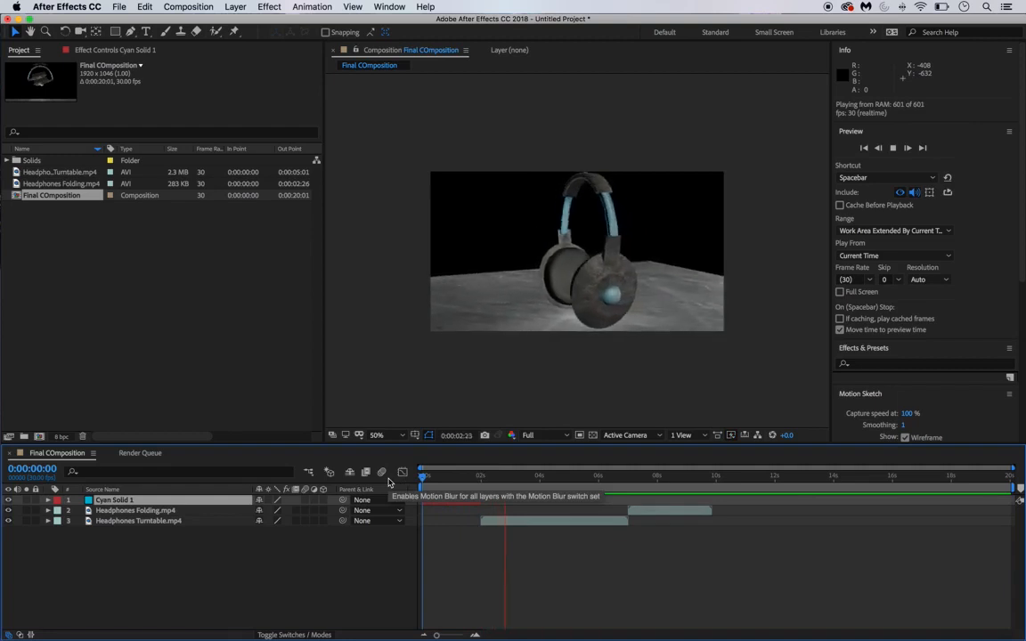
key("space")
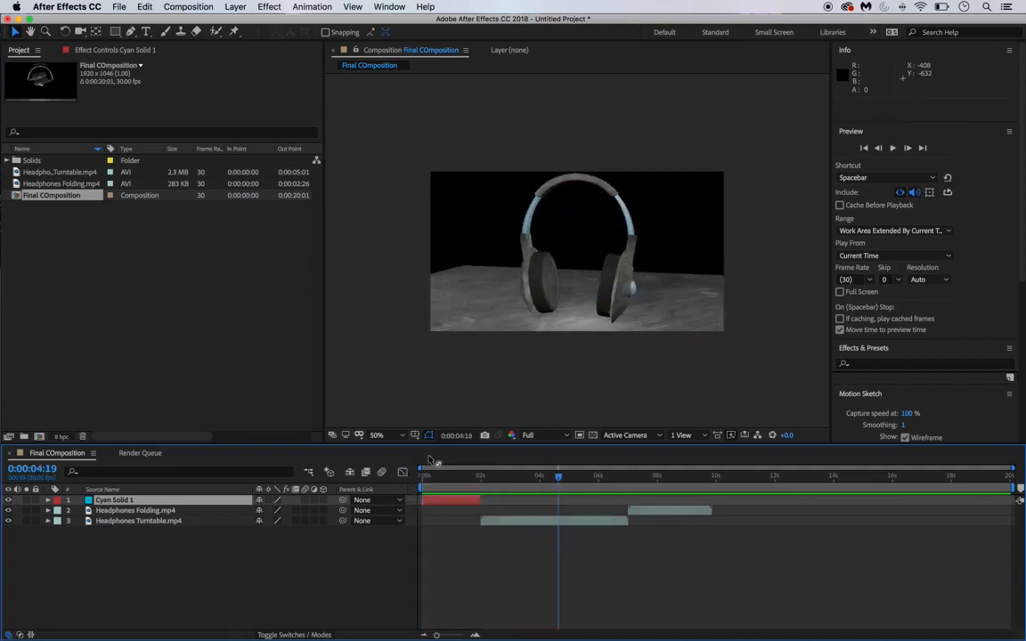
left_click_drag(558, 477, 421, 496)
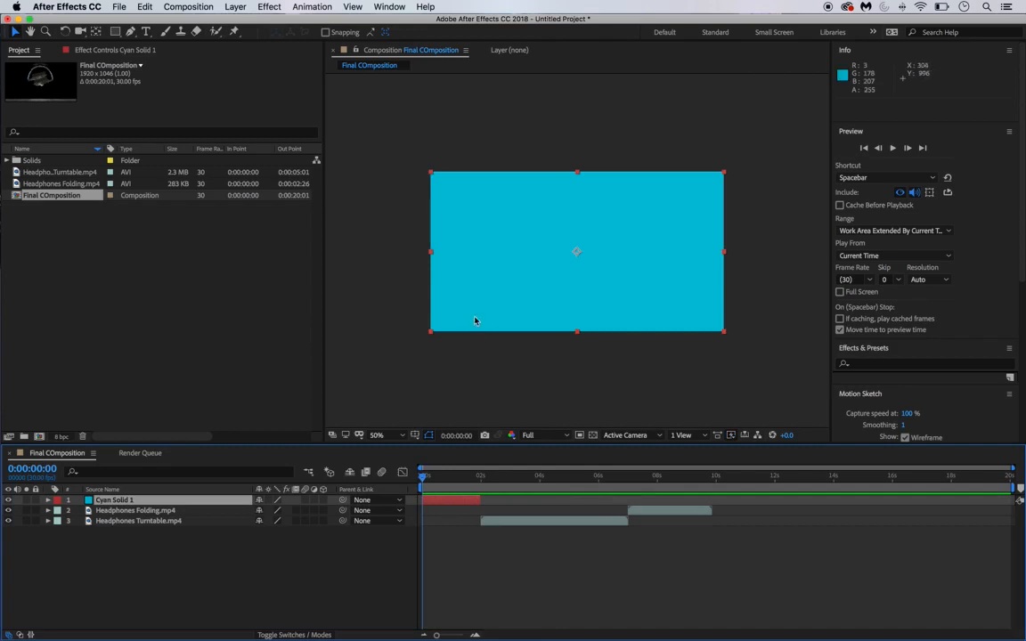
left_click(145, 33)
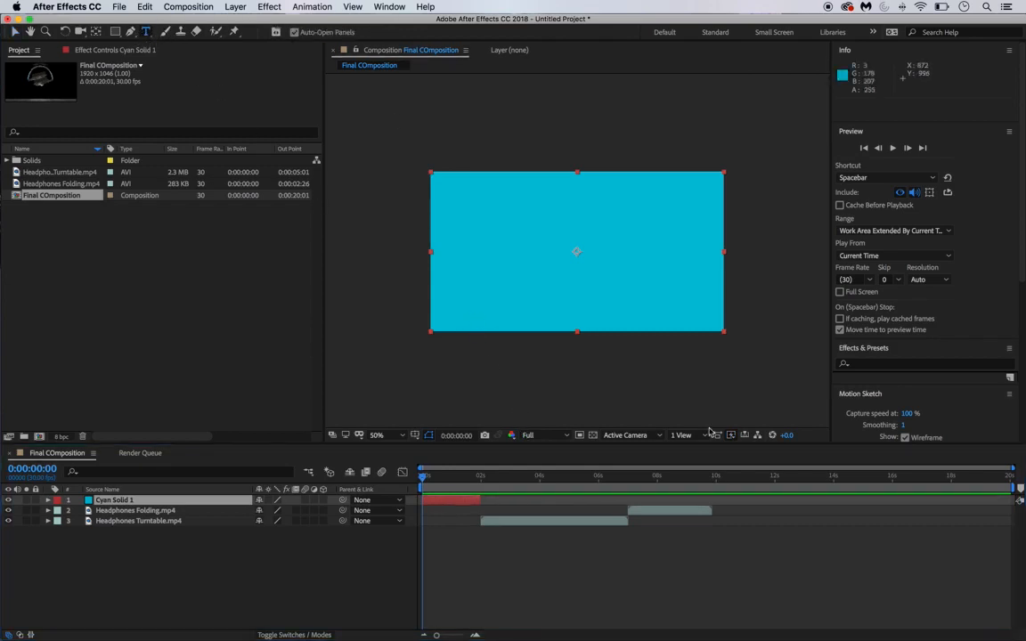
- Type the person's name as a new text layer at the centre of the cyan frame
left_click(548, 247)
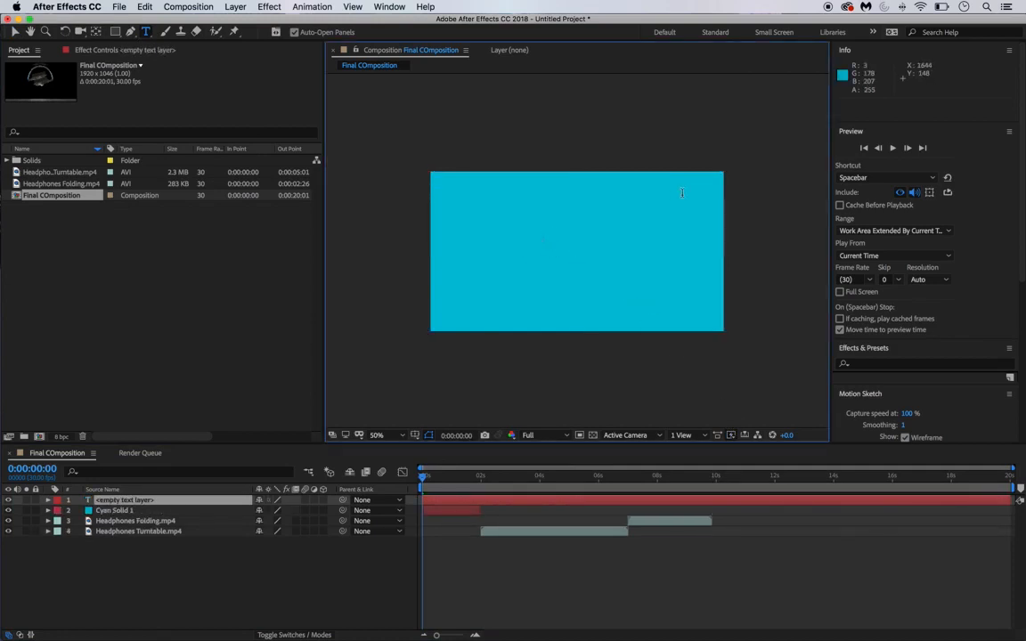
type("M")
key("BackSpace")
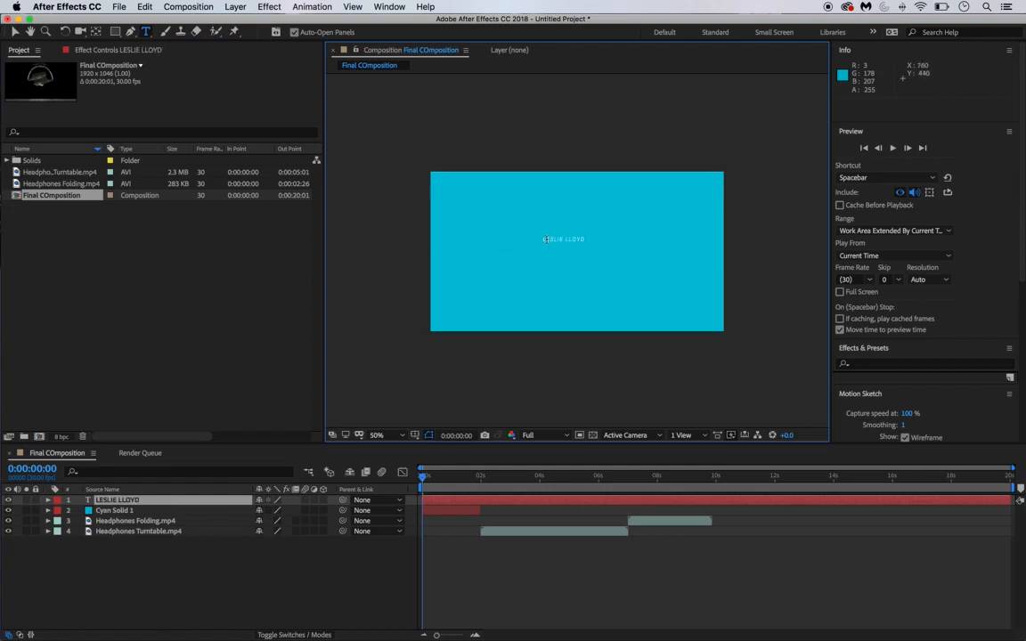
- Select the name title and enlarge its font size from 36 px to 86 px
left_click_drag(541, 240, 621, 250)
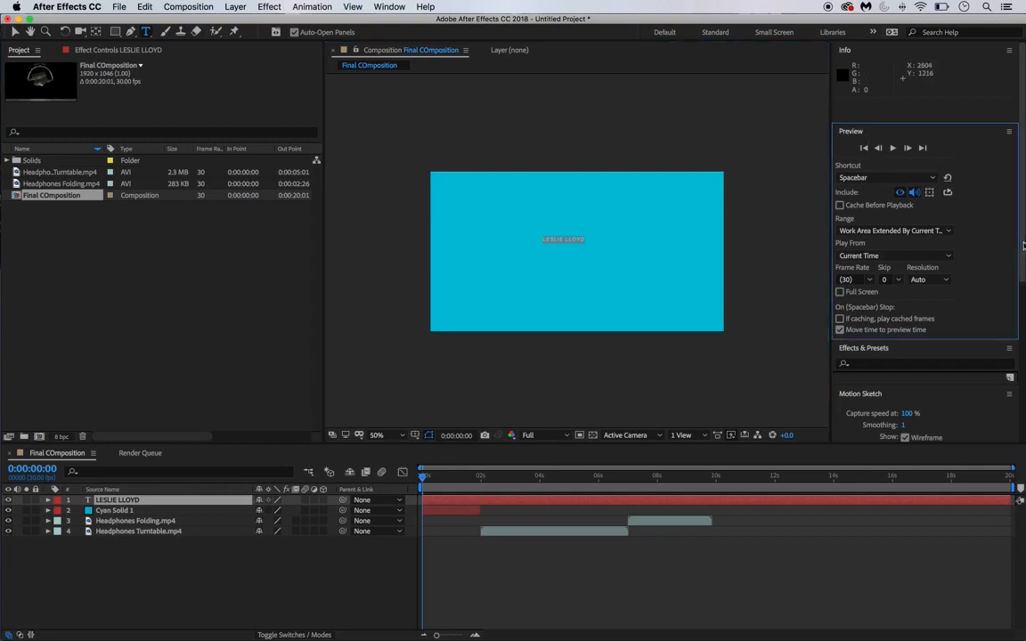
left_click_drag(1020, 205, 1023, 427)
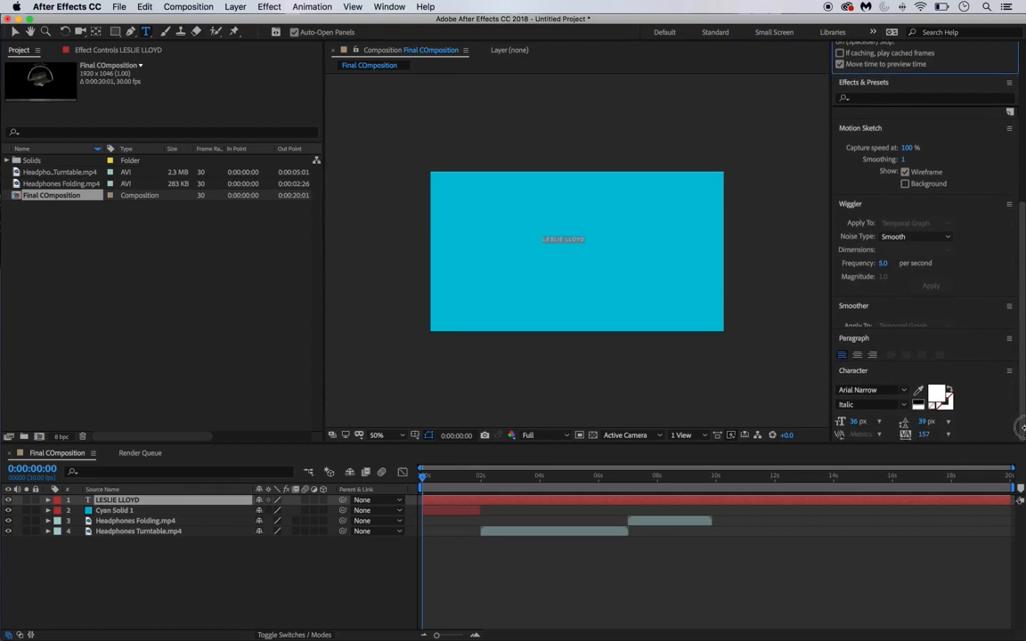
left_click(857, 424)
left_click_drag(857, 424, 882, 425)
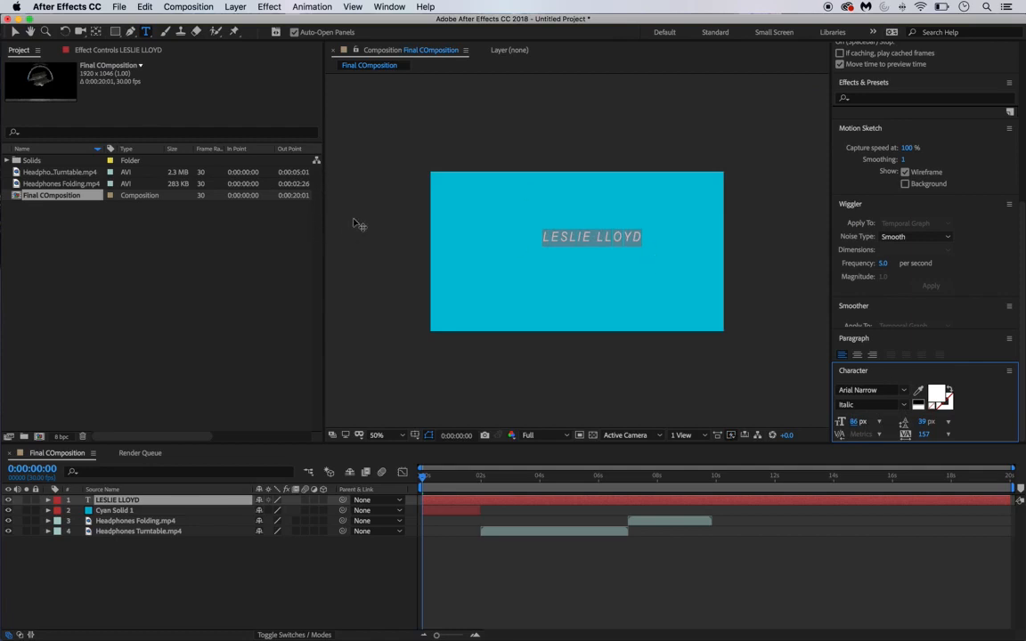
- Undo the accidental move of the cyan solid and lock Cyan Solid 1
left_click(15, 33)
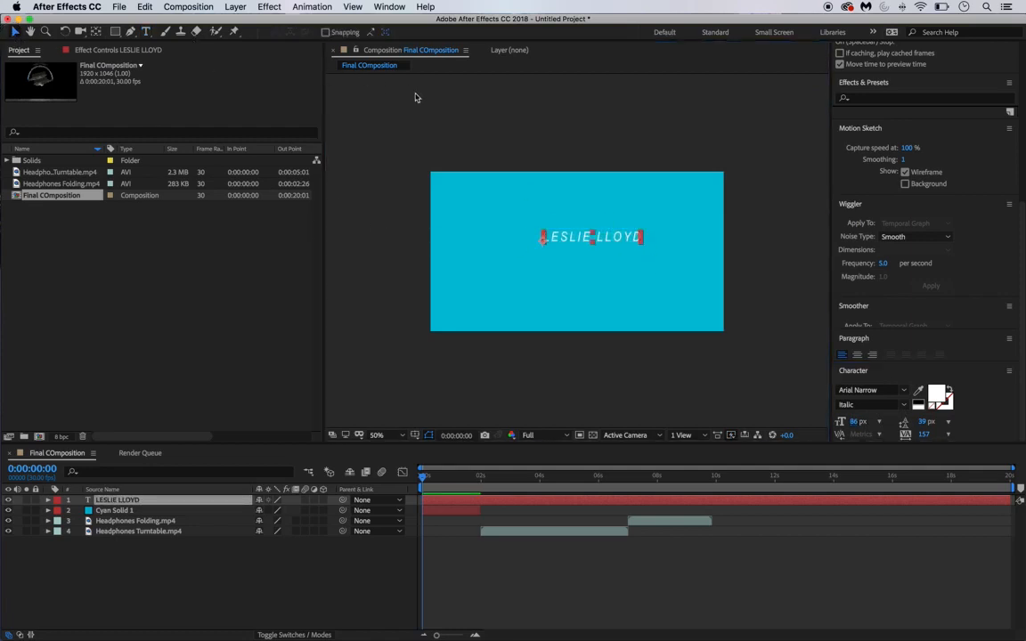
mouse_move(610, 246)
left_mouse_down()
mouse_move(599, 247)
mouse_move(611, 247)
left_mouse_up()
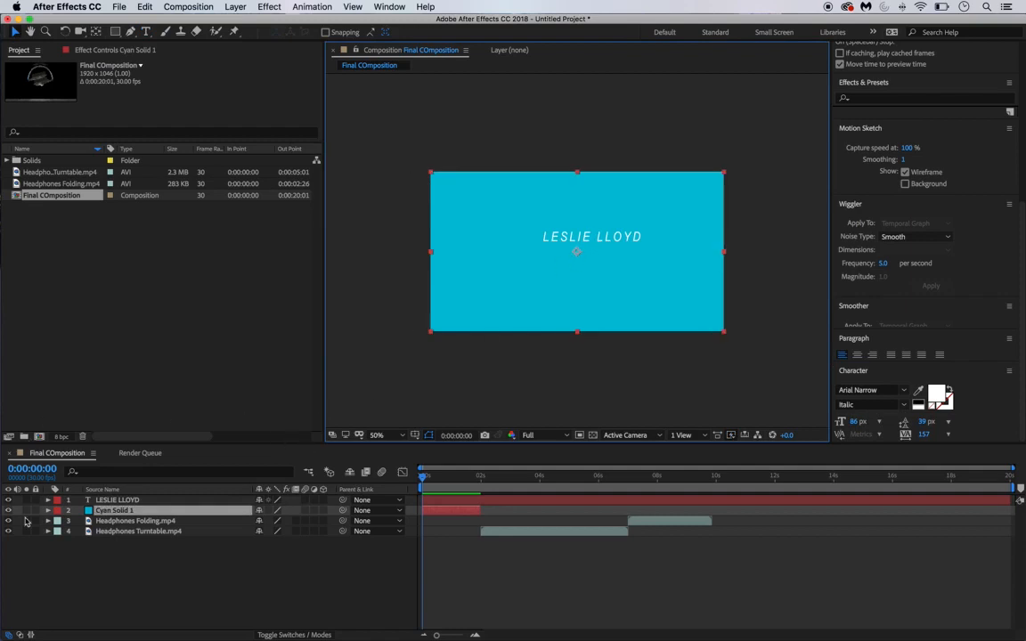
left_click_drag(643, 231, 622, 220)
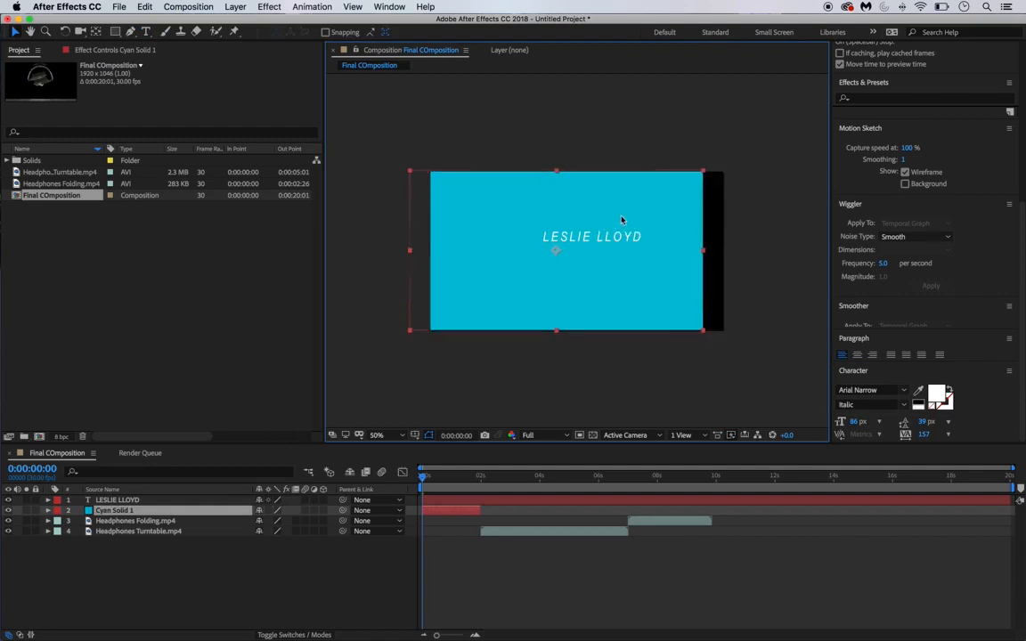
key("super+z")
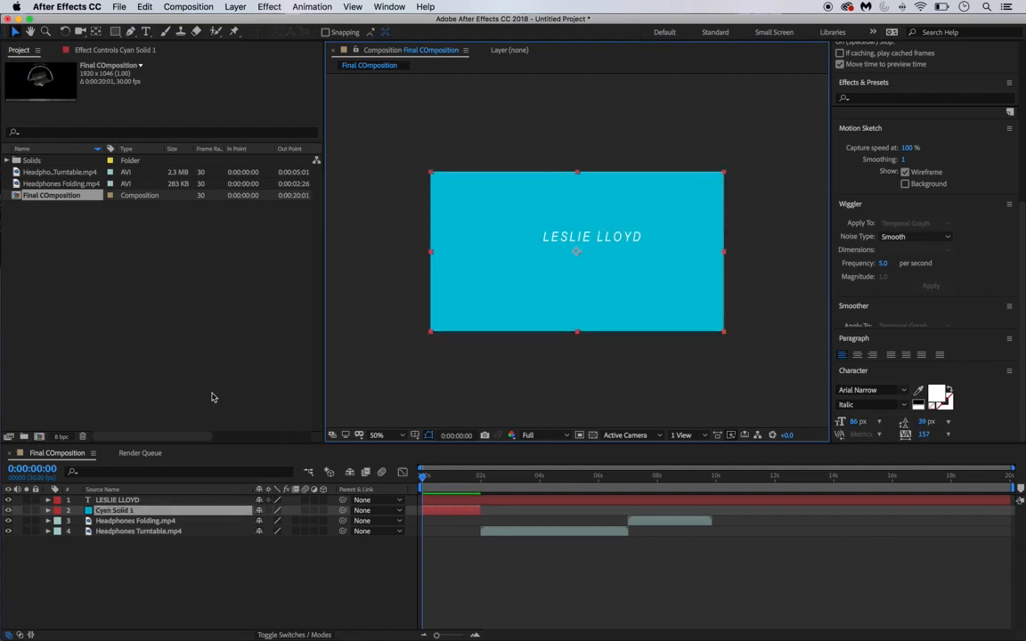
left_click(36, 510)
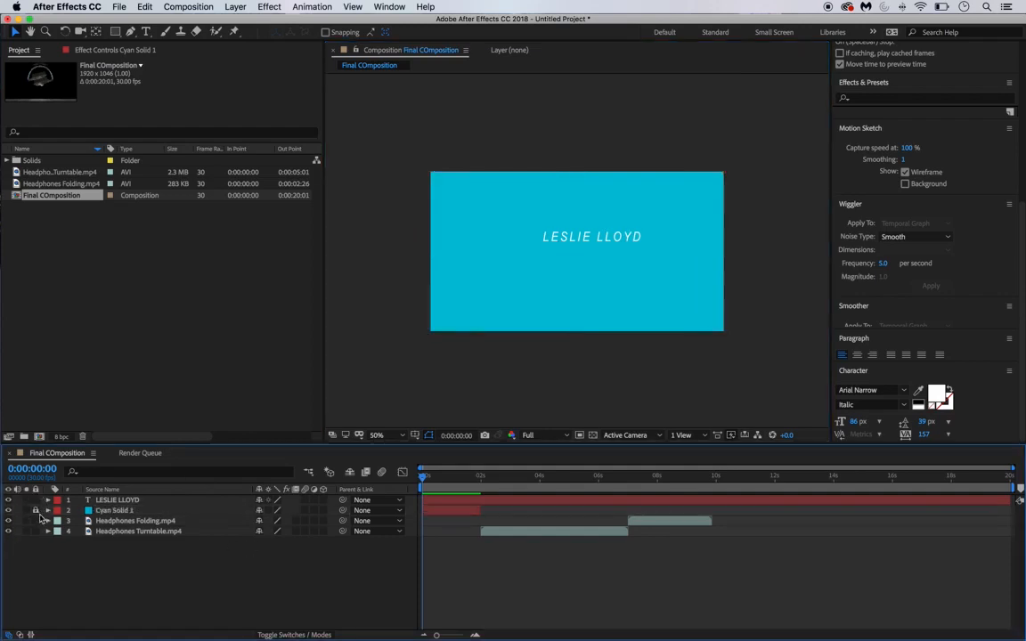
- Nudge the name title slightly left and down, then deselect it
left_click(125, 500)
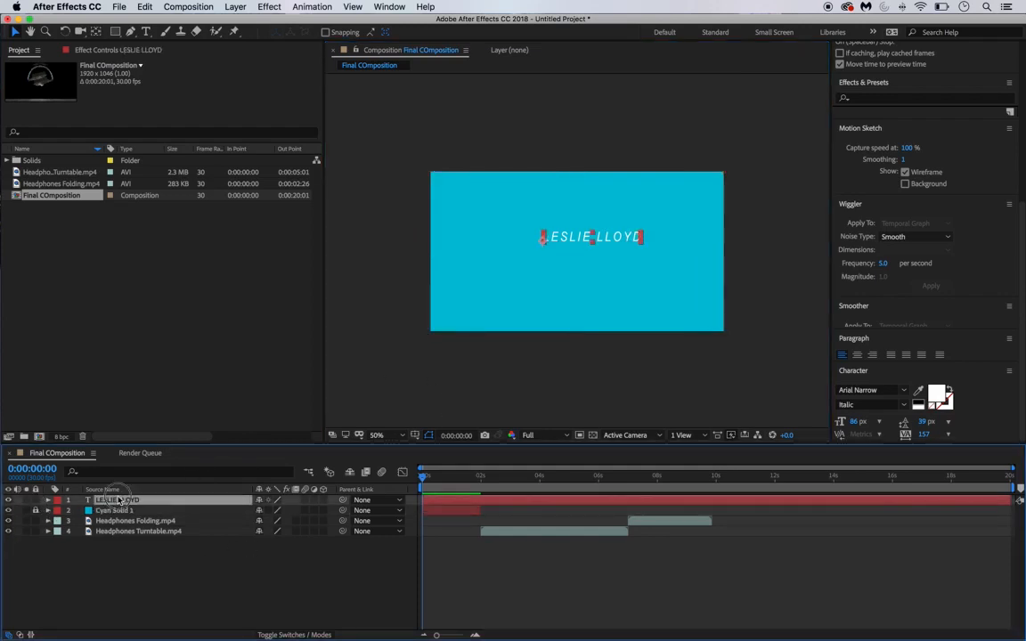
mouse_move(628, 238)
left_mouse_down()
mouse_move(616, 236)
mouse_move(618, 247)
left_mouse_up()
left_click(156, 584)
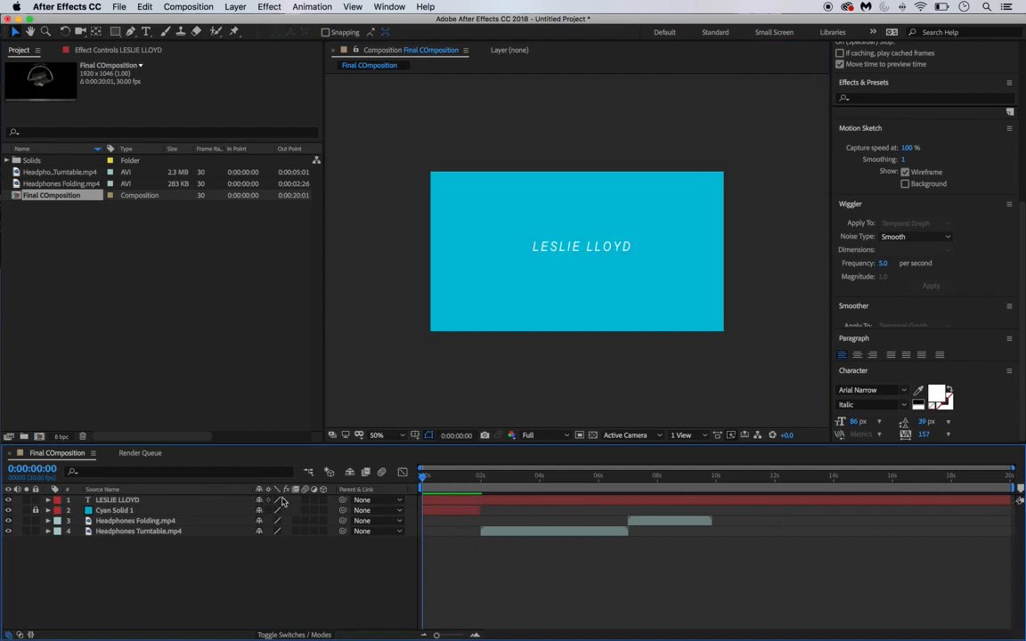
- Trim the name title to end at 2 seconds with the solid, then duplicate it with Cmd+D
key("space")
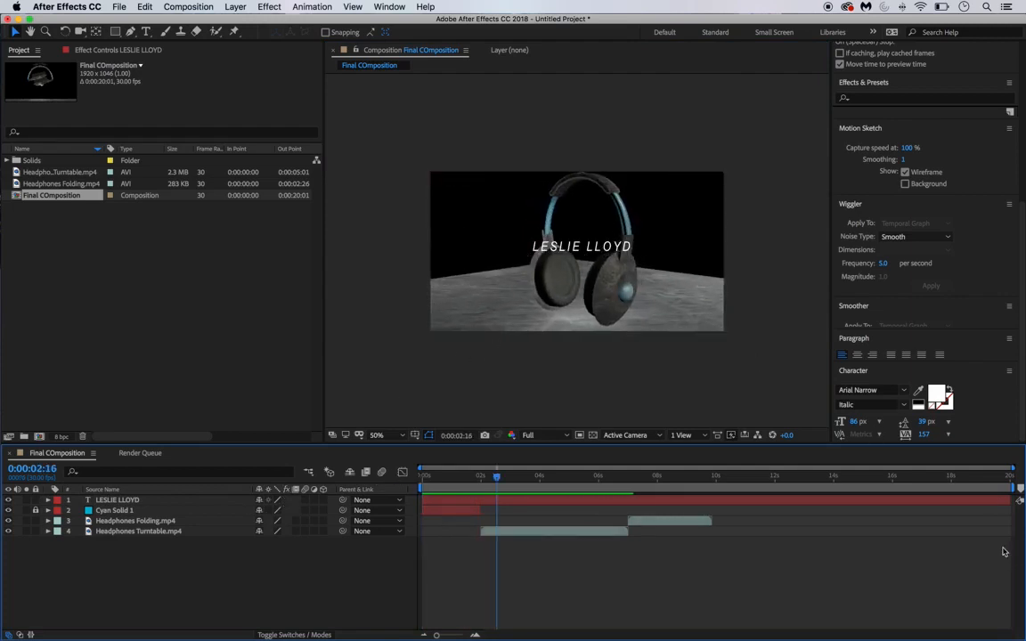
left_click_drag(1011, 500, 504, 484)
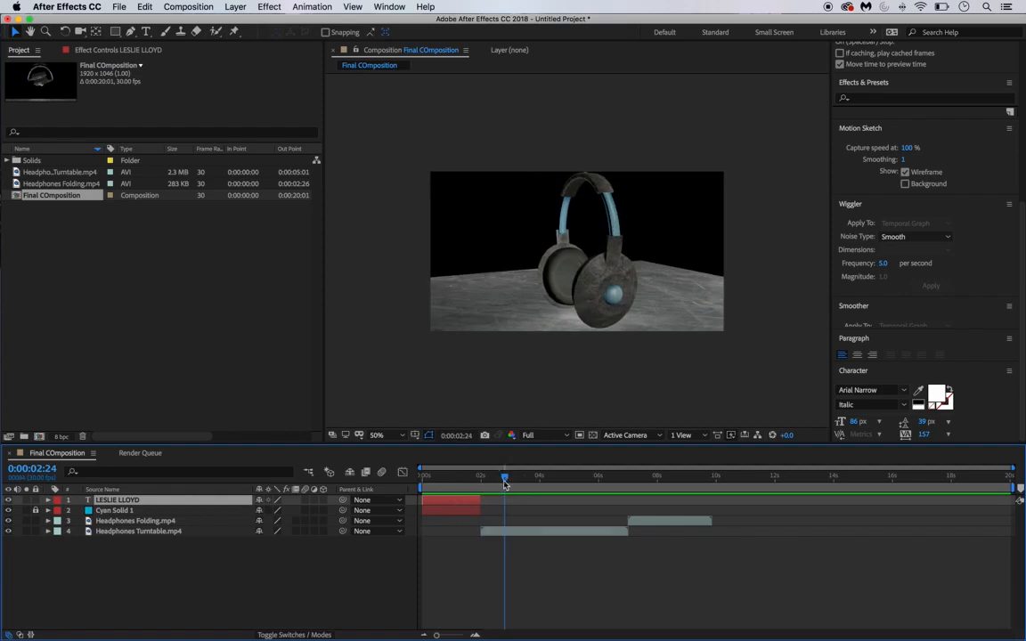
left_click(156, 577)
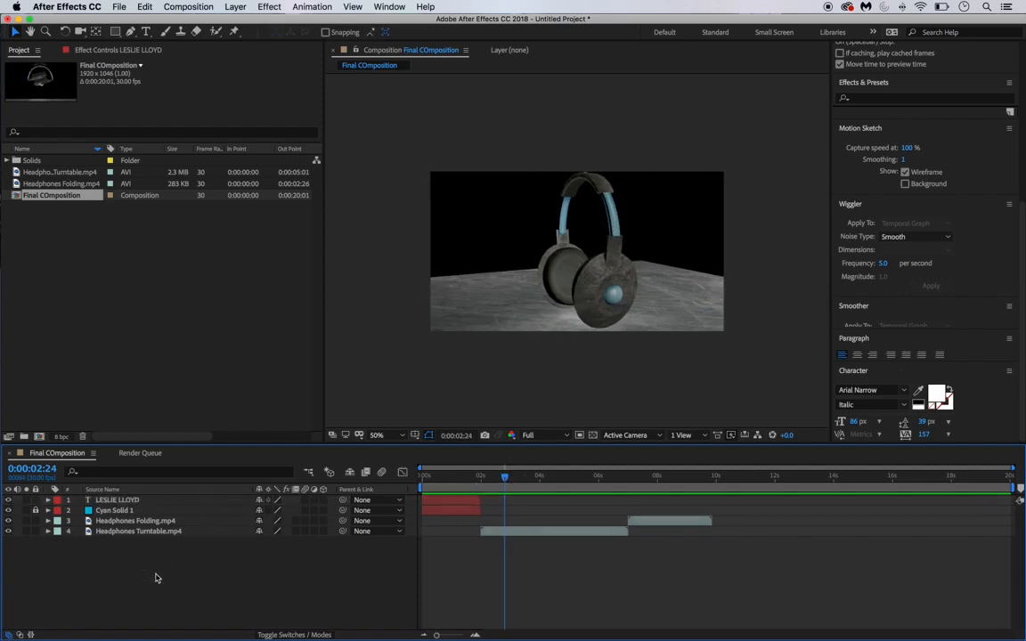
left_click(123, 503)
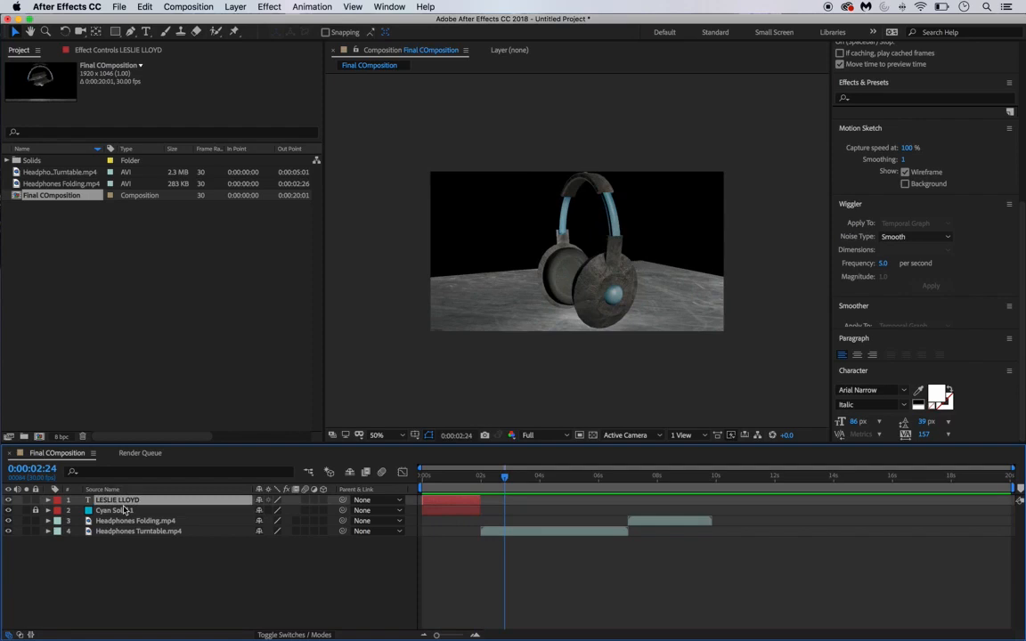
key("super+d")
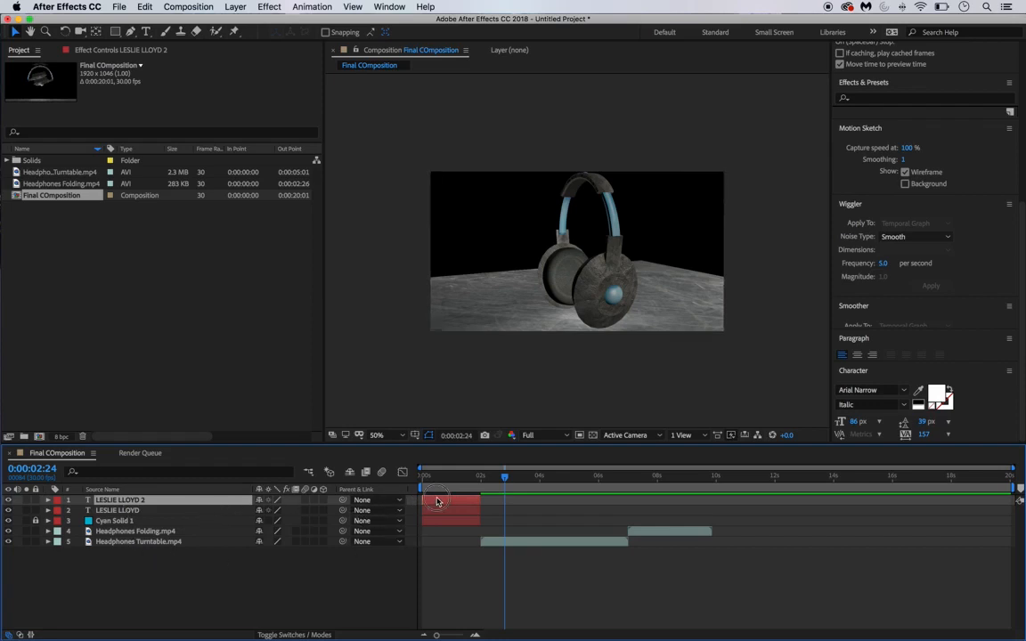
- Move the title copy over the turntable clip at upper left and retype it as 'Polygon Count: 1500 Polys'
left_click_drag(436, 501, 506, 501)
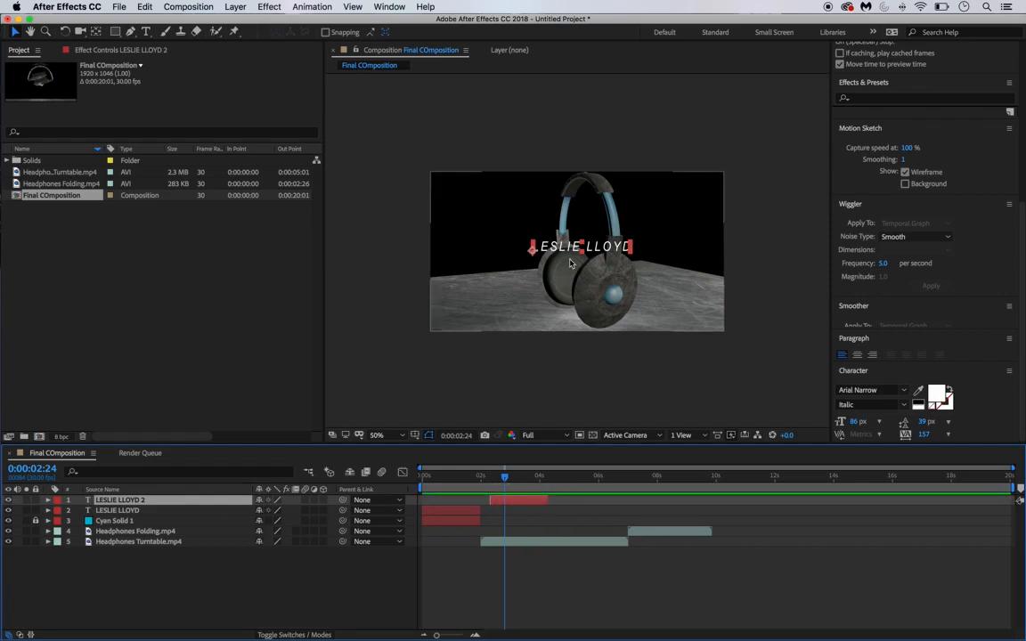
left_click_drag(611, 252, 532, 207)
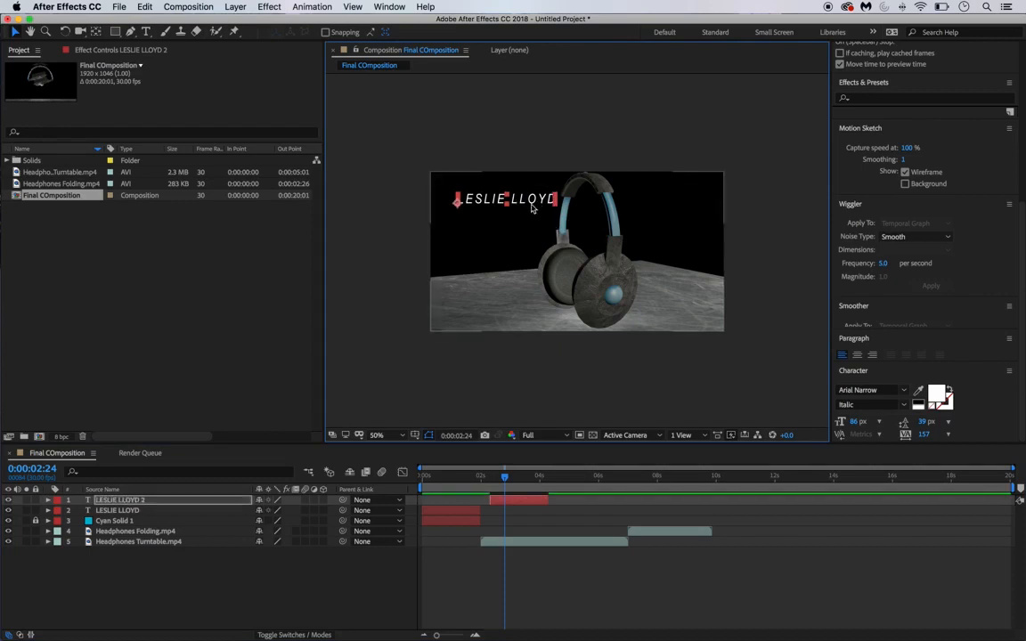
double_click(530, 201)
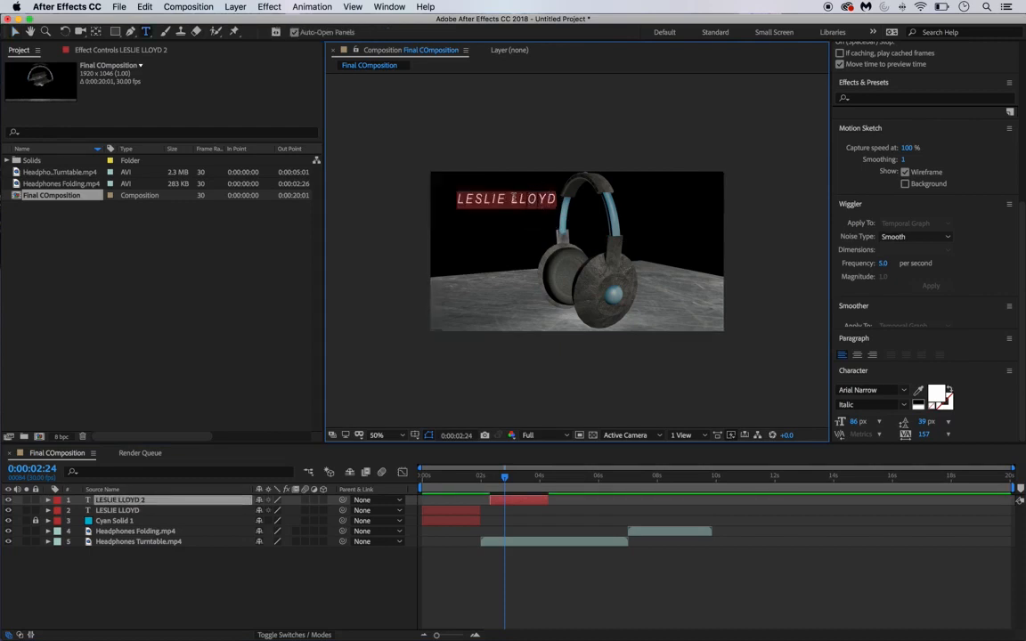
type("Pl")
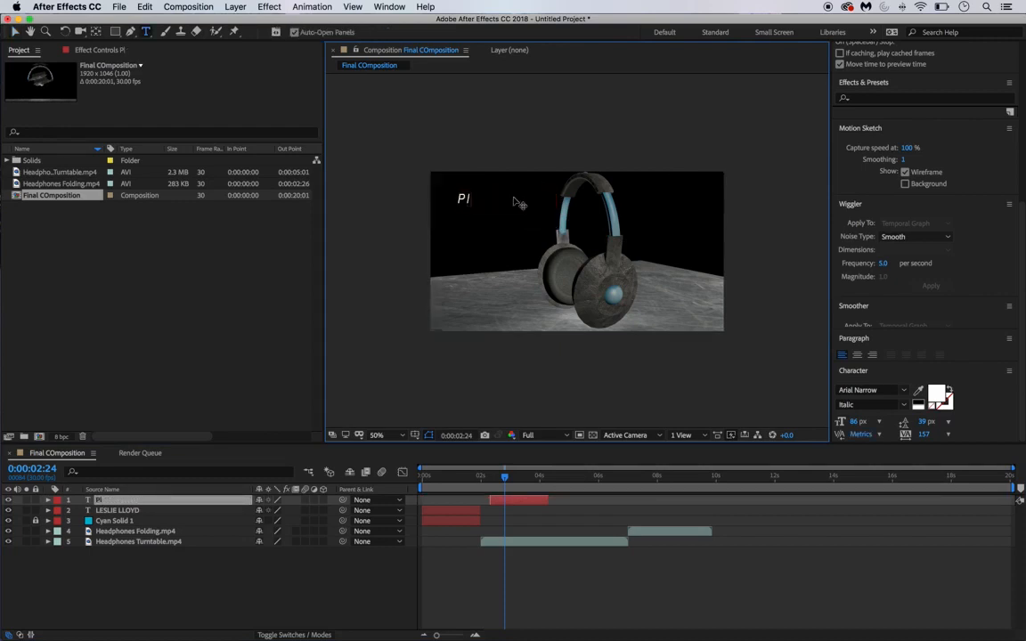
type("lygon Count:")
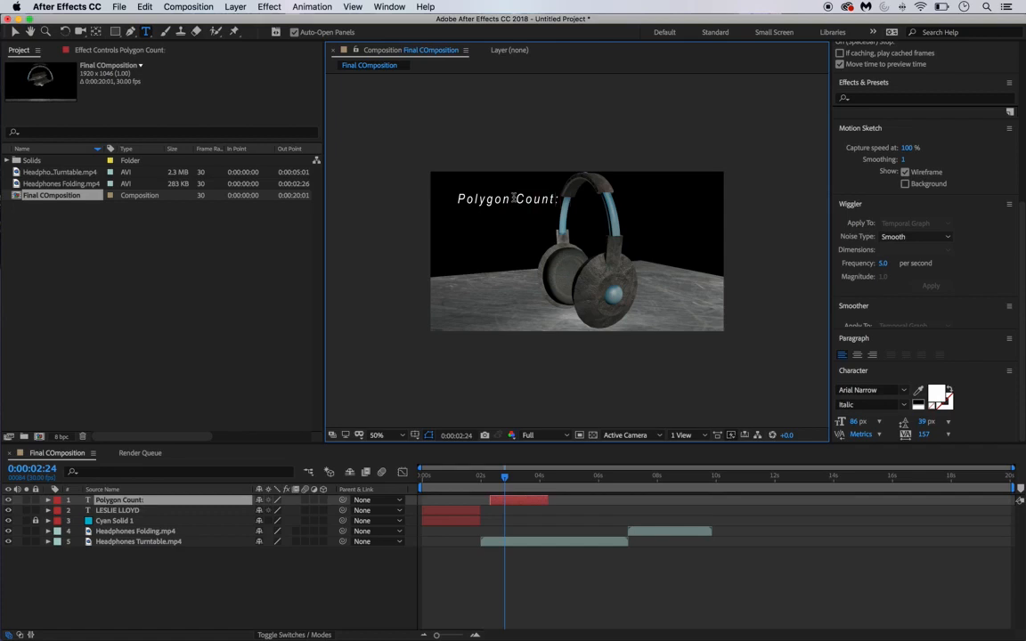
type("500 Polys")
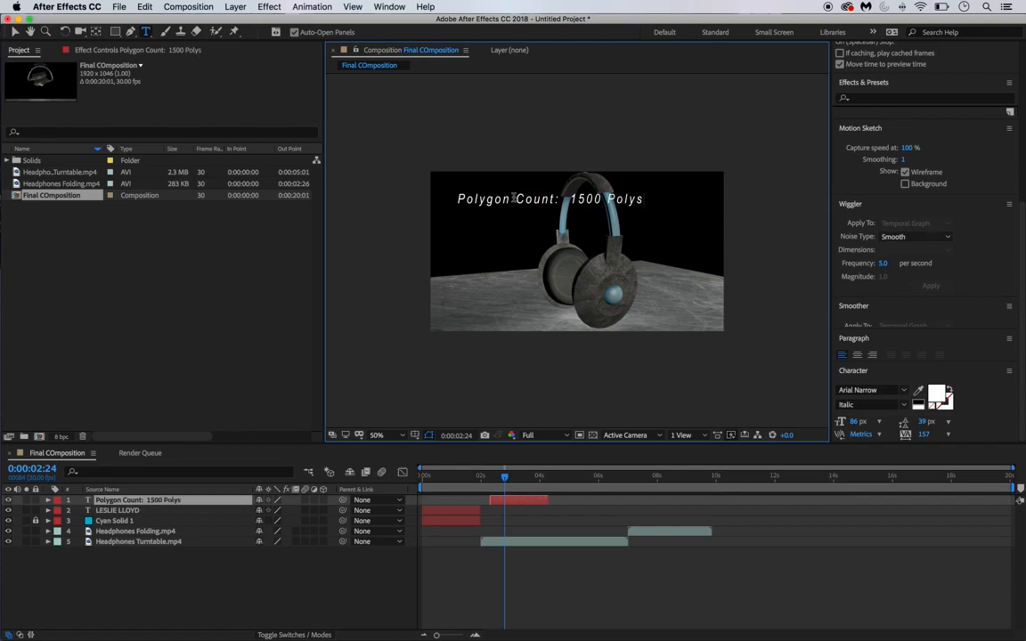
- Set the Polygon Count label's font size to 30 px (after trying 25 px), checking it at 100% then 50% zoom
left_click(235, 587)
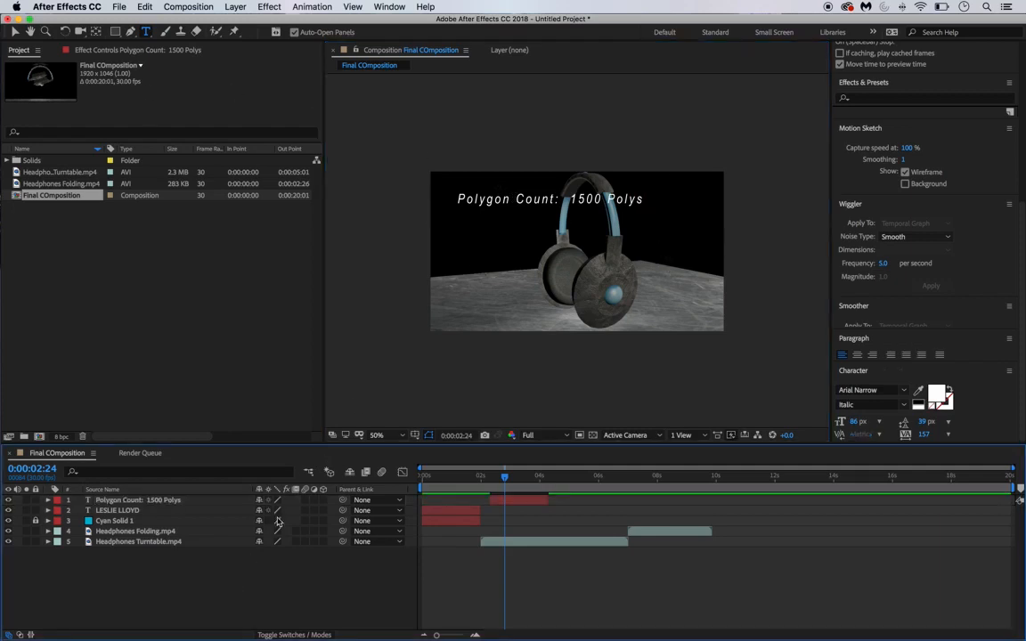
left_click(14, 32)
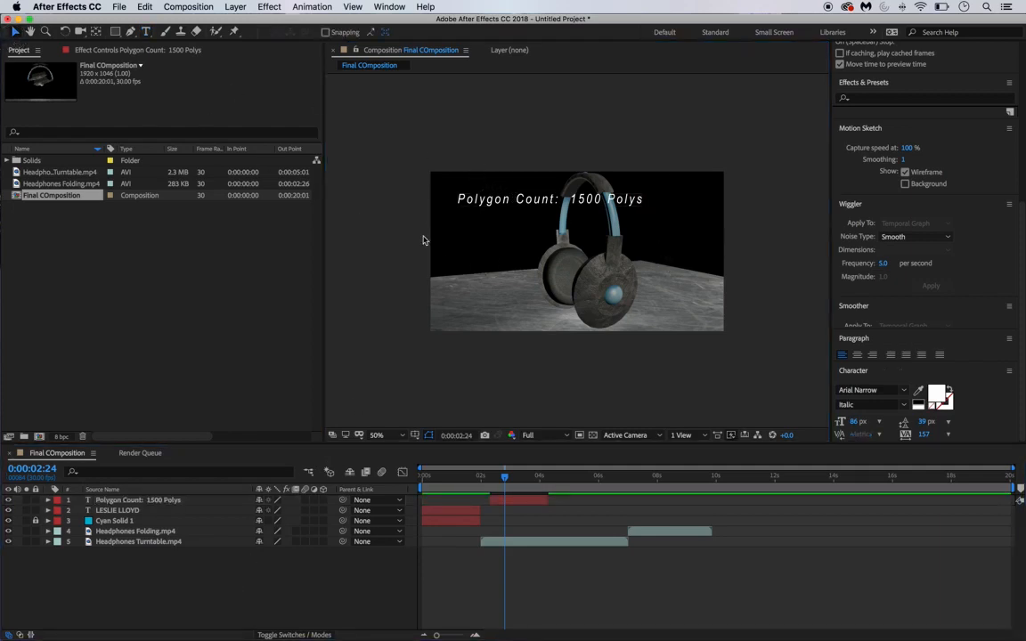
left_click(537, 211)
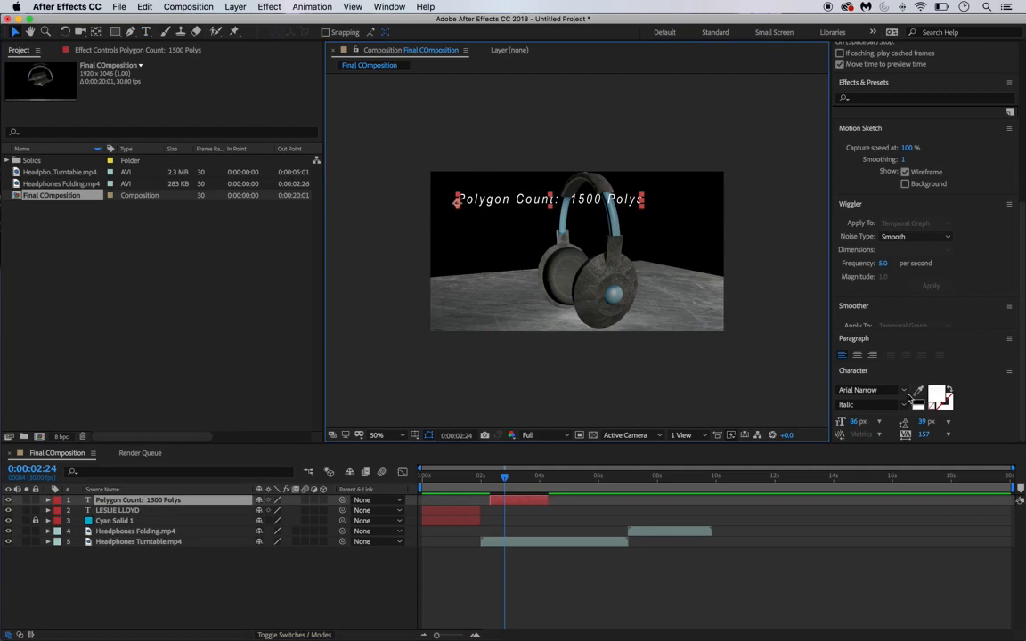
left_click(856, 422)
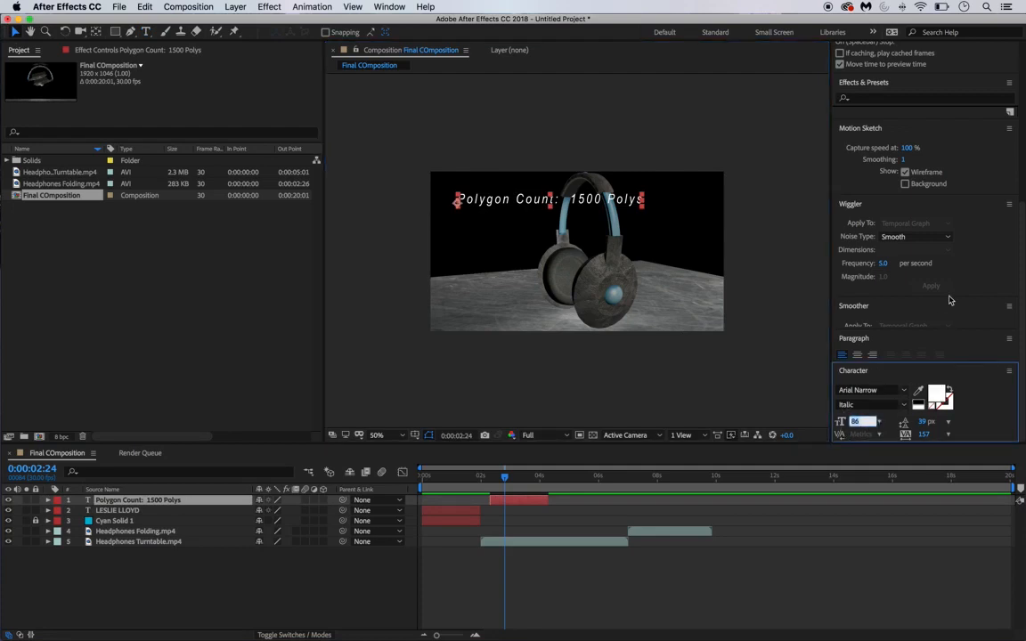
type("25")
key("Return")
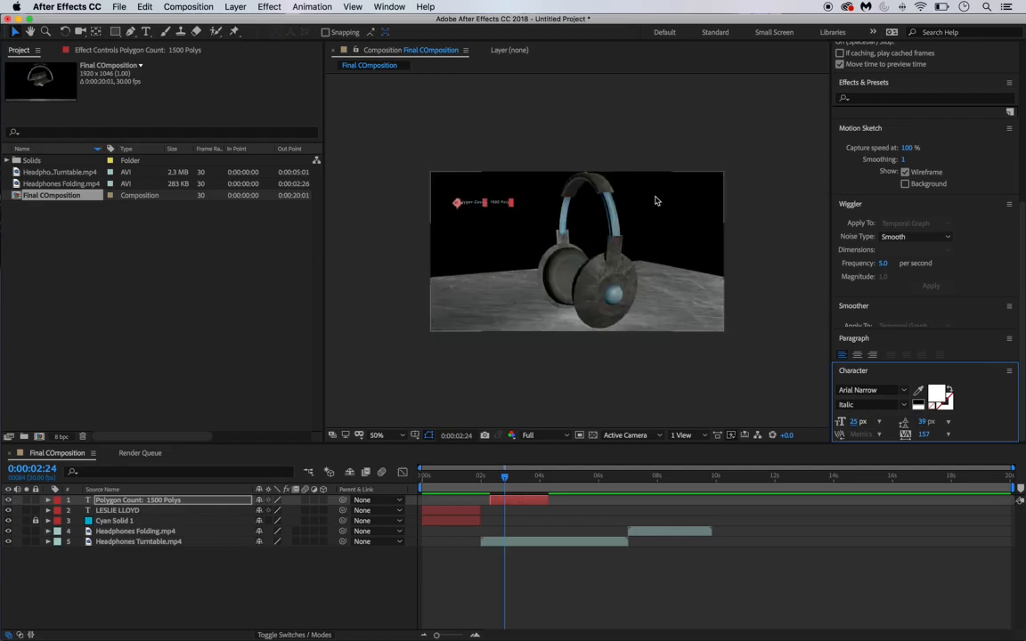
left_click(856, 422)
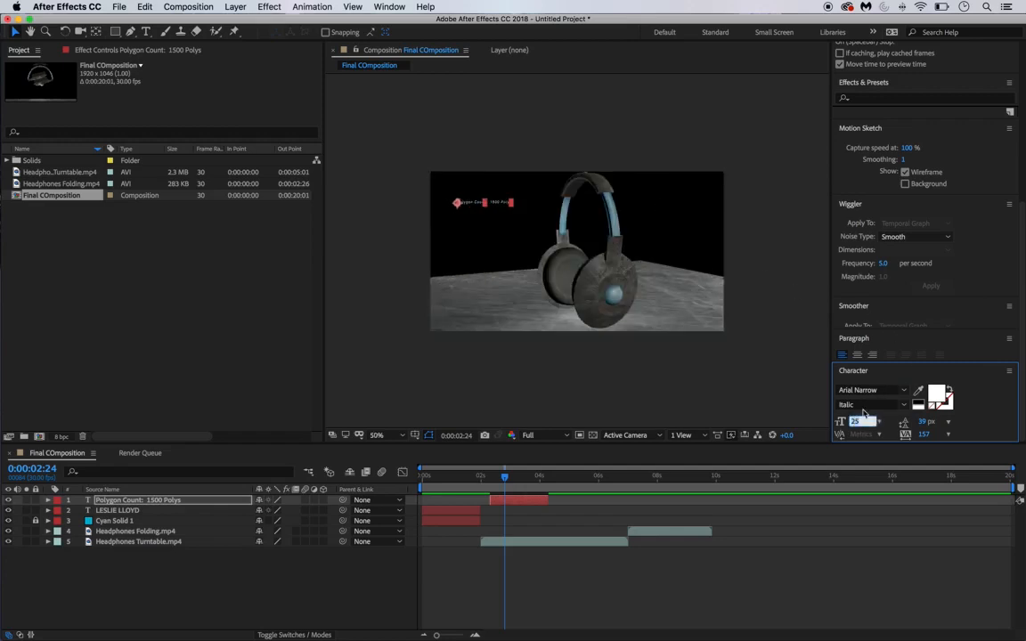
type("30")
key("Return")
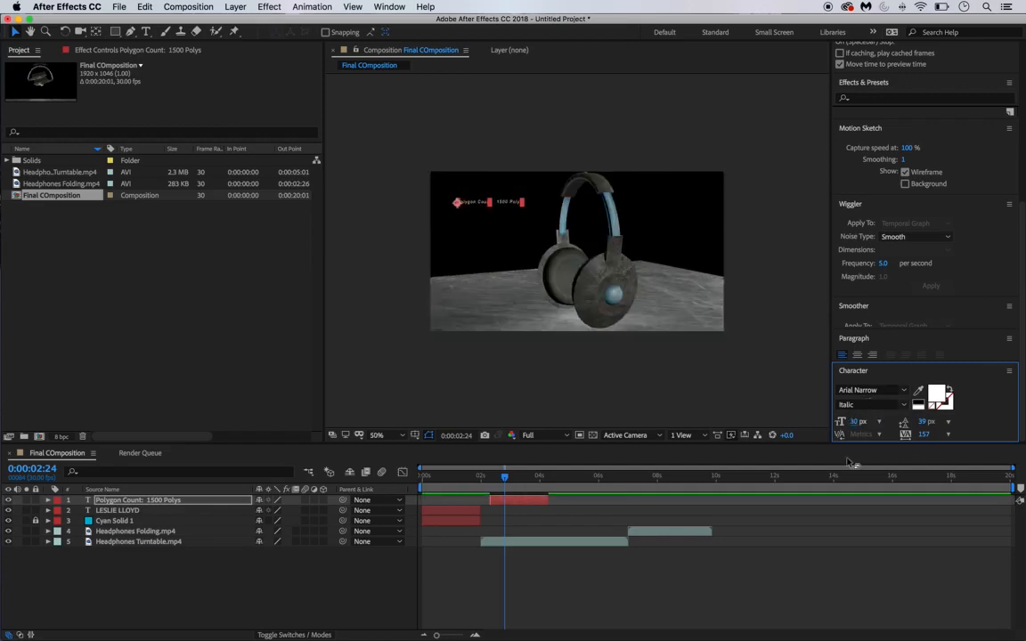
left_click(851, 464)
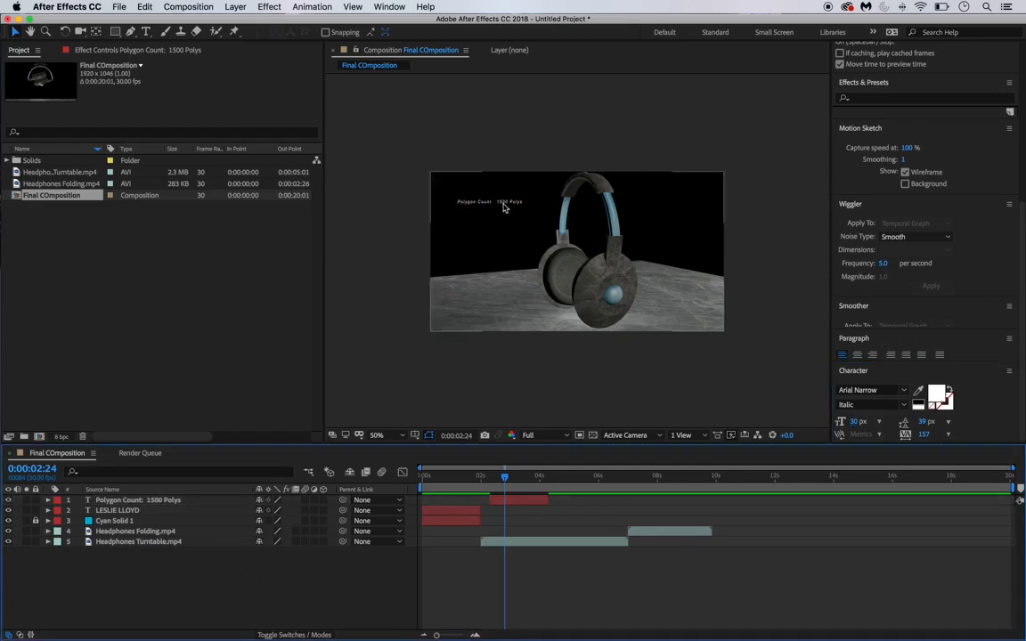
key("period")
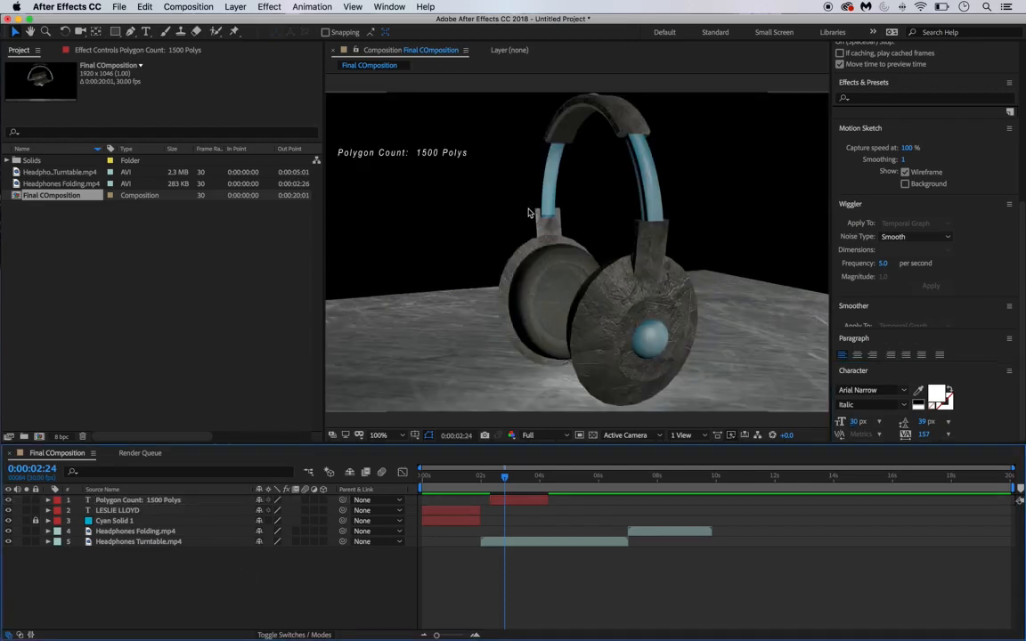
key("comma")
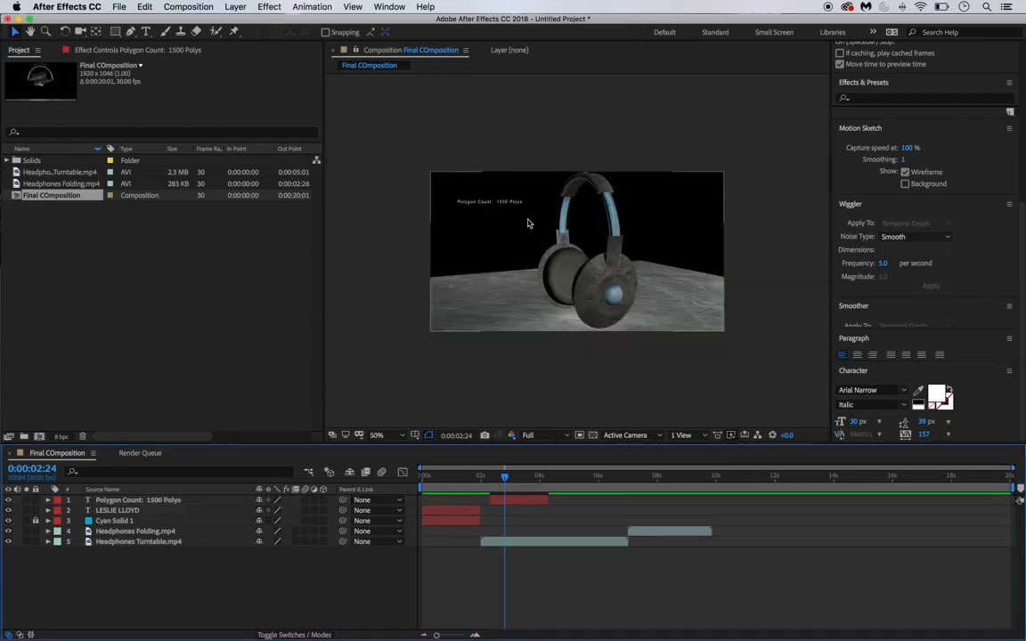
- Drag the Polygon Count layer's out point to about 10 seconds so it runs from roughly 2 s
left_click_drag(504, 479, 623, 501)
left_click(509, 501)
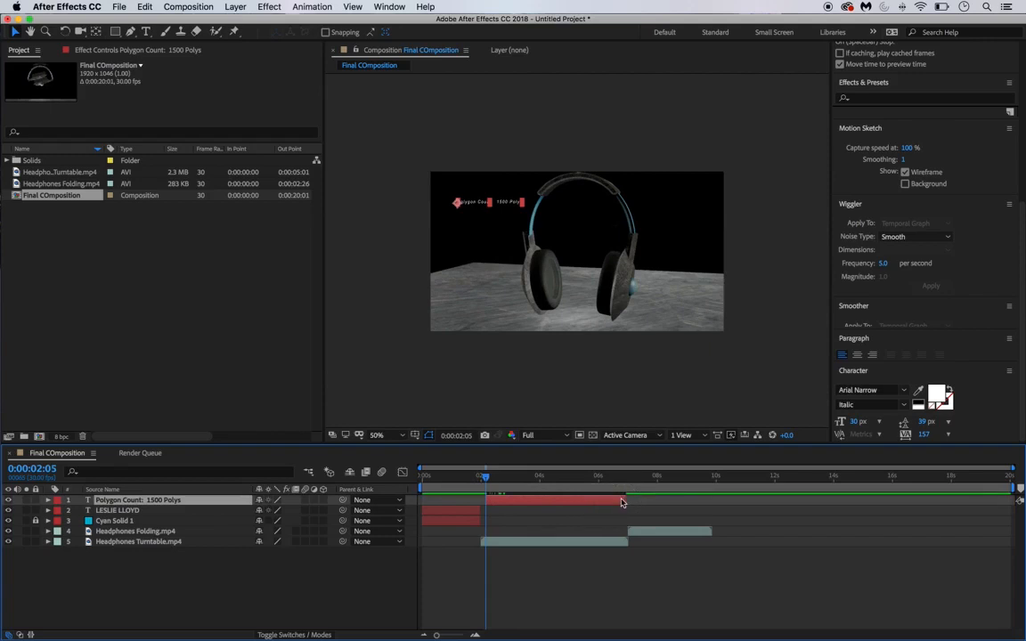
left_click_drag(483, 485, 710, 509)
left_click_drag(595, 475, 711, 491)
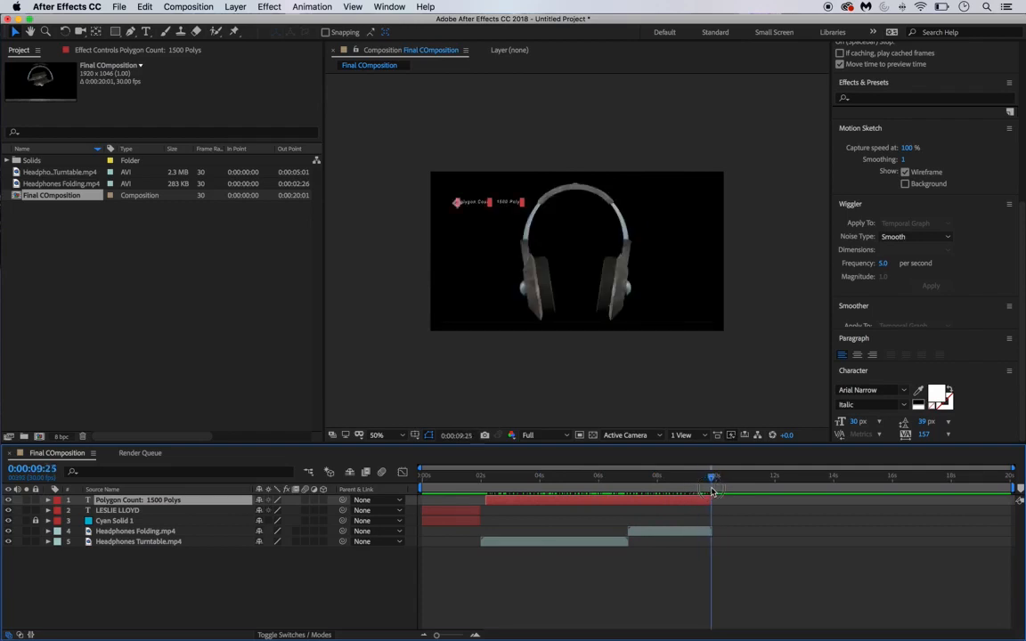
left_click(97, 298)
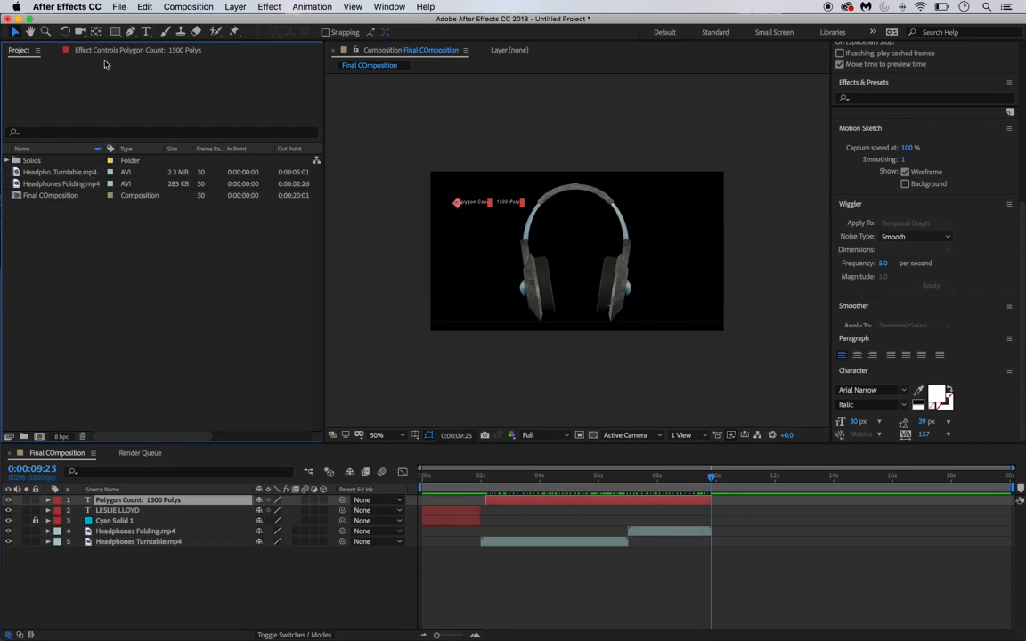
- Hide After Effects and open the 7-3 Turn Table Renders folder in a wider, centred window
left_click(70, 7)
left_click(83, 83)
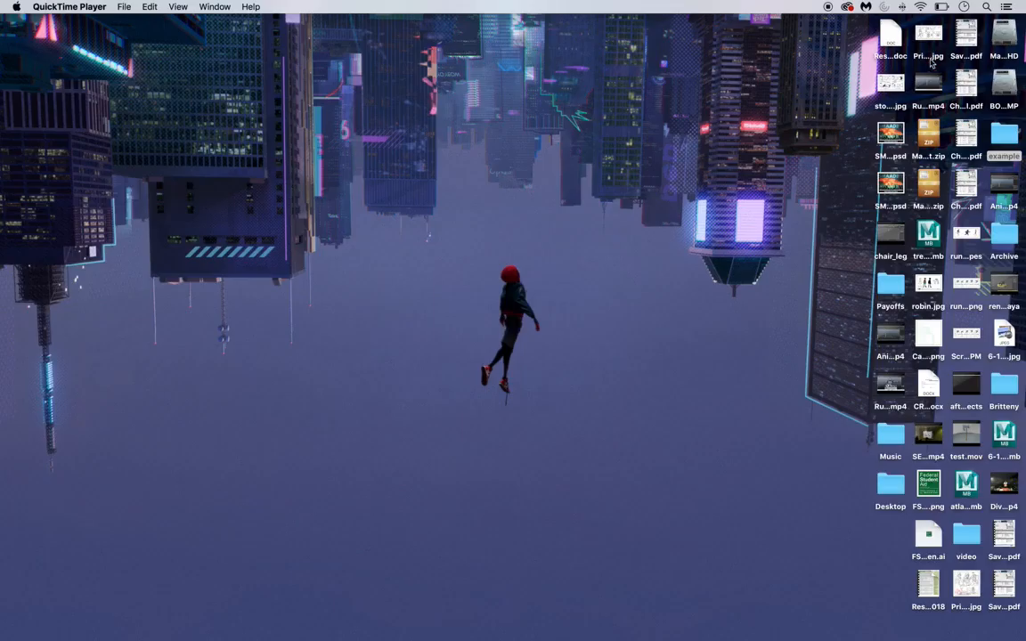
double_click(1016, 152)
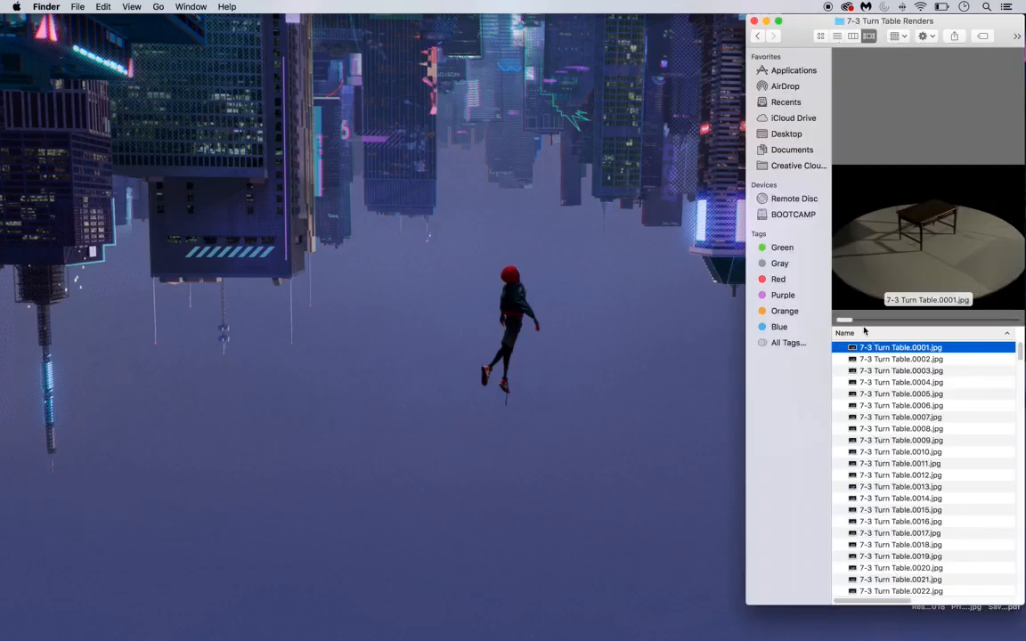
left_click_drag(794, 16, 397, 7)
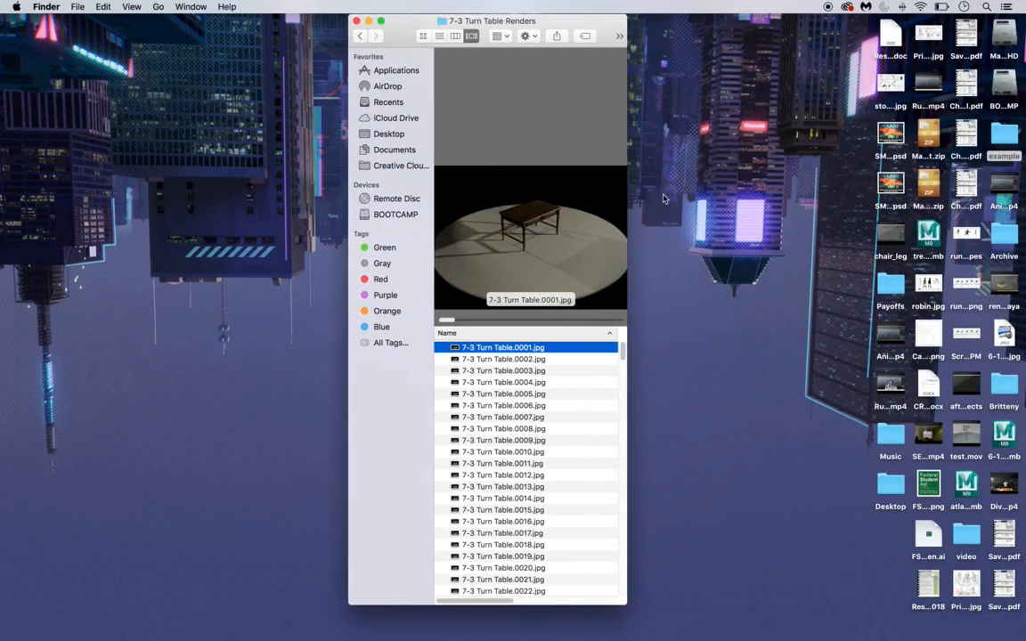
left_click_drag(628, 146, 895, 125)
- Step through the turntable frames, previewing frame 0057 and later ones, then close the folder
key("Down")
key("Down")
key("Down")
key("Down")
key("Down")
key("Down")
key("Down")
key("Down")
key("Down")
key("Down")
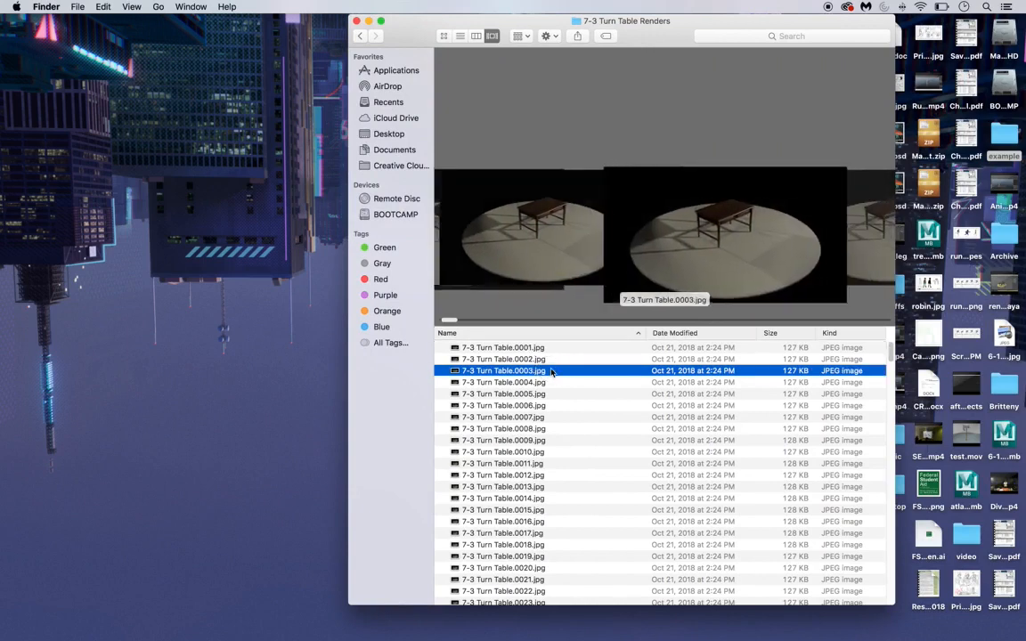
key("Down")
key("Down")
key("Down")
key("Down")
key("Down")
key("Down")
key("Down")
key("Down")
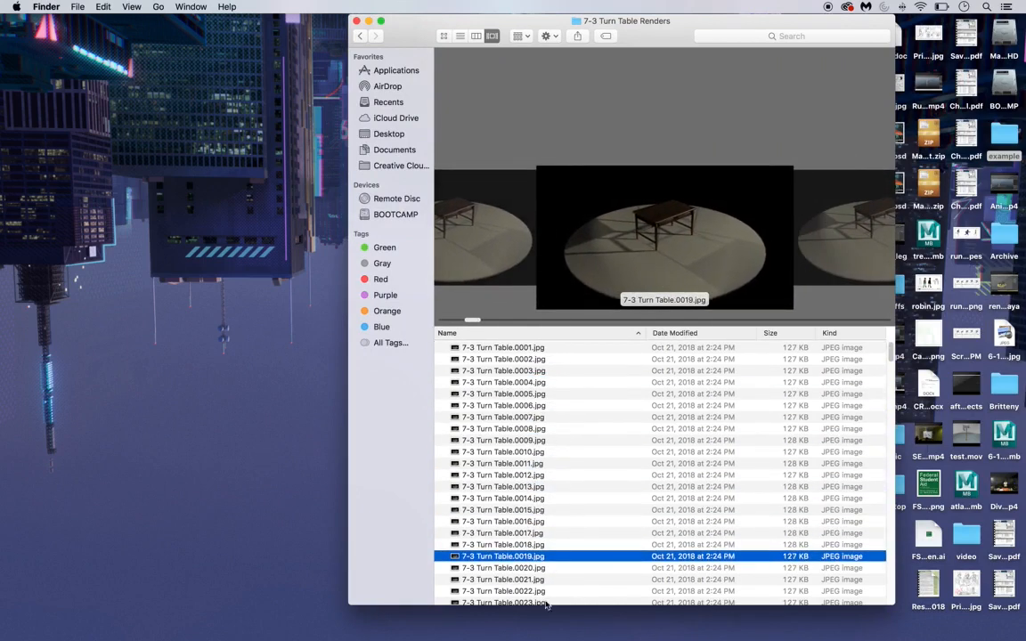
scroll(498, 545, "down", 10)
left_click(510, 540)
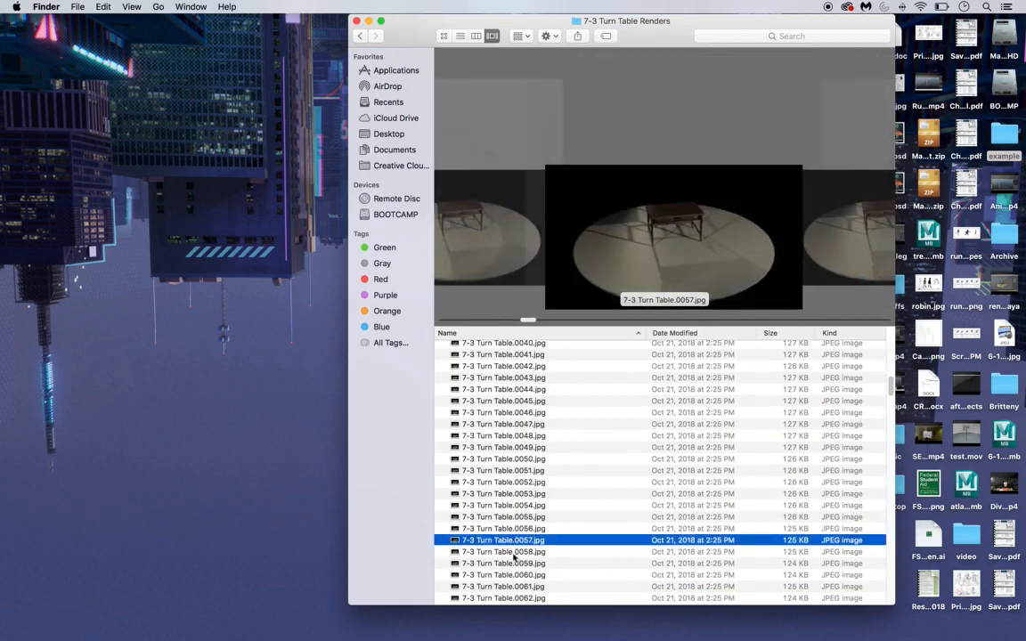
key("Down")
key("Down")
scroll(521, 543, "down", 12)
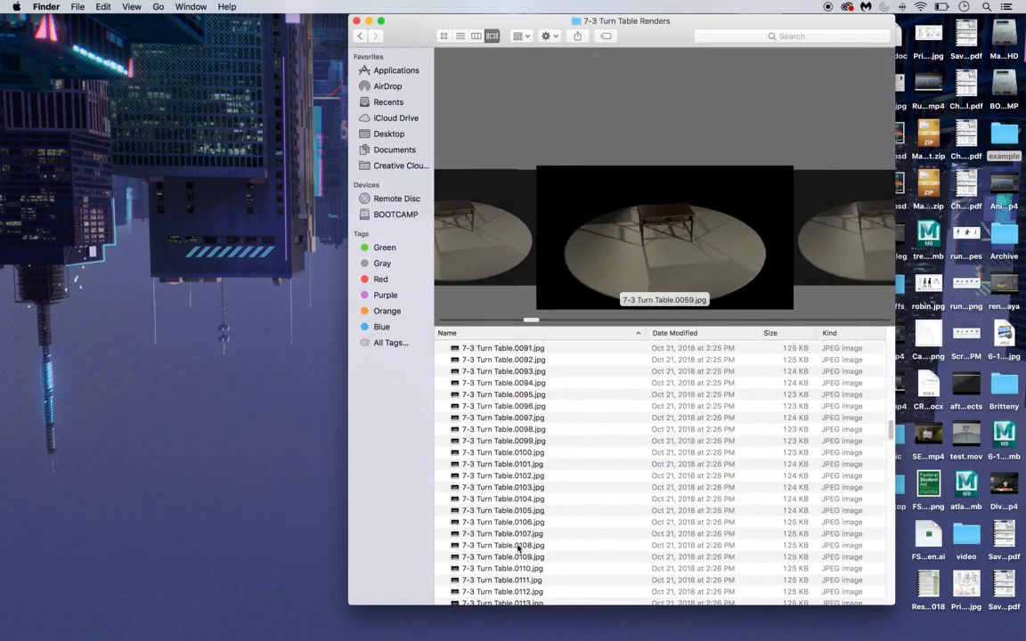
left_click(521, 545)
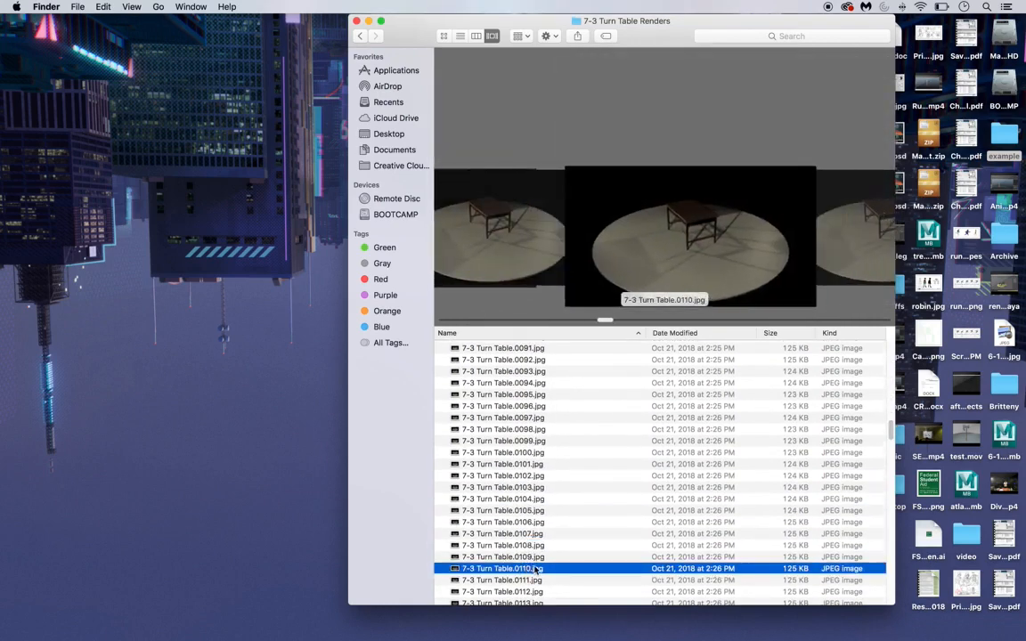
left_click(356, 20)
mouse_move(419, 629)
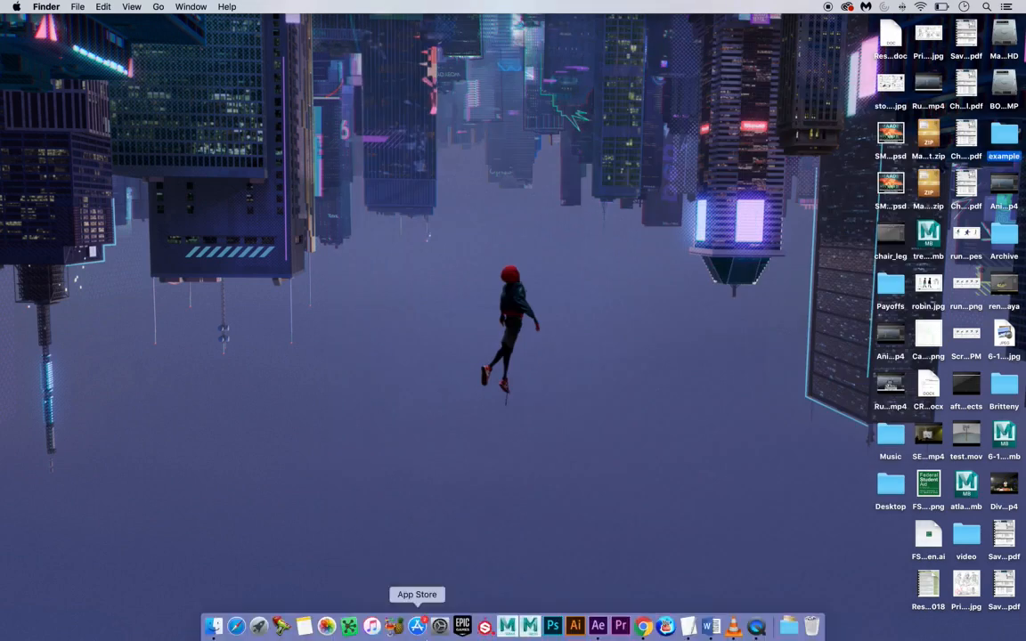
- Import 0001.jpg from 7-3 Turn Table Renders as a JPEG sequence into the After Effects project
left_click(597, 628)
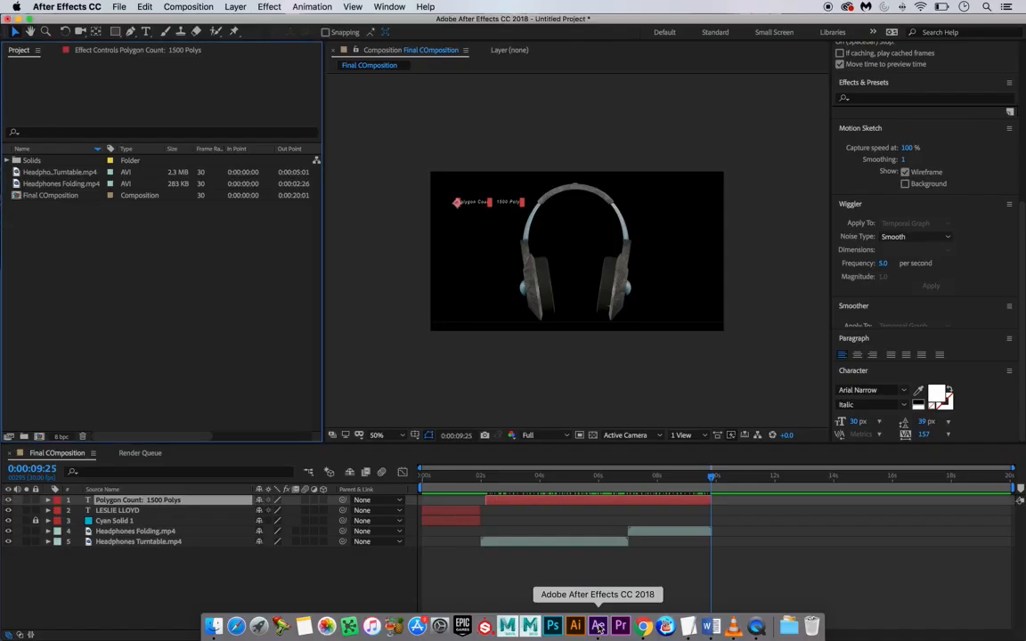
left_click(89, 299)
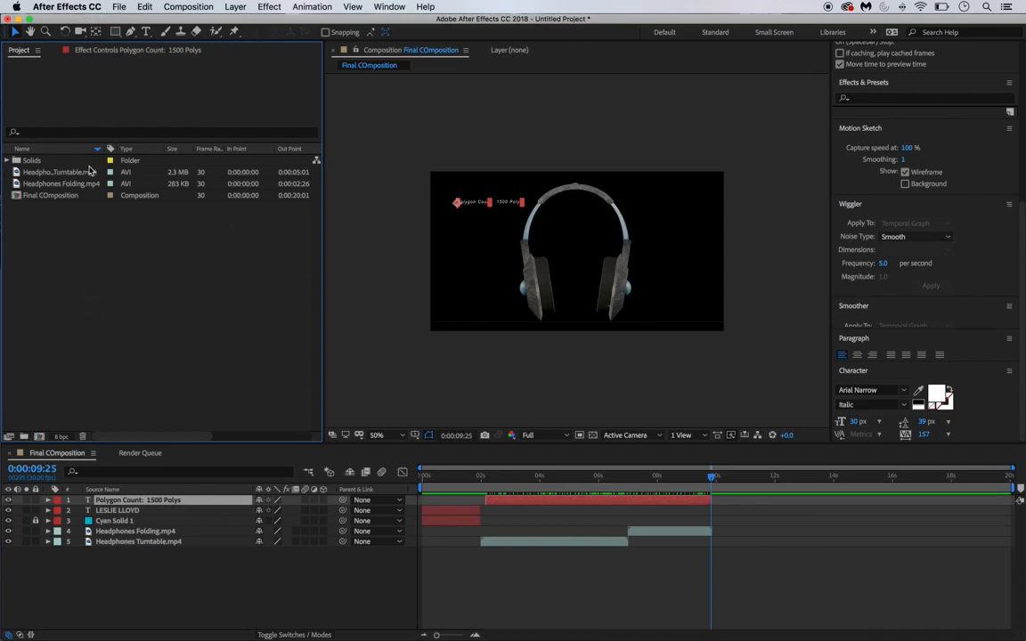
left_click(117, 7)
mouse_move(165, 164)
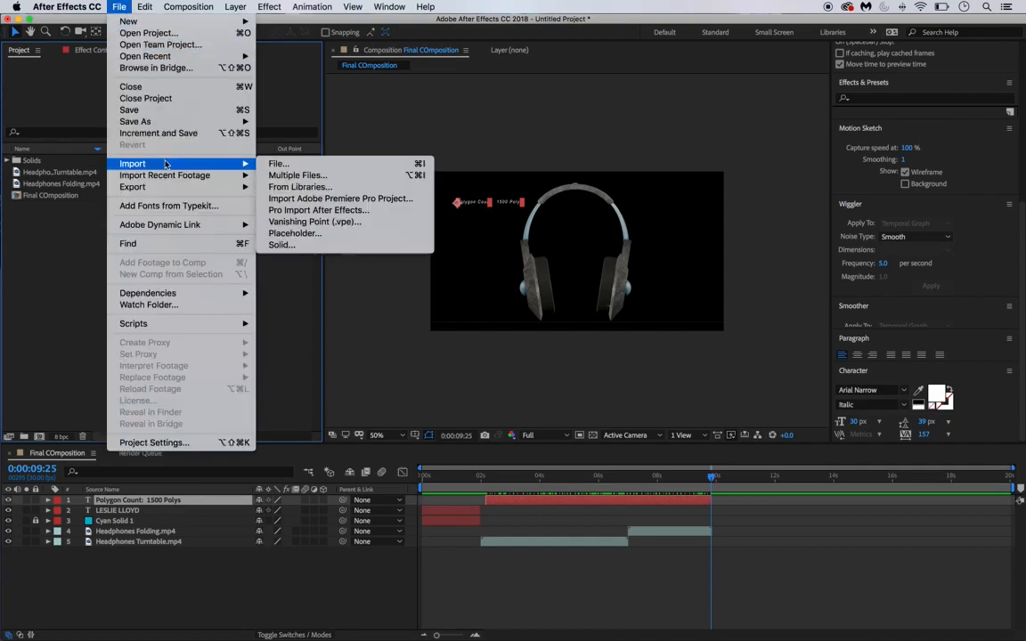
left_click(278, 164)
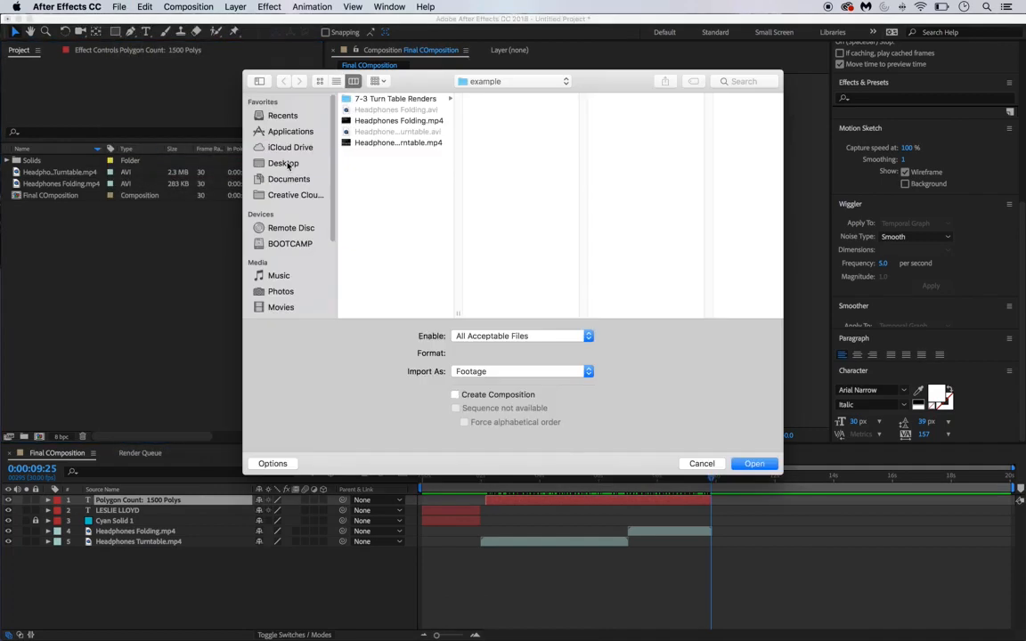
left_click(389, 99)
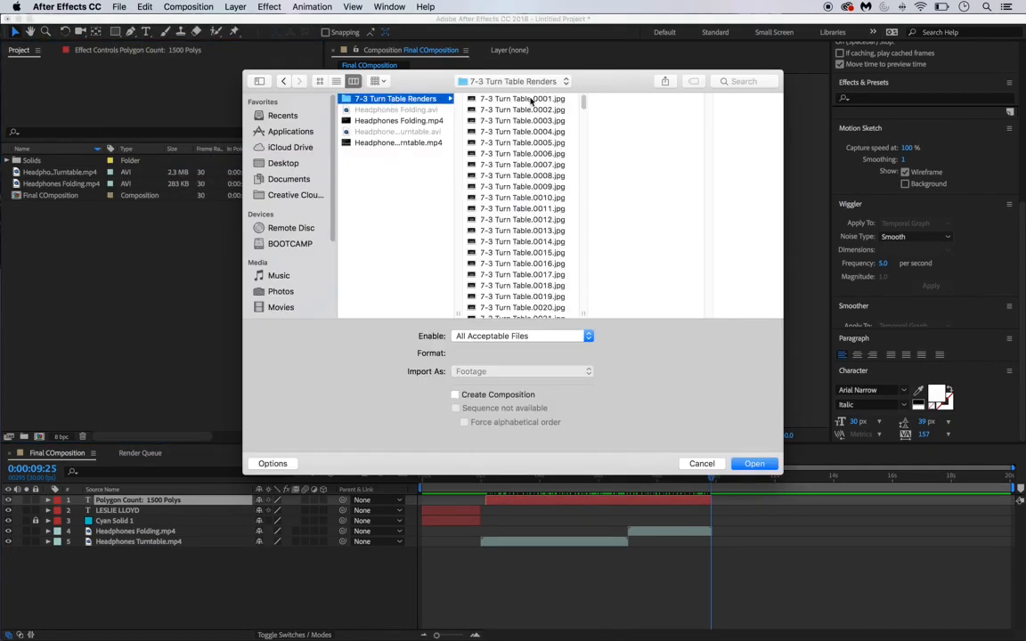
left_click(531, 100)
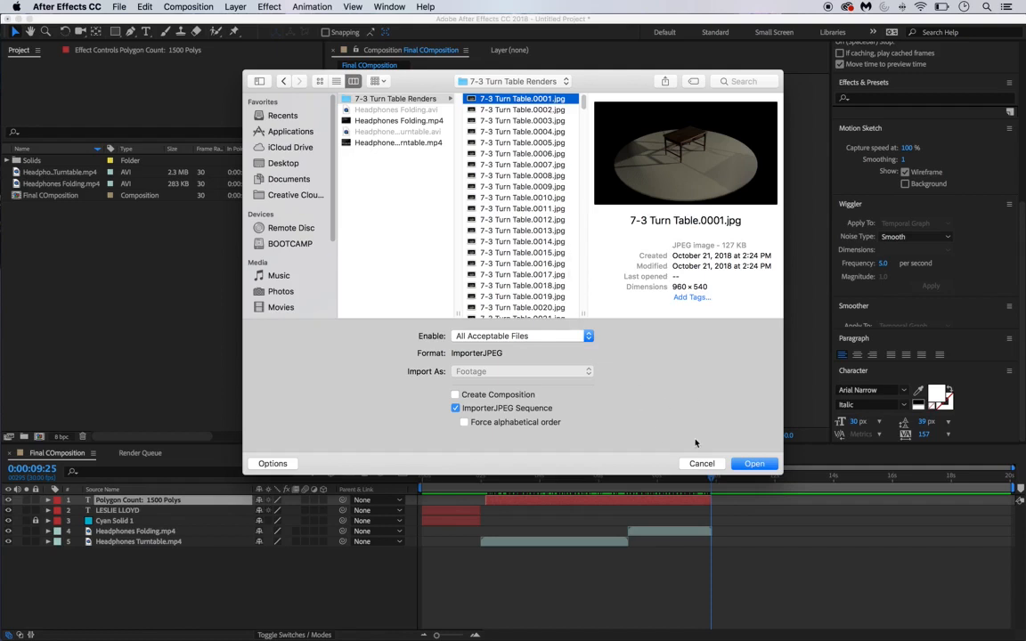
left_click(754, 464)
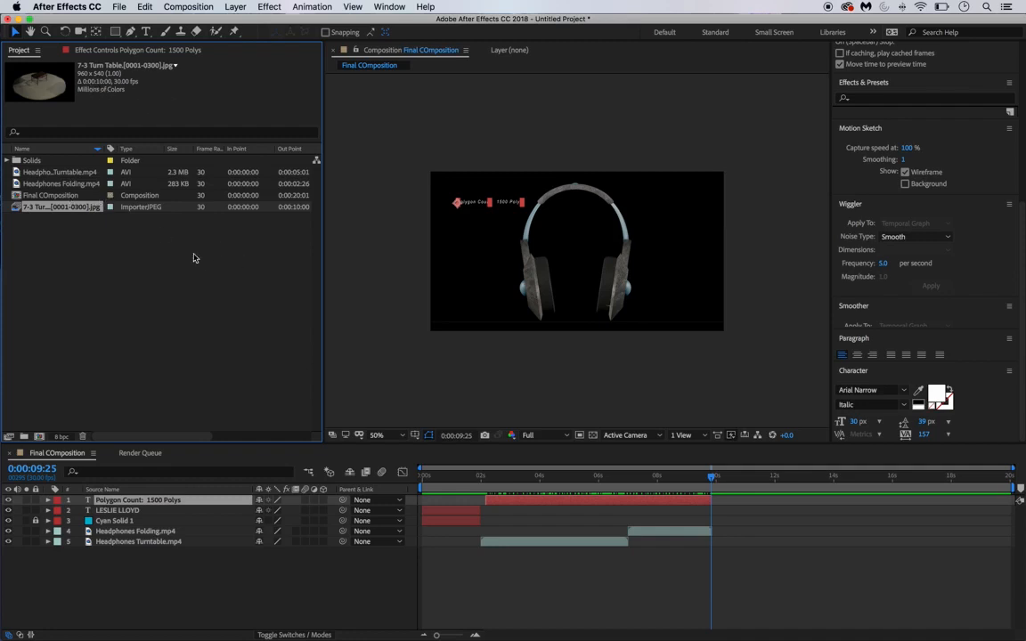
- Add the turntable sequence as layer 6 starting at 10 s after the headphone clips, then return to 0
left_click_drag(19, 212, 303, 553)
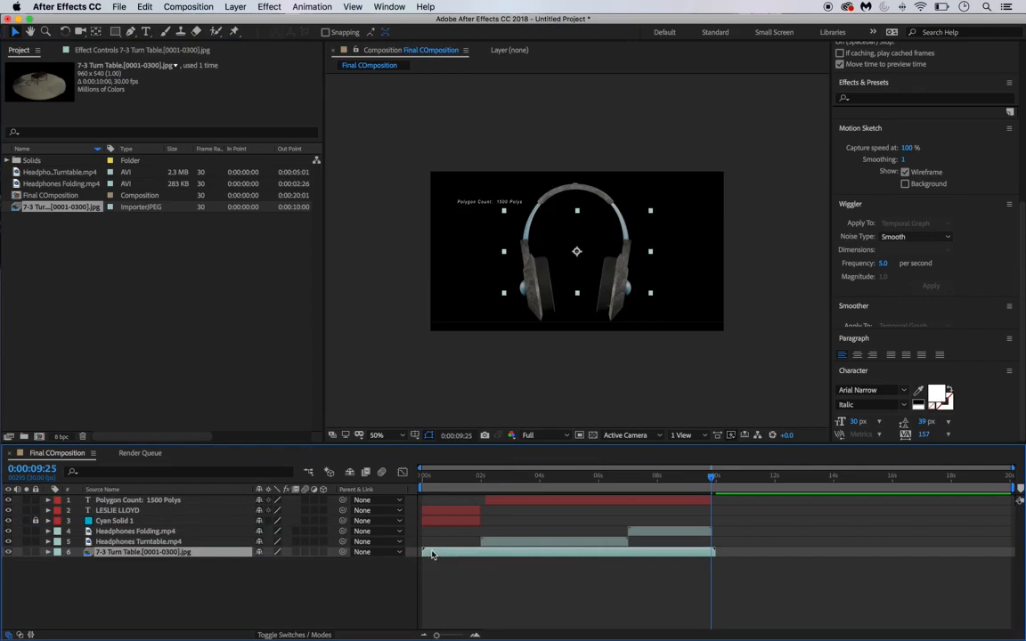
left_click_drag(432, 554, 727, 564)
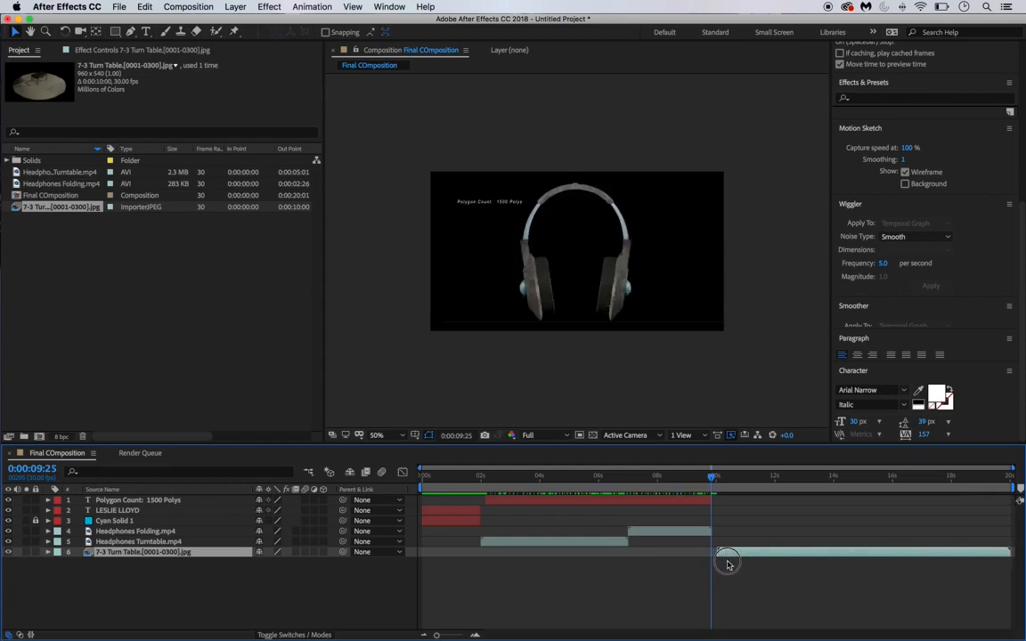
mouse_move(713, 477)
left_mouse_down()
mouse_move(750, 483)
mouse_move(712, 482)
left_mouse_up()
mouse_move(727, 554)
left_mouse_down()
mouse_move(745, 554)
mouse_move(717, 553)
left_mouse_up()
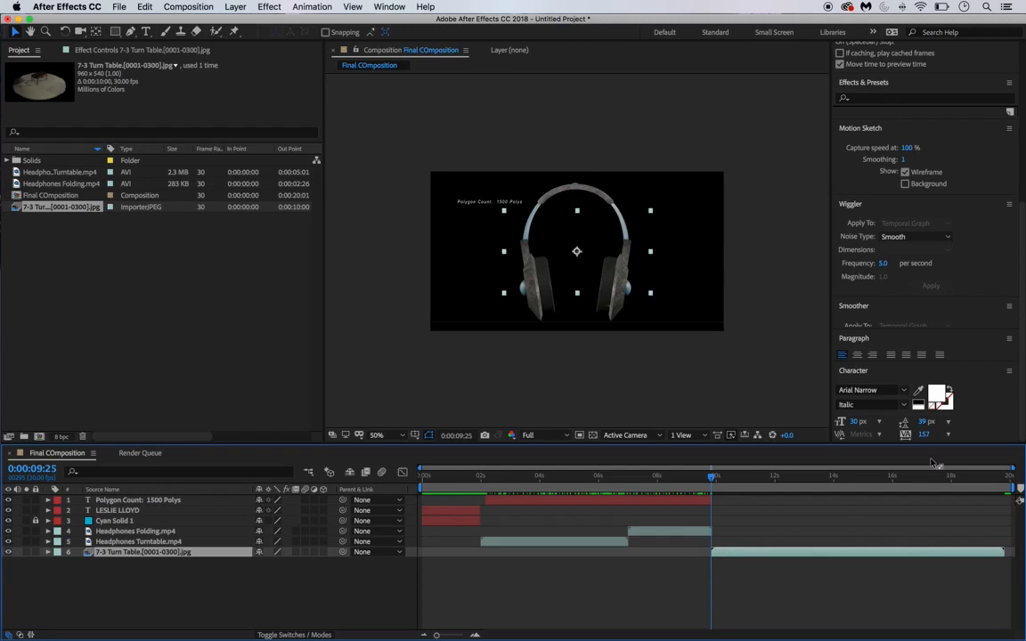
left_click(664, 479)
left_click_drag(452, 477, 382, 471)
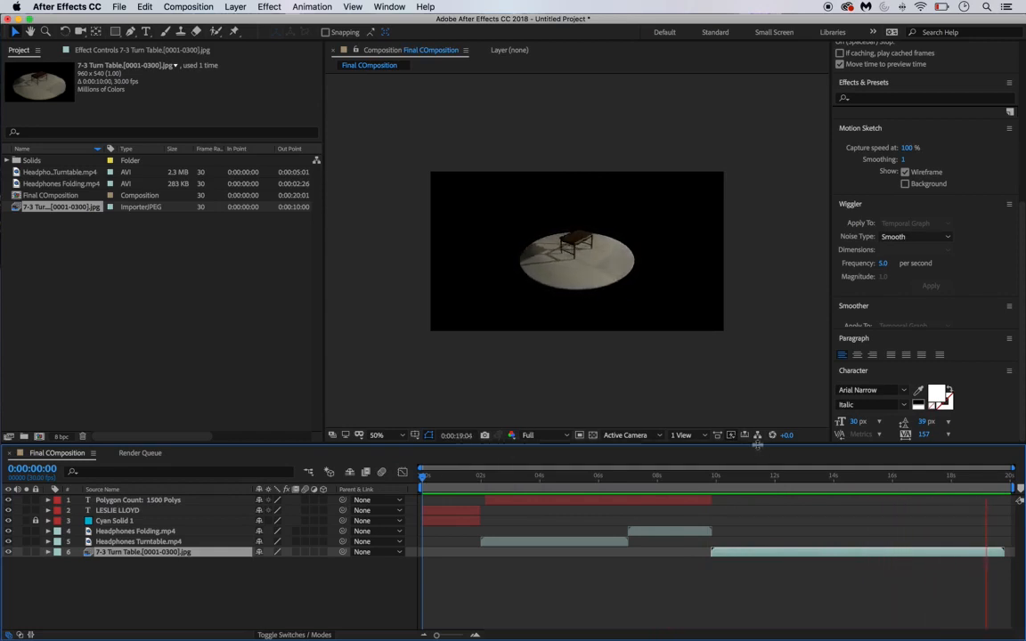
key("space")
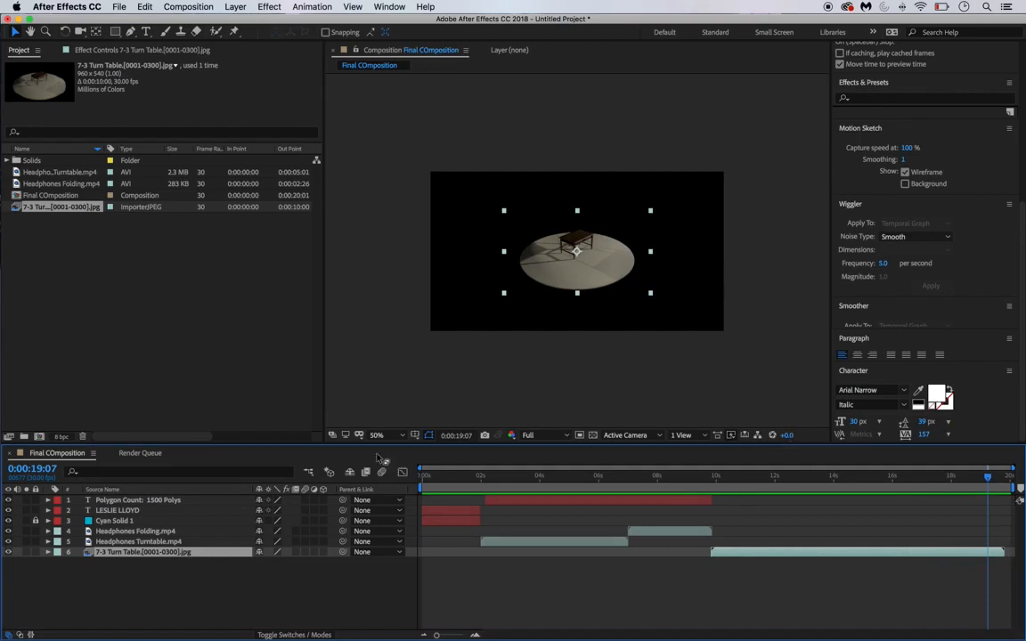
left_click(122, 524)
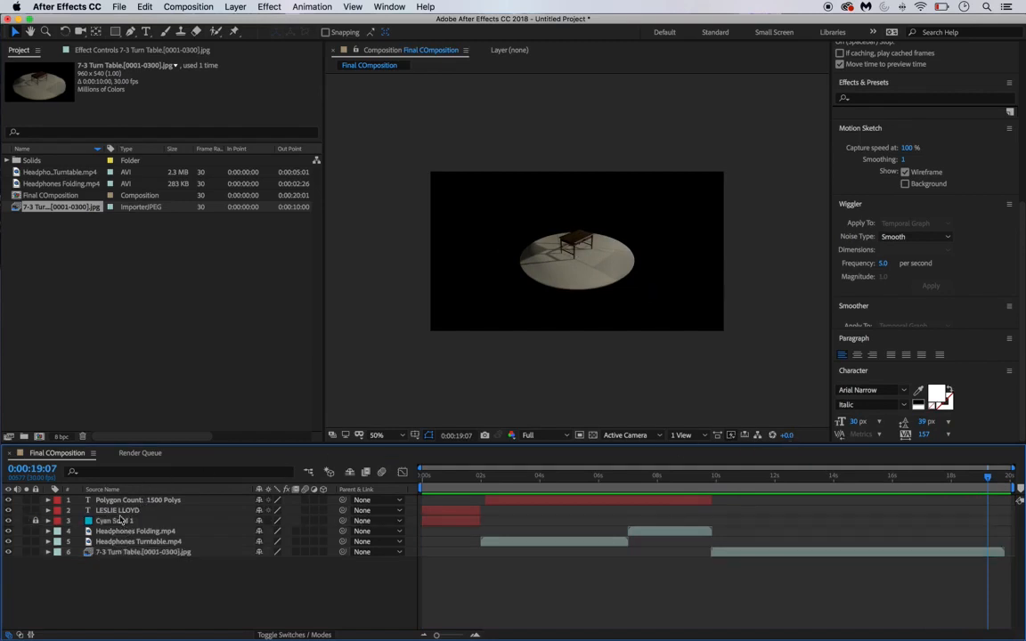
left_click(36, 522)
left_click(130, 522)
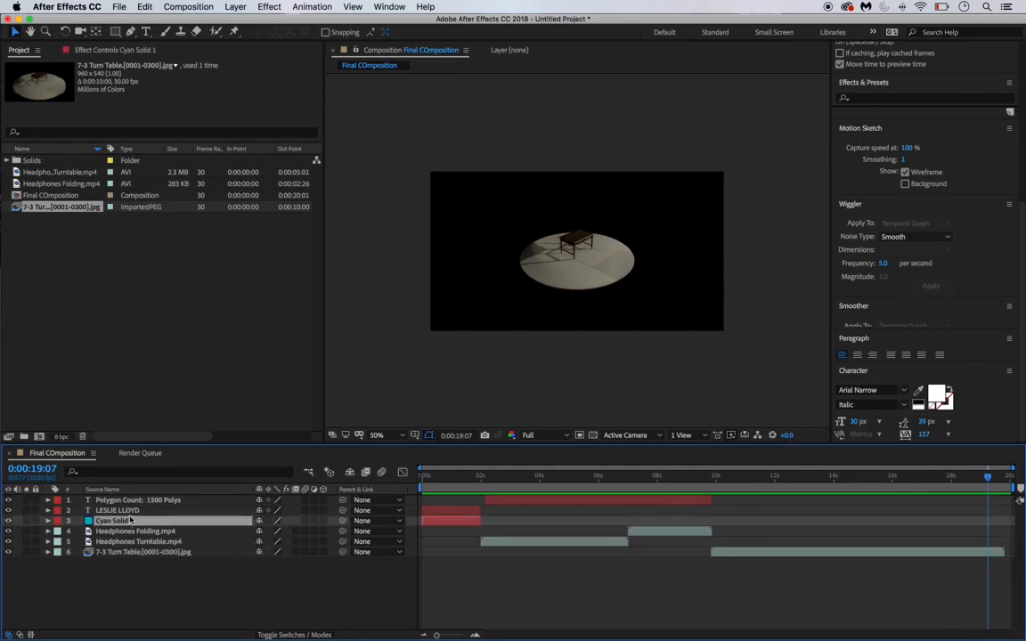
left_click(131, 512, "shift")
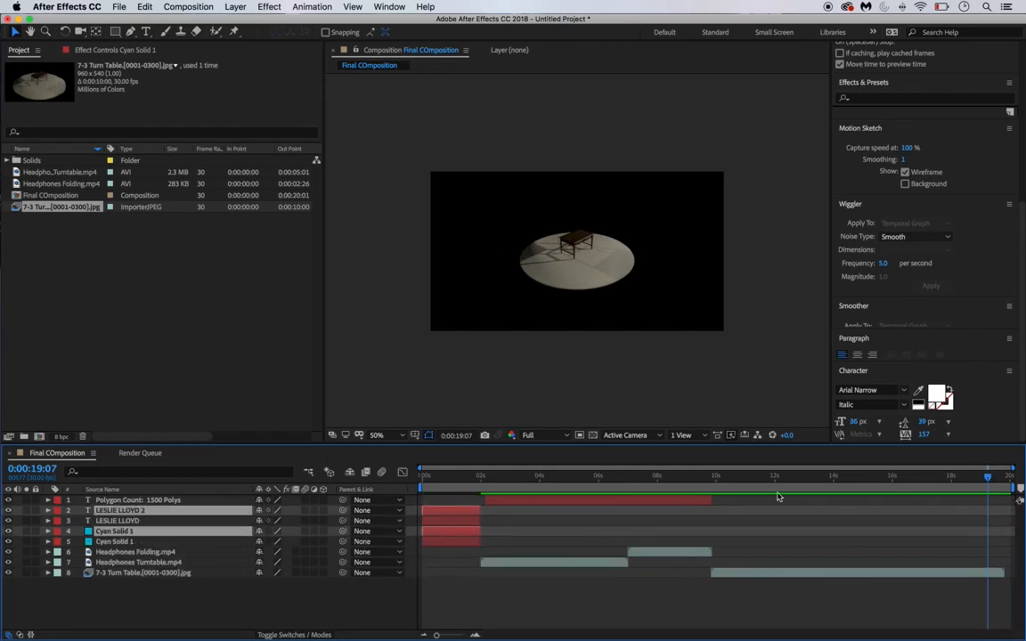
key("]")
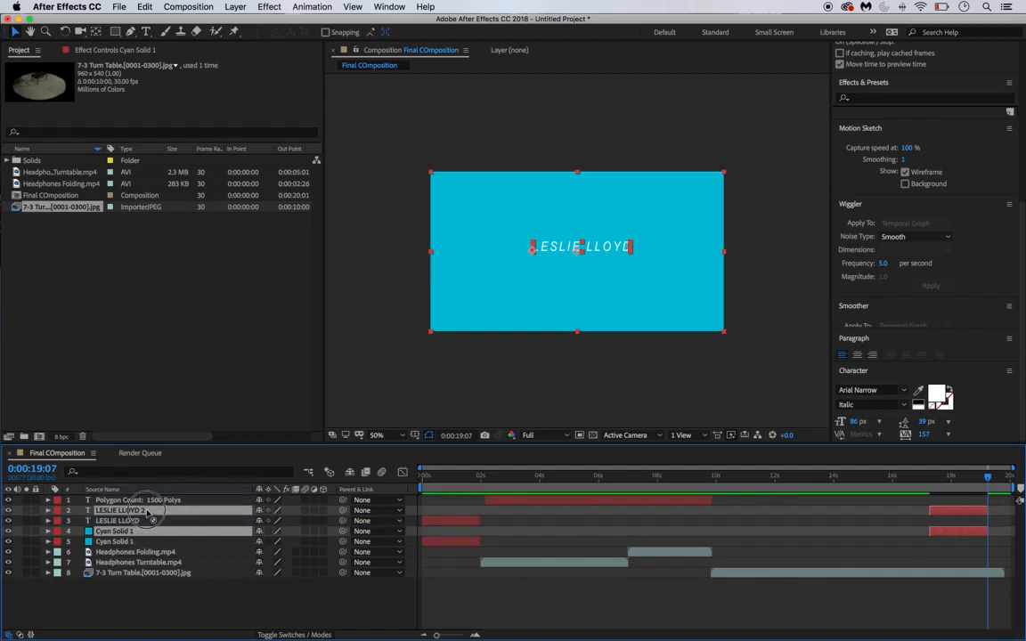
left_click_drag(141, 534, 149, 496)
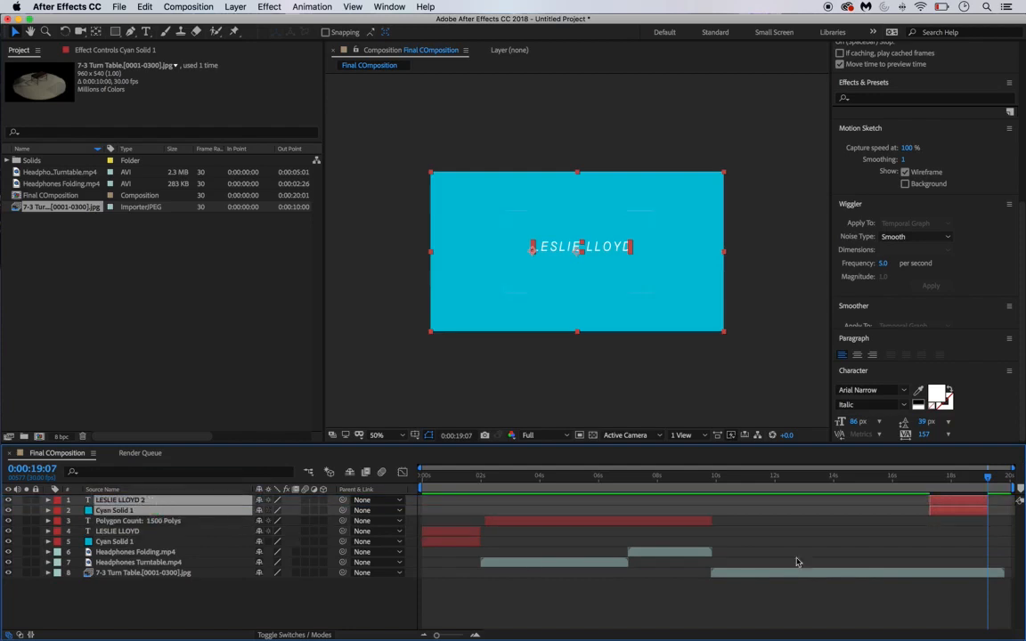
left_click_drag(948, 514, 1005, 481)
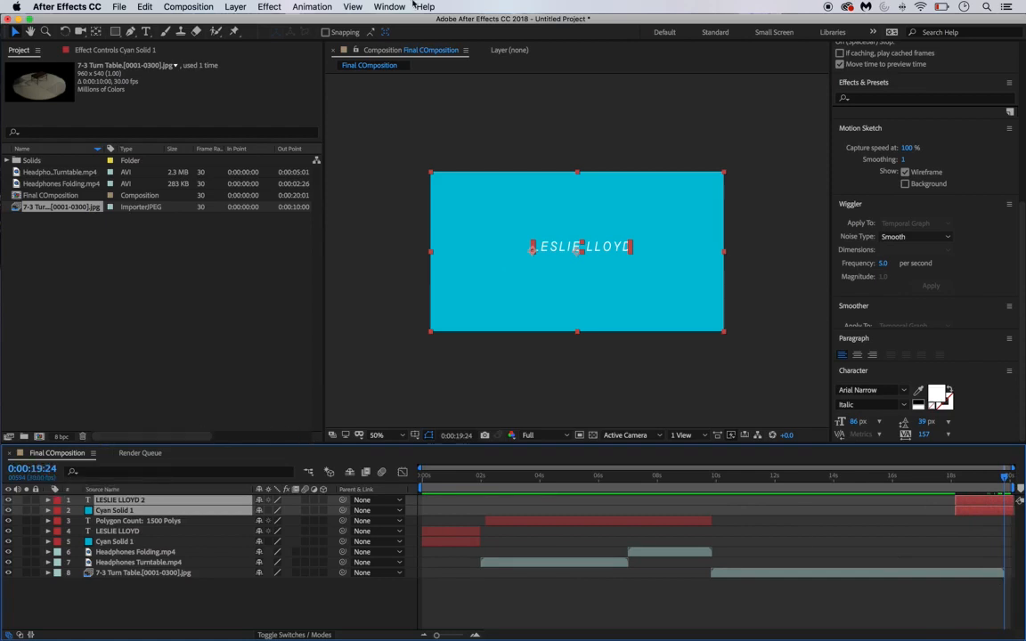
- Change Final COmposition's duration to 0:00:22:01 in Composition Settings
left_click(188, 6)
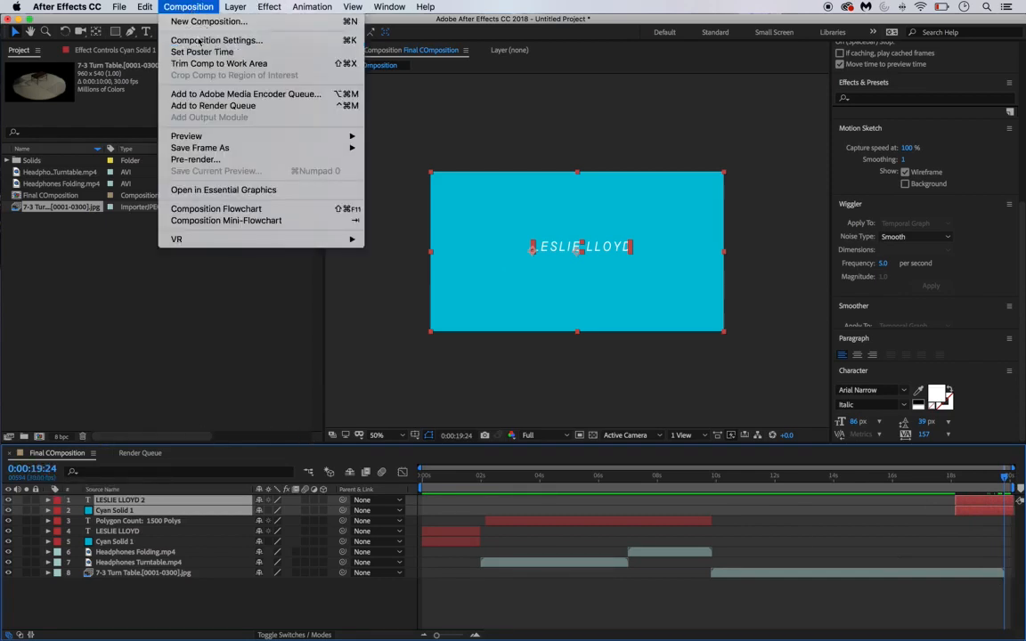
left_click(191, 37)
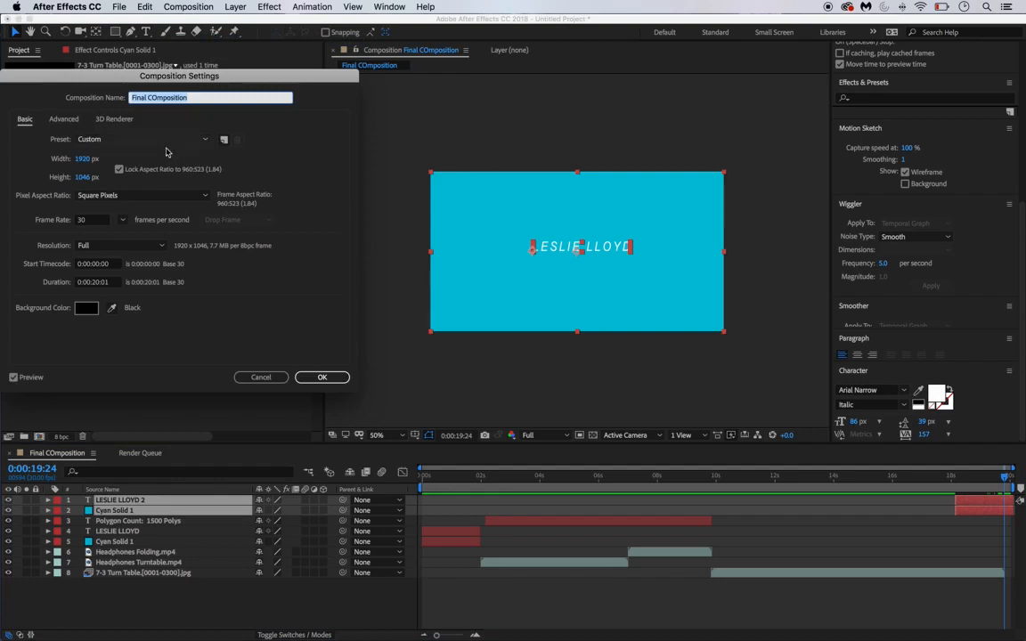
left_click(95, 282)
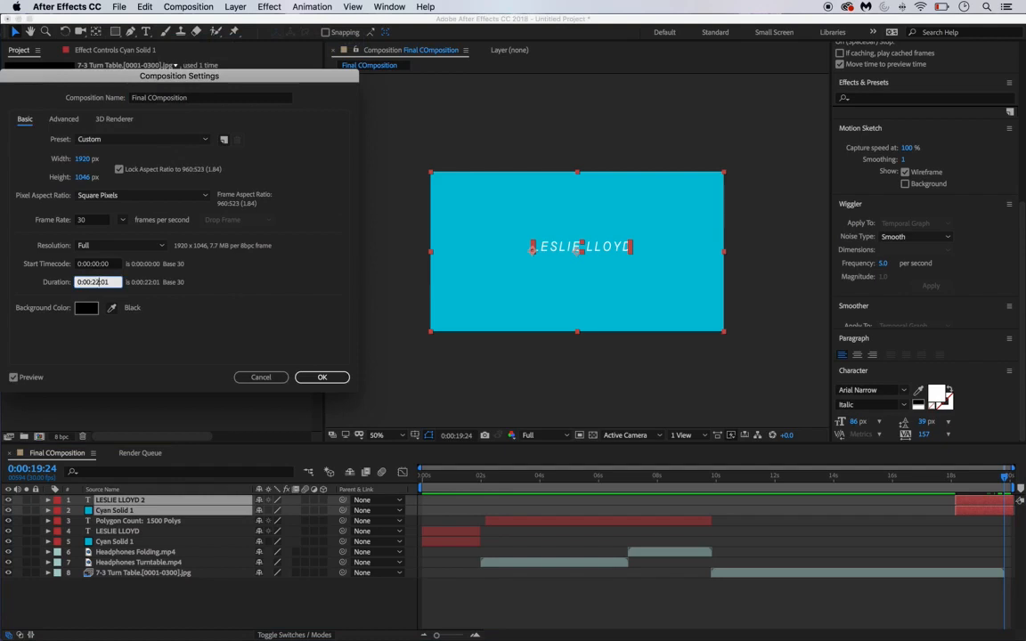
key("Return")
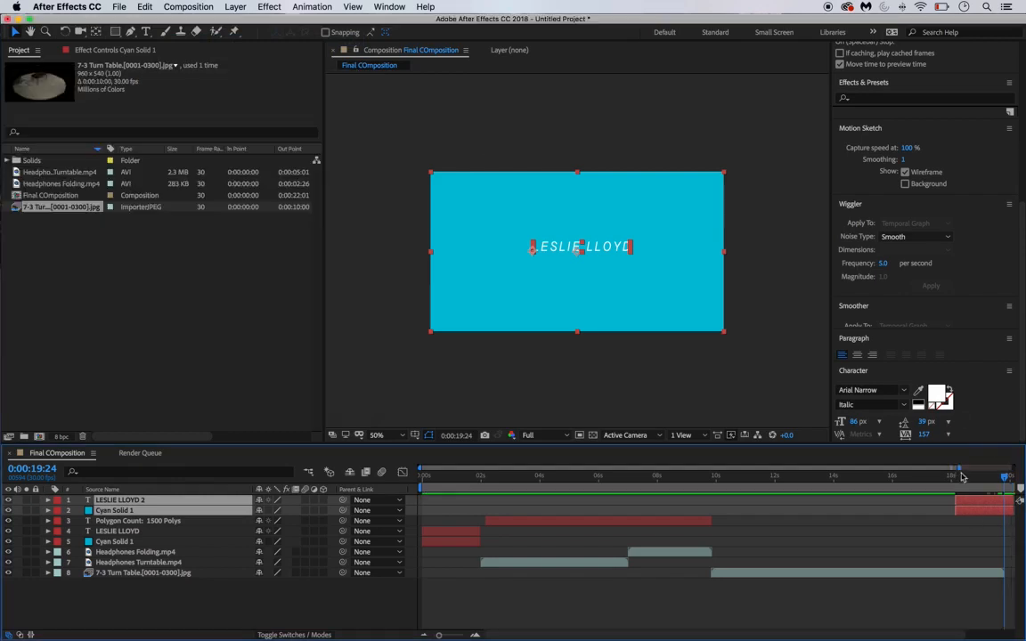
left_click_drag(959, 468, 1024, 472)
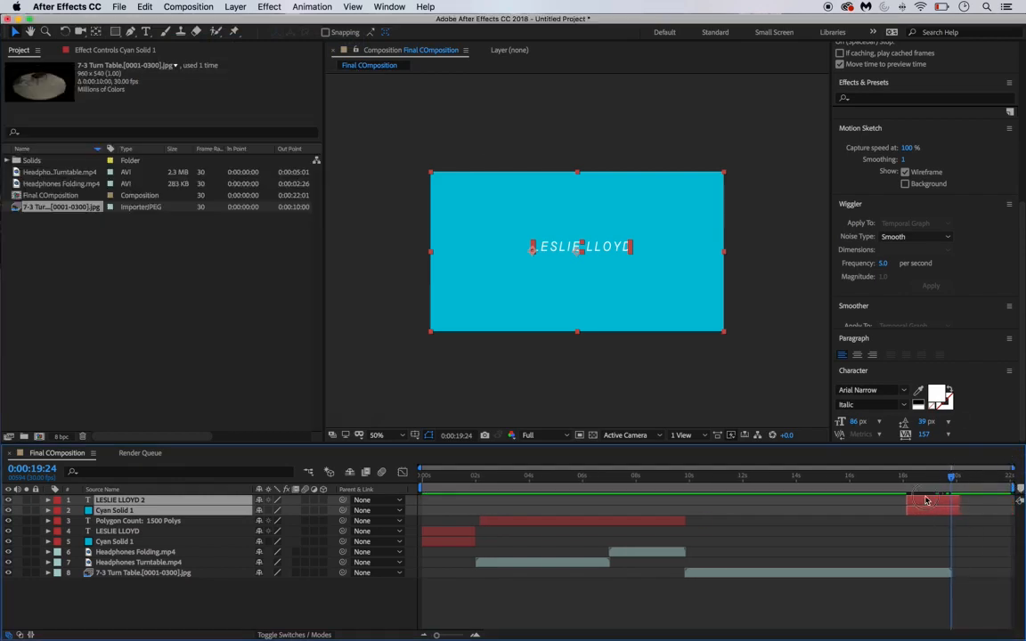
left_click_drag(920, 512, 922, 480)
key("space")
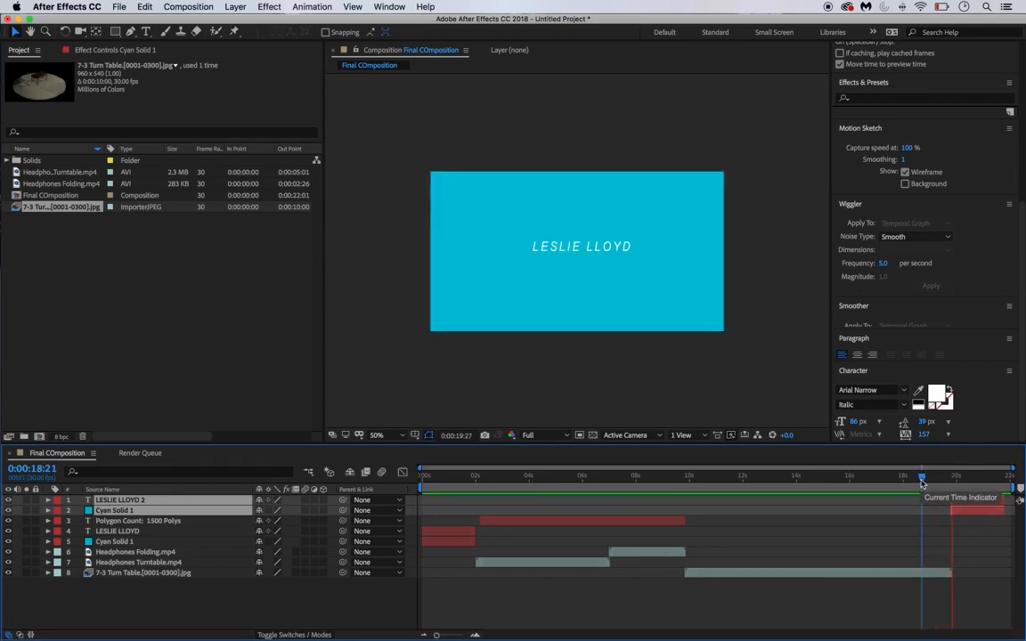
key("space")
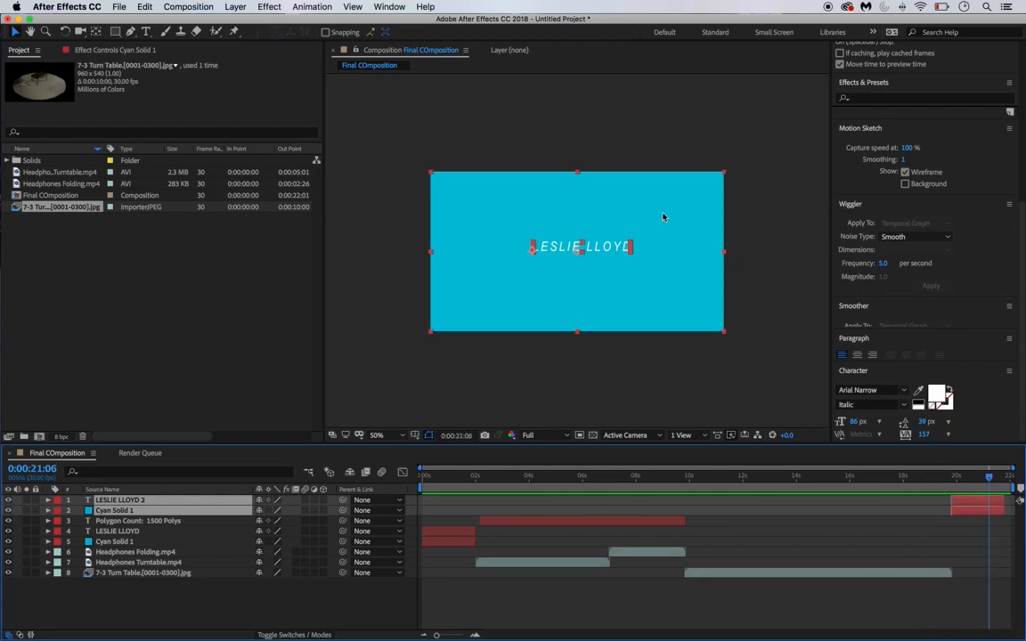
left_click(726, 236)
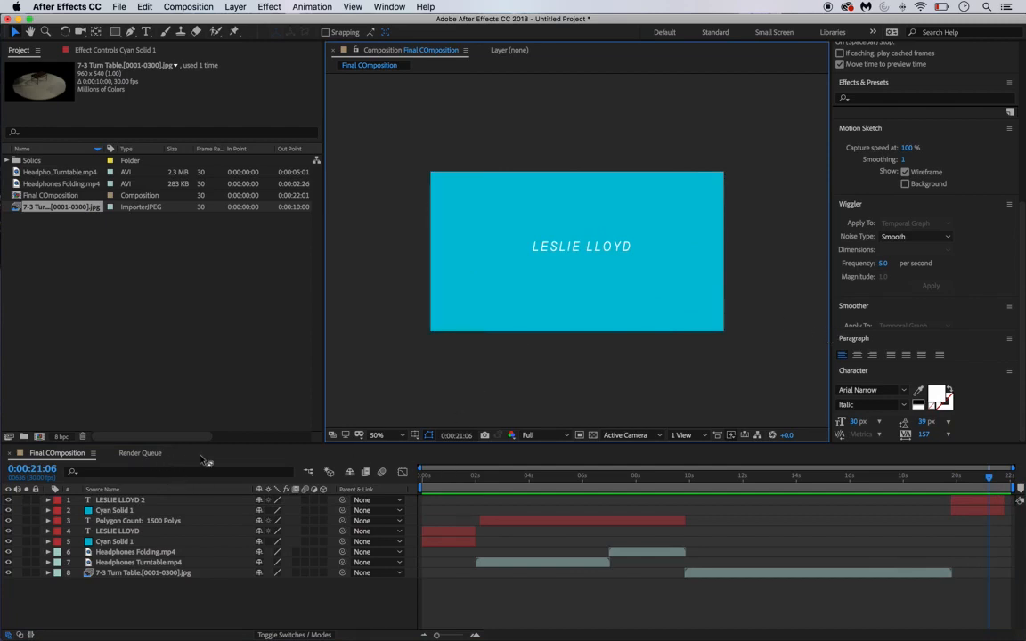
left_click(183, 7)
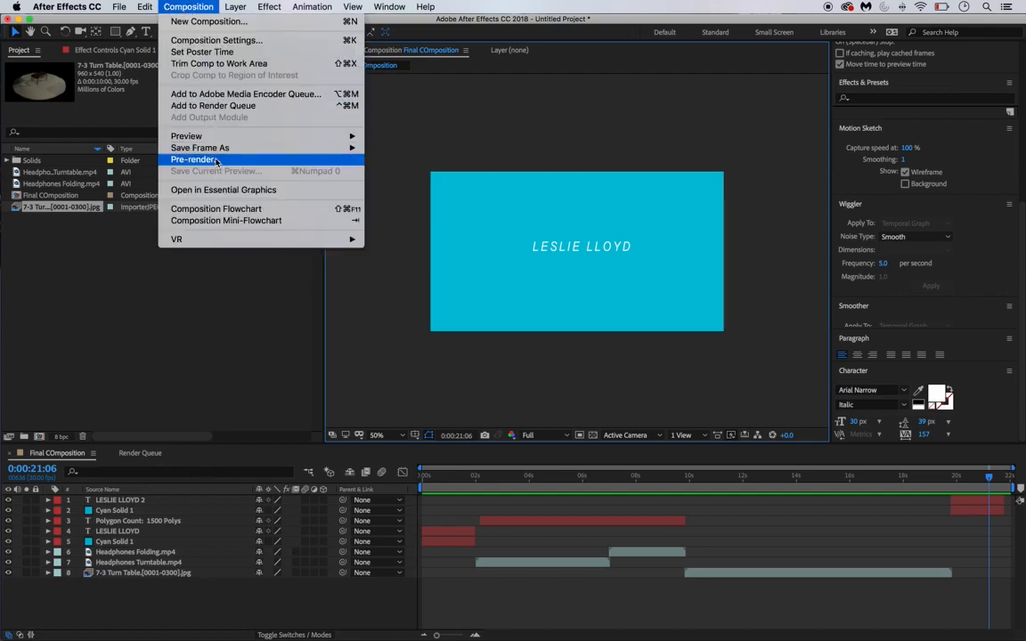
- Add Final COmposition to the Render Queue with Best Settings render settings
left_click(214, 105)
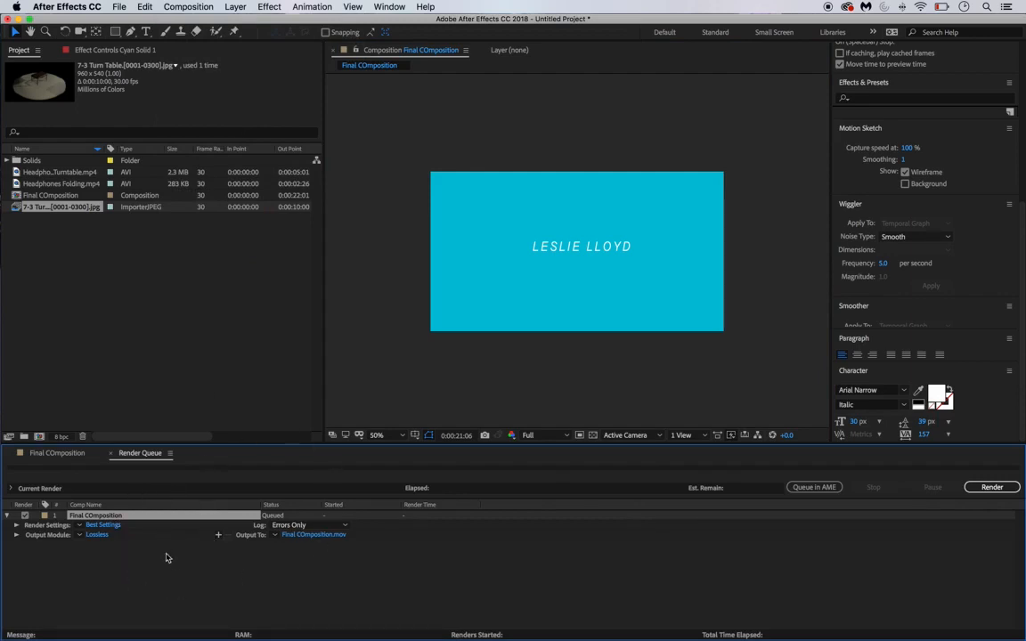
left_click(102, 525)
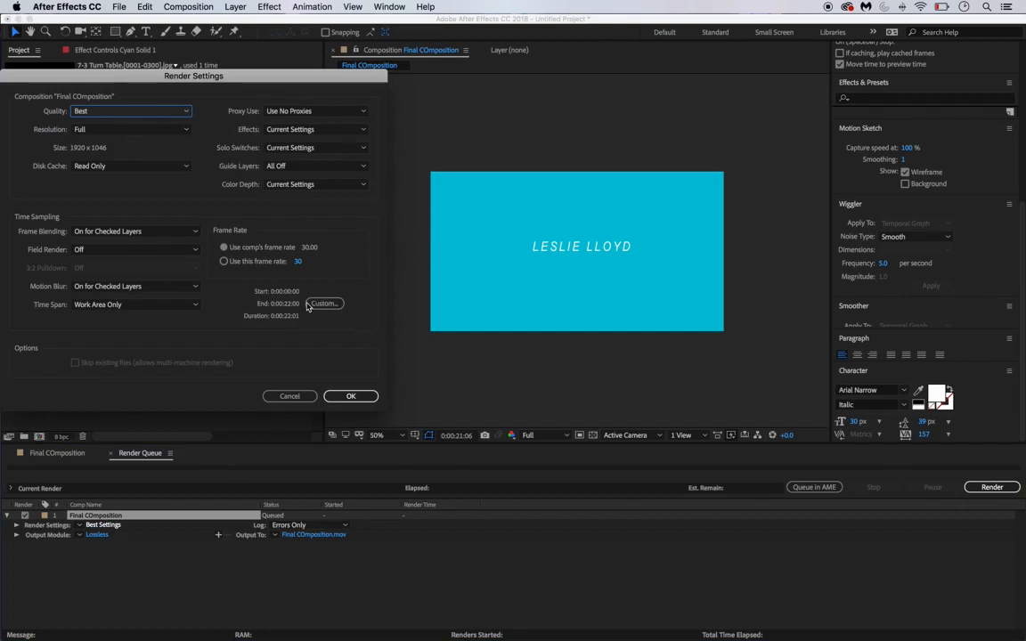
left_click(350, 396)
- Set the output module to QuickTime with the Apple ProRes 422 (HQ) codec
left_click(100, 535)
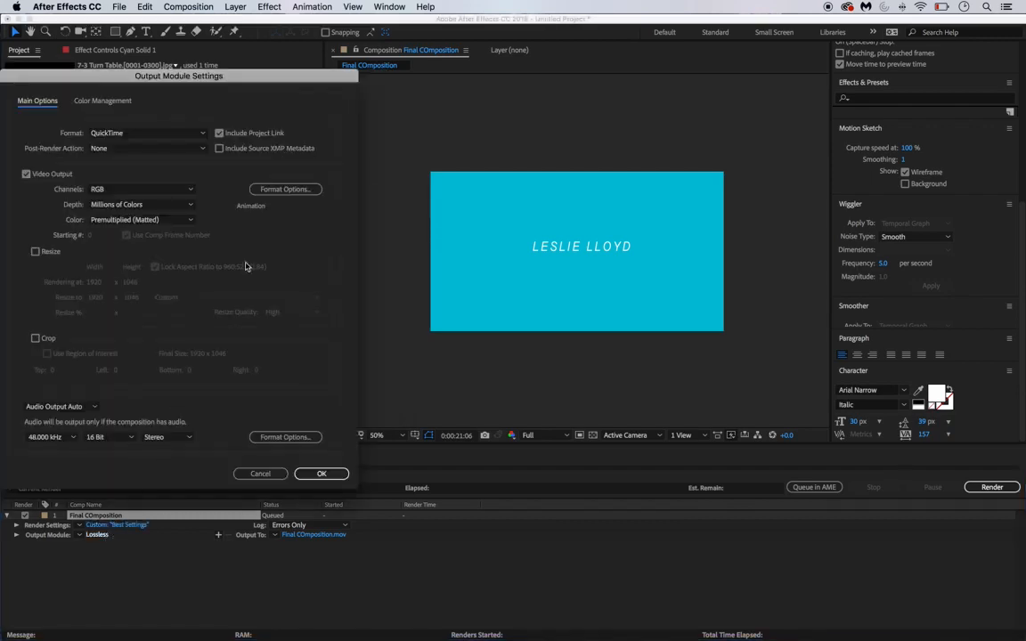
left_click(290, 192)
left_click(285, 152)
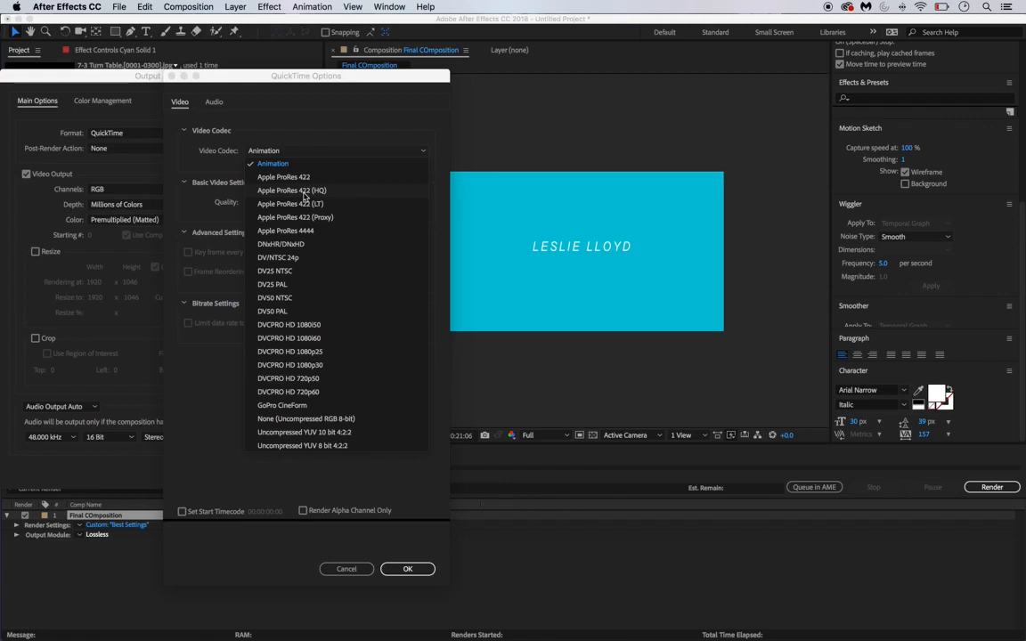
left_click(304, 192)
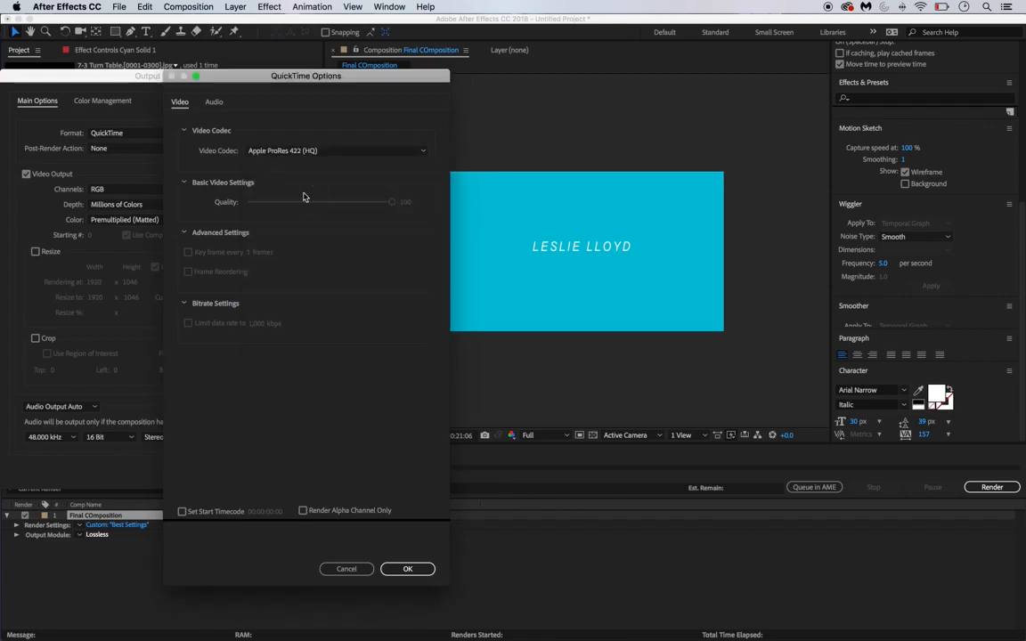
left_click(419, 569)
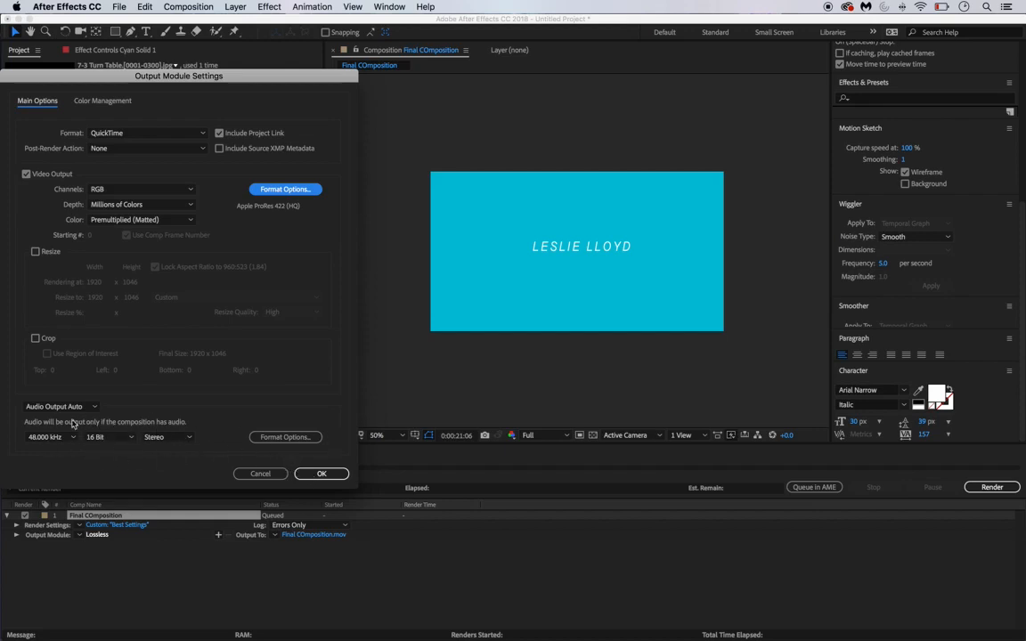
left_click(319, 474)
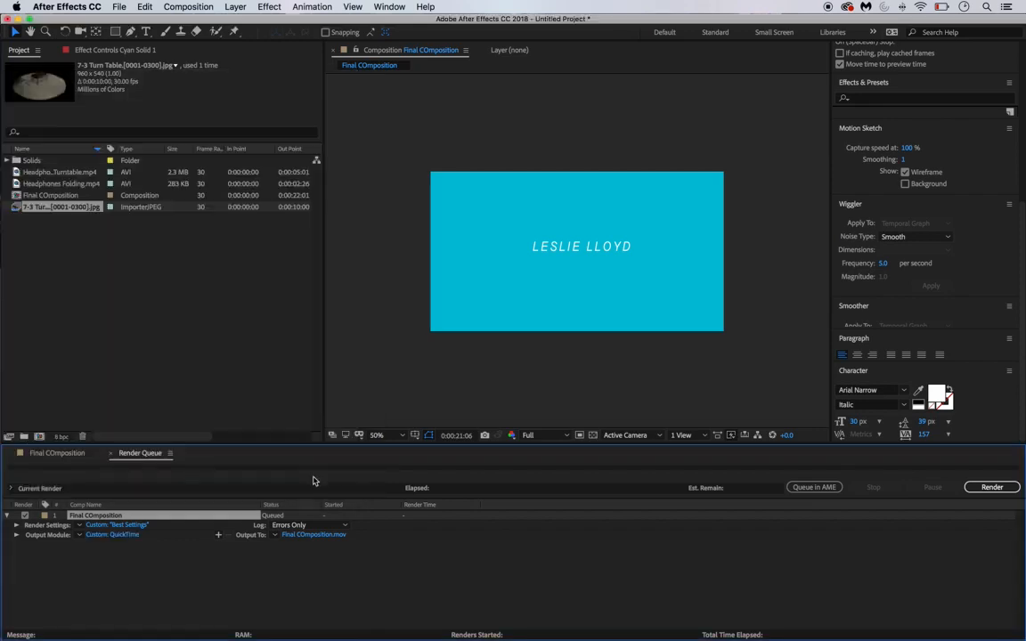
- Save the output as Final COmposition.mov on the Desktop and render it until the queue shows Done
left_click(312, 535)
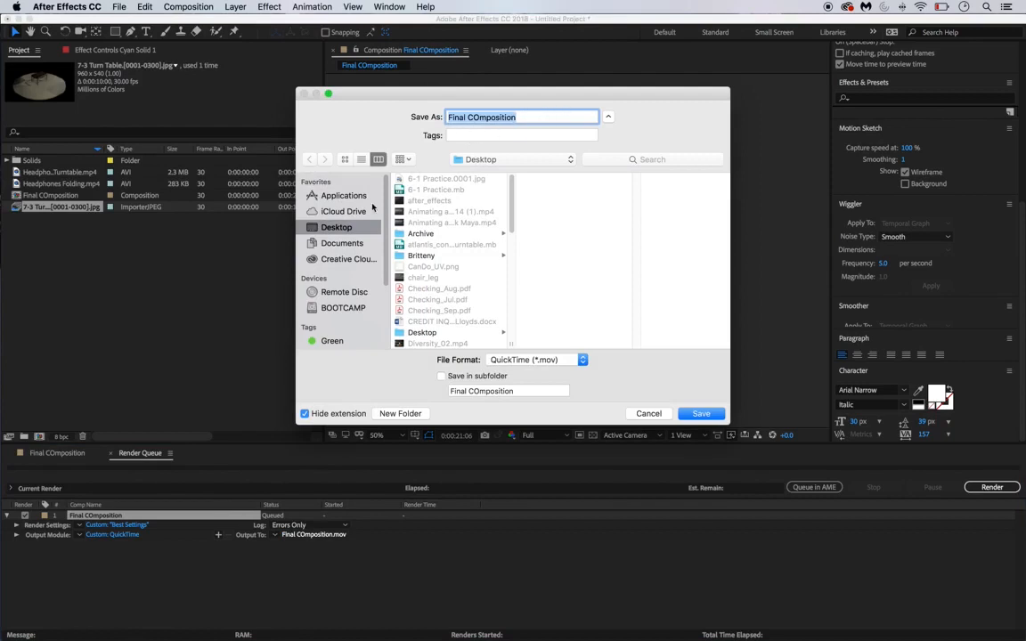
left_click(702, 415)
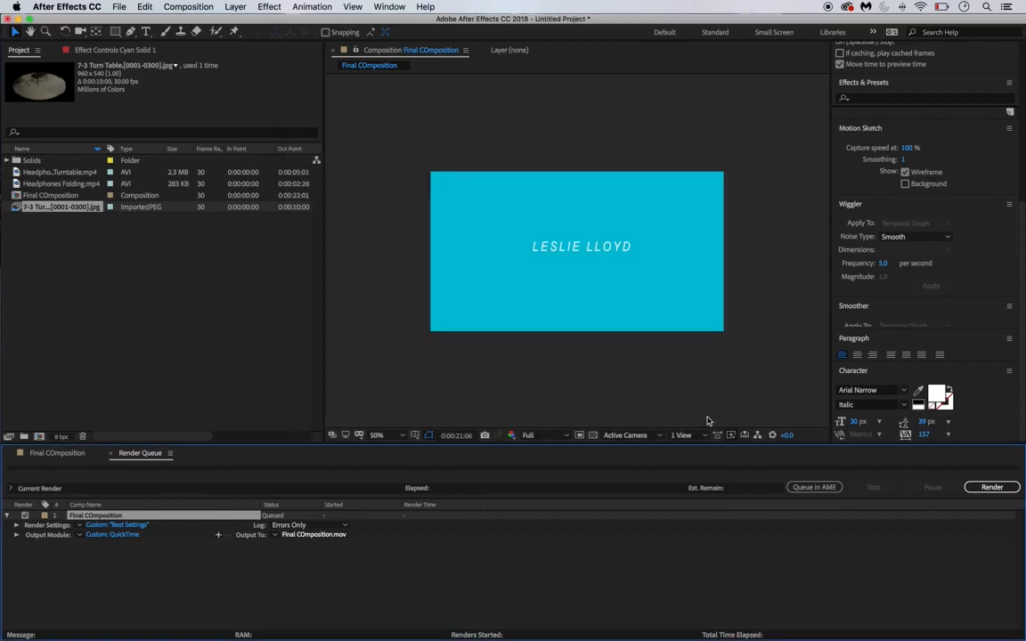
left_click(992, 488)
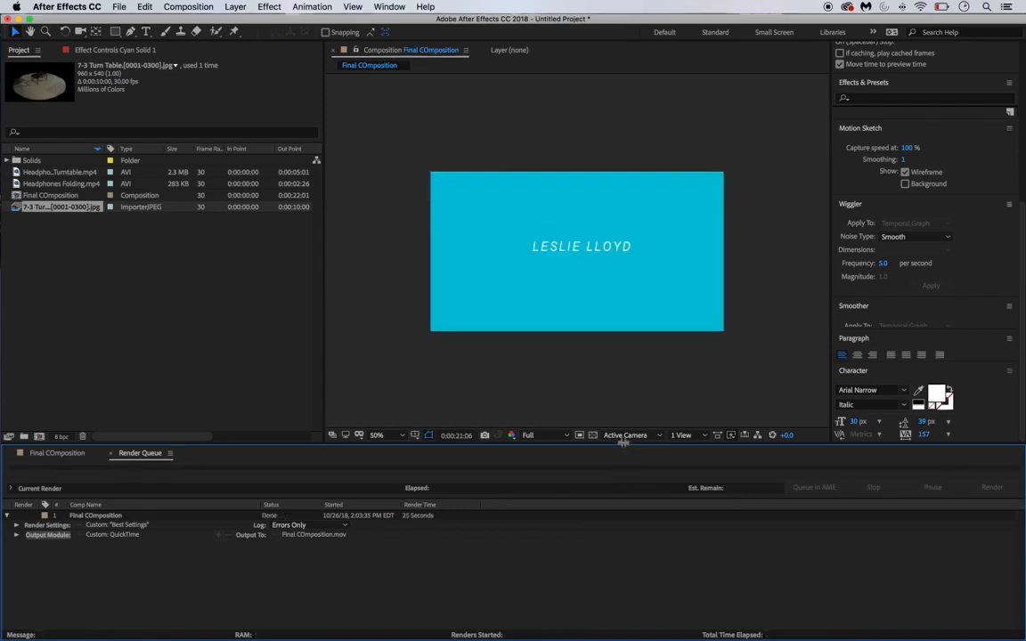
left_click(55, 7)
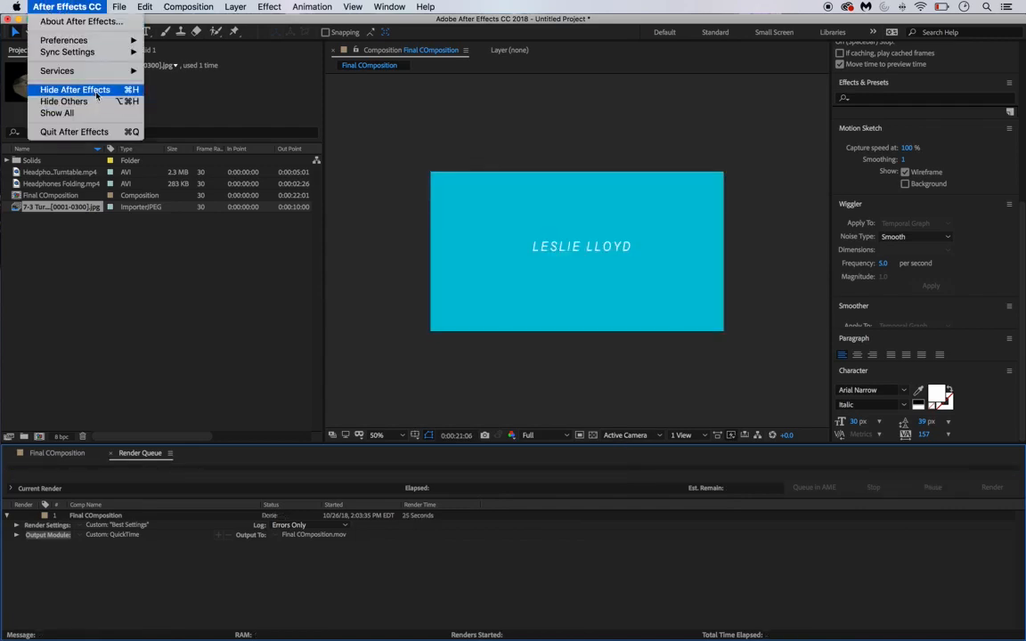
- Hide After Effects, then open Final COmposition.mov from the desktop in QuickTime Player and play it
left_click(96, 95)
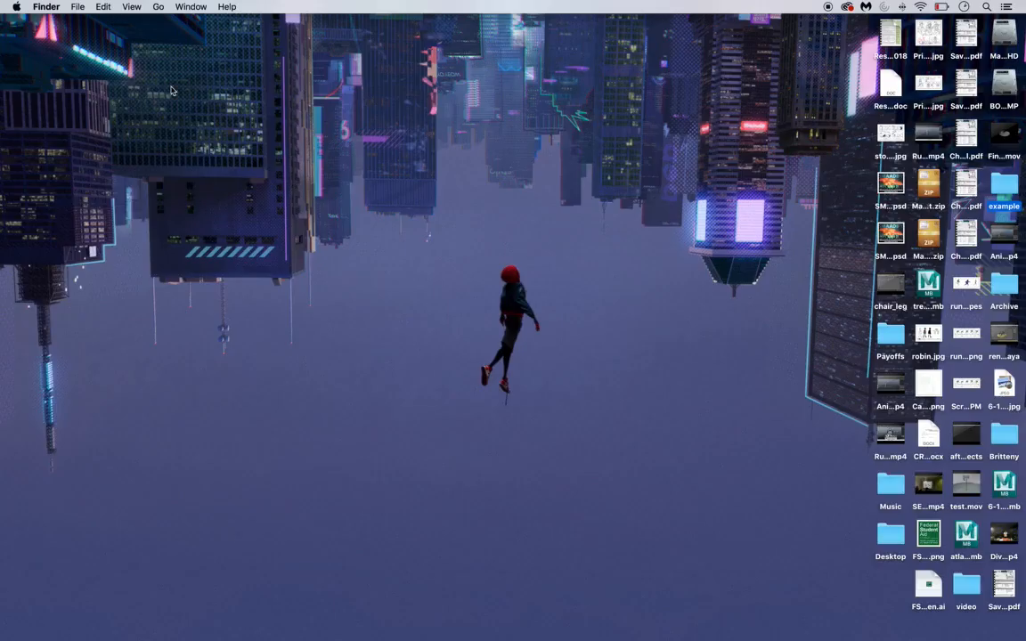
double_click(1004, 136)
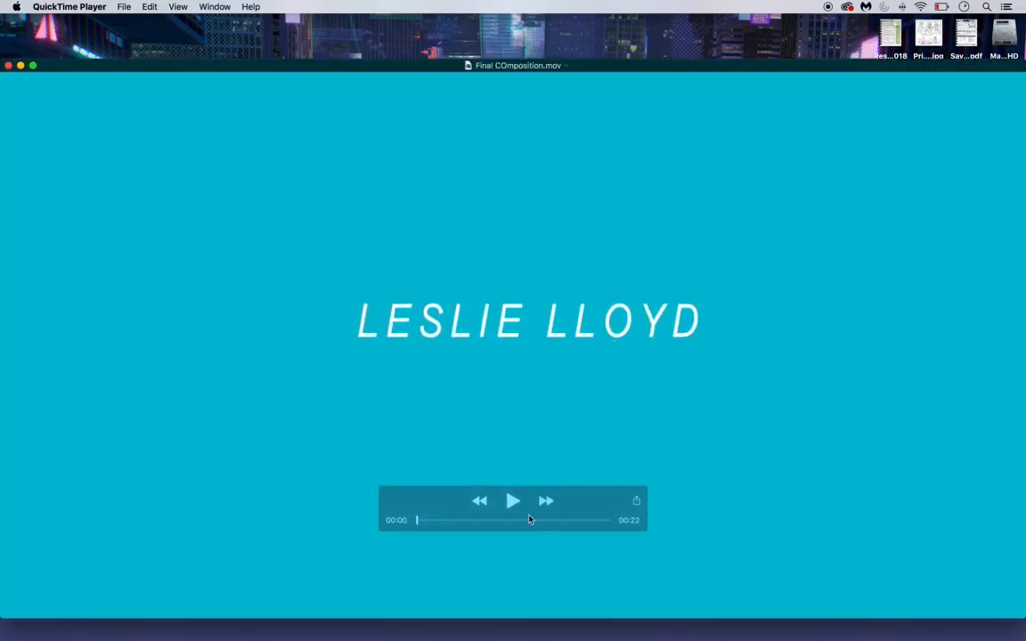
left_click(513, 502)
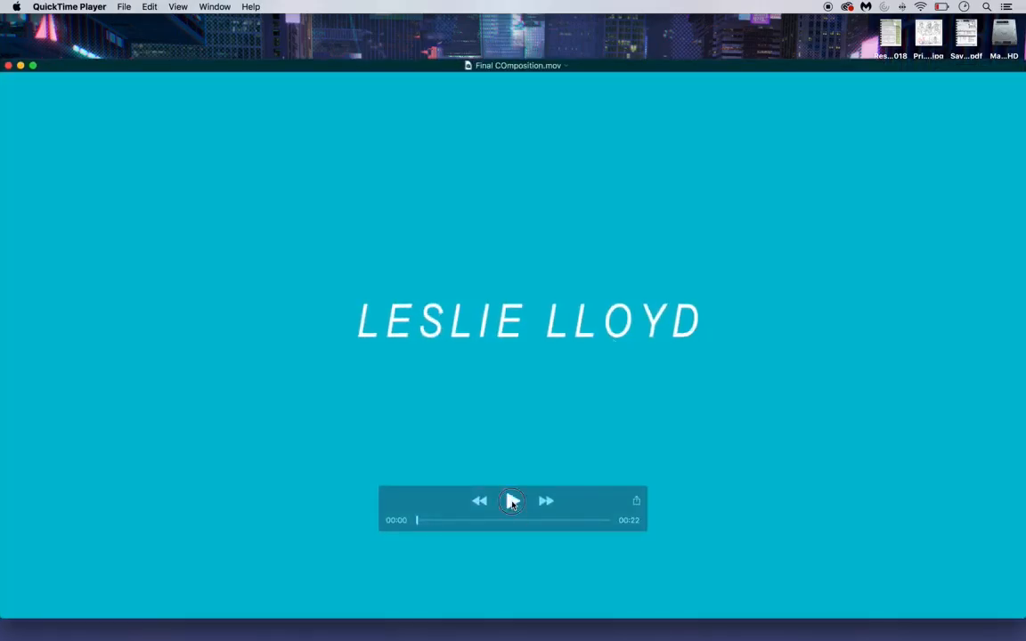